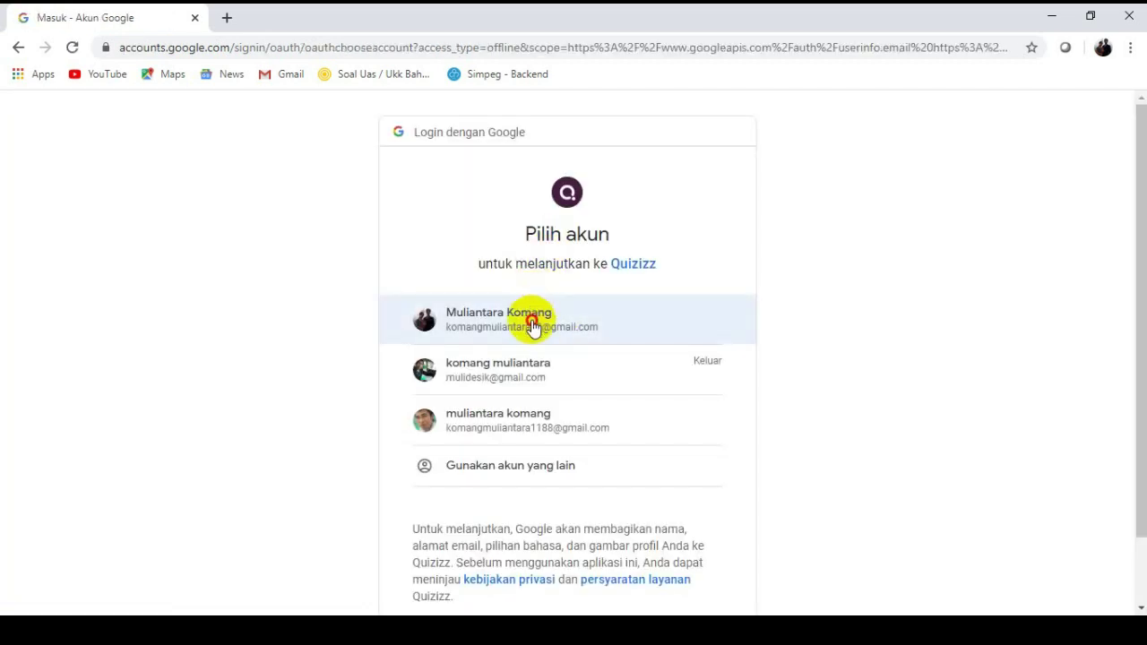
- Sign in with the first listed Google account and create a new quiz named "kuis ipa" with the subject Pendidikan
{"action": "left_click", "coordinate": [532, 322]}
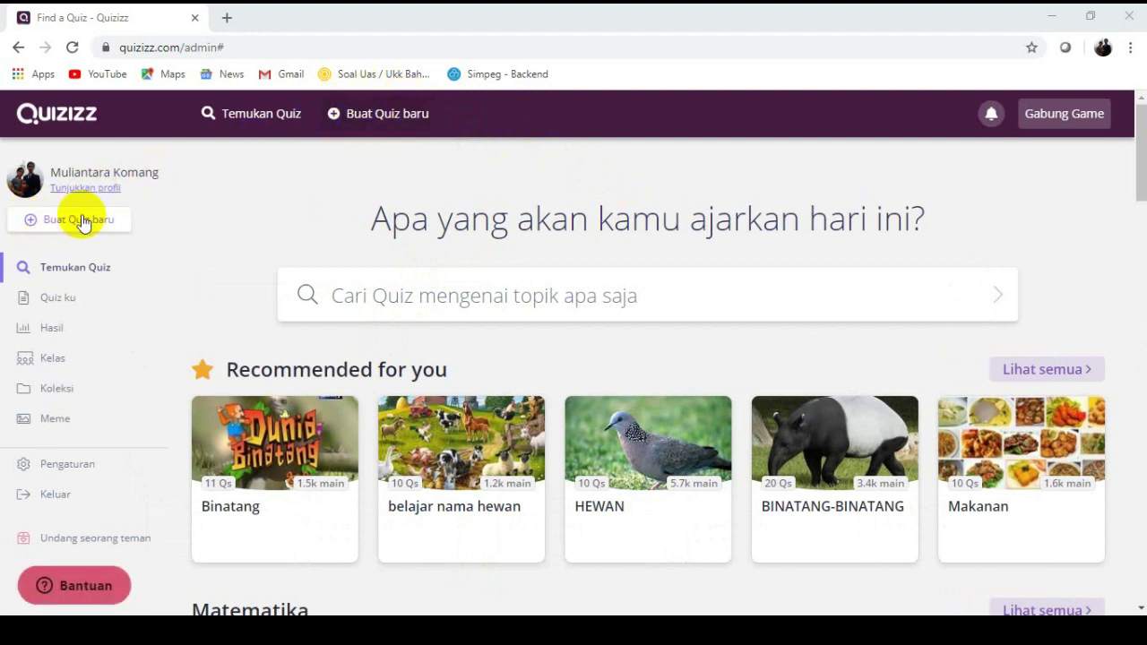
{"action": "left_click", "coordinate": [365, 115]}
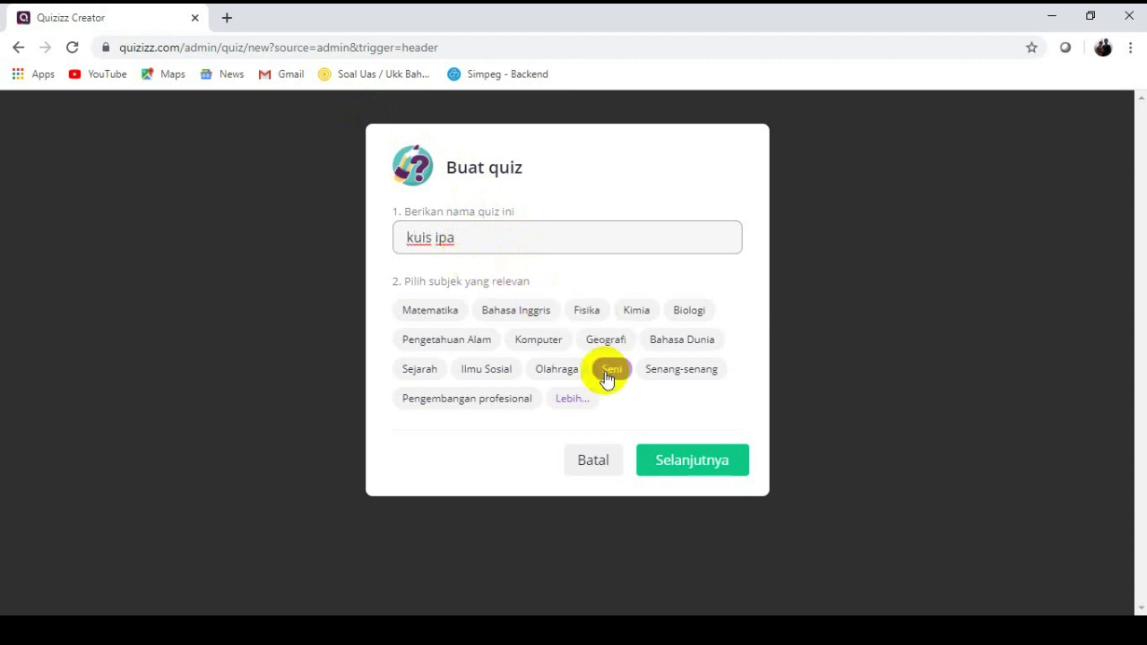
{"action": "left_click", "coordinate": [582, 405]}
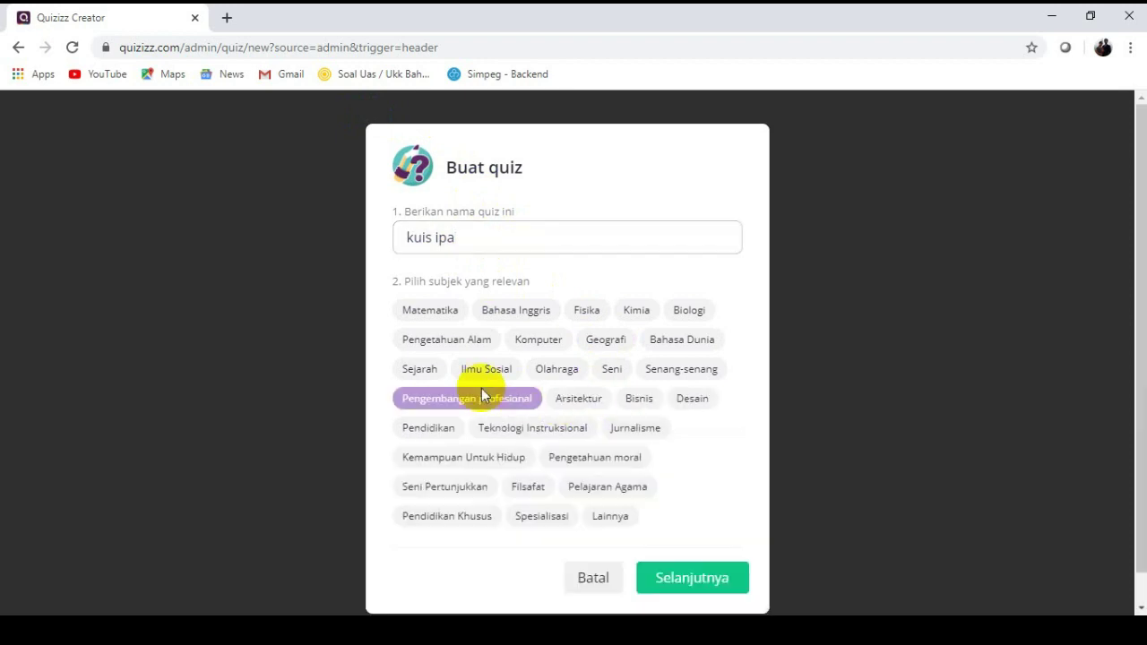
{"action": "left_click", "coordinate": [429, 434]}
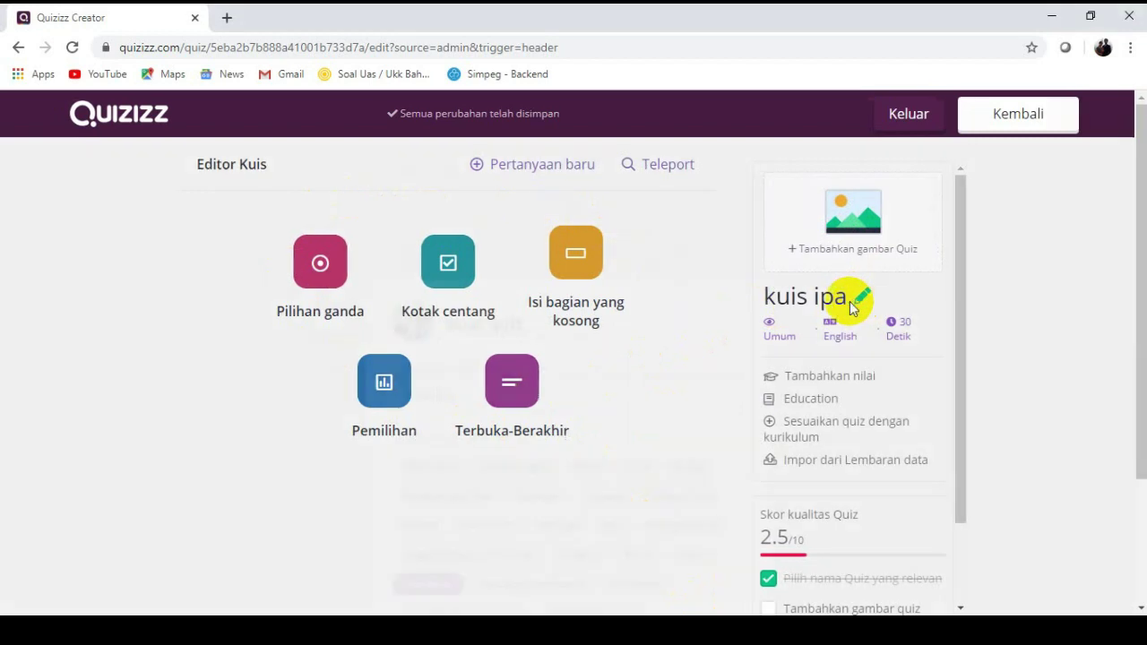
- Review and save the quiz's name and subject, and set the default time for all questions to 10 seconds (10 Detik)
{"action": "left_click", "coordinate": [852, 305]}
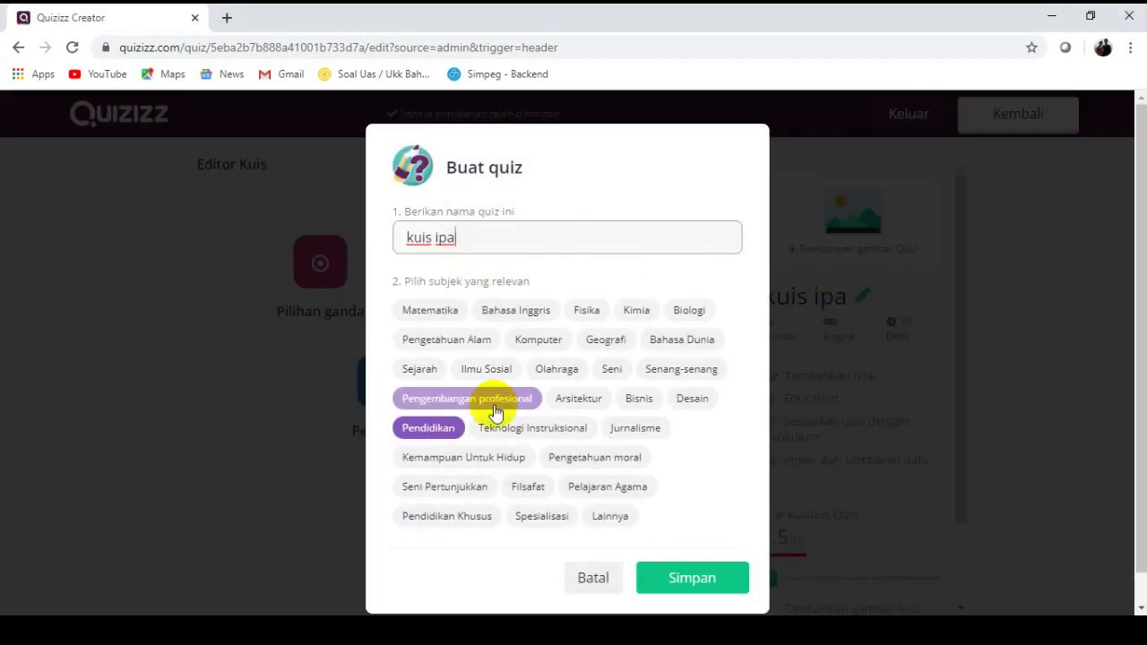
{"action": "left_click", "coordinate": [681, 584]}
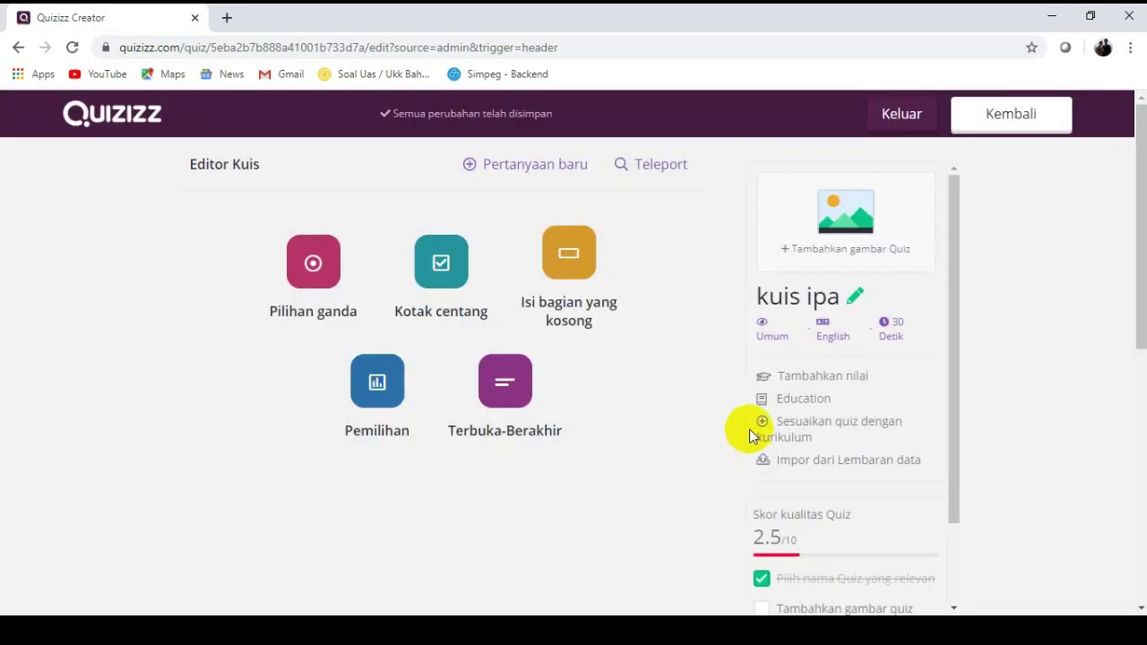
{"action": "mouse_move", "coordinate": [765, 336]}
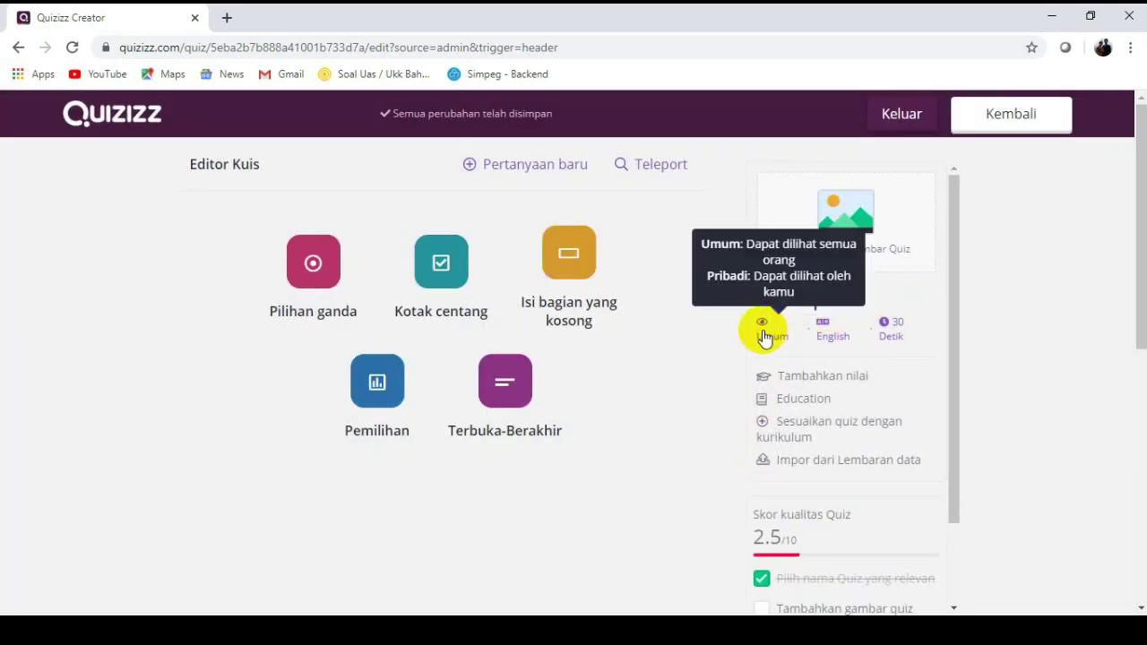
{"action": "left_click", "coordinate": [892, 329]}
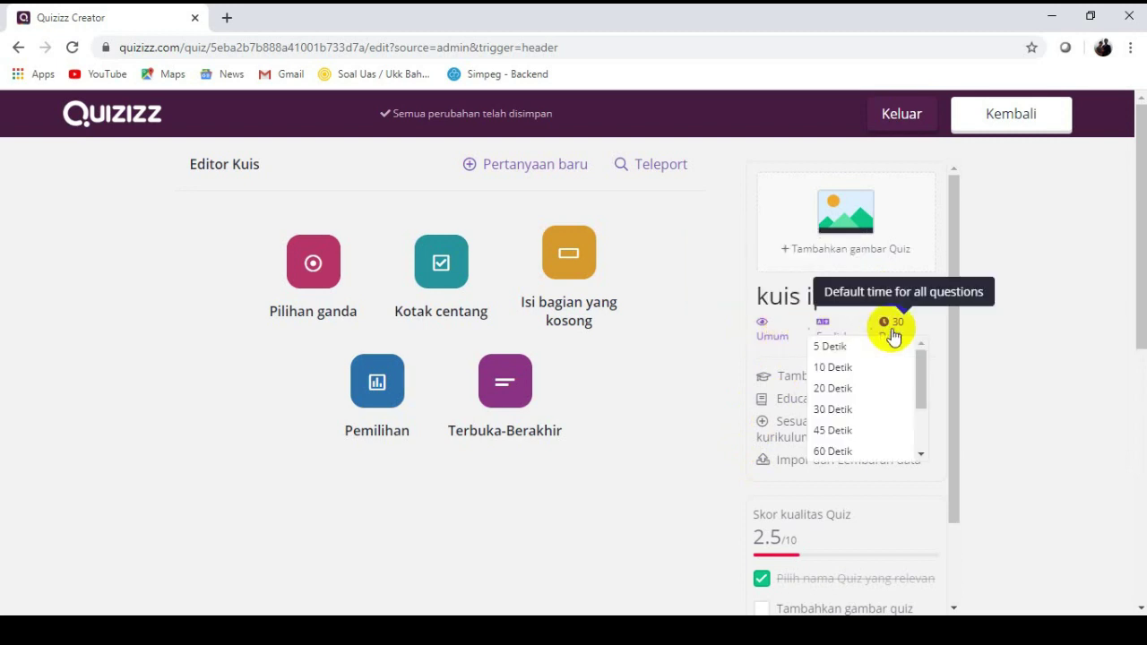
{"action": "left_click", "coordinate": [833, 367]}
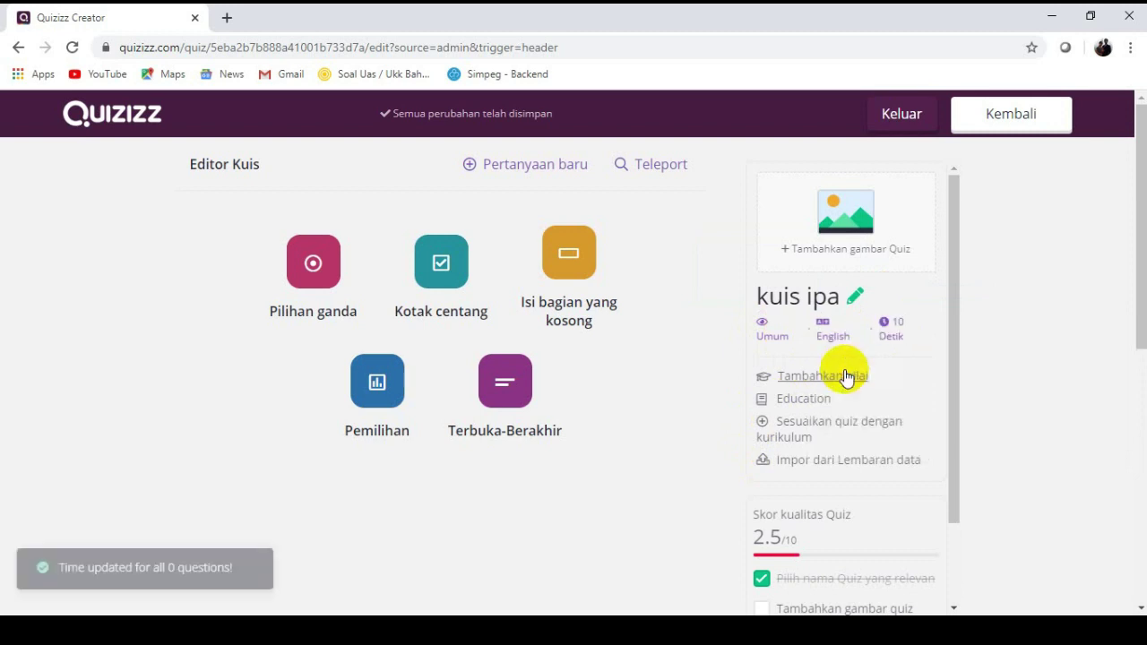
- Open the quiz details and upload the MURID GAMBAR picture from Downloads as the title image
{"action": "left_click", "coordinate": [797, 378]}
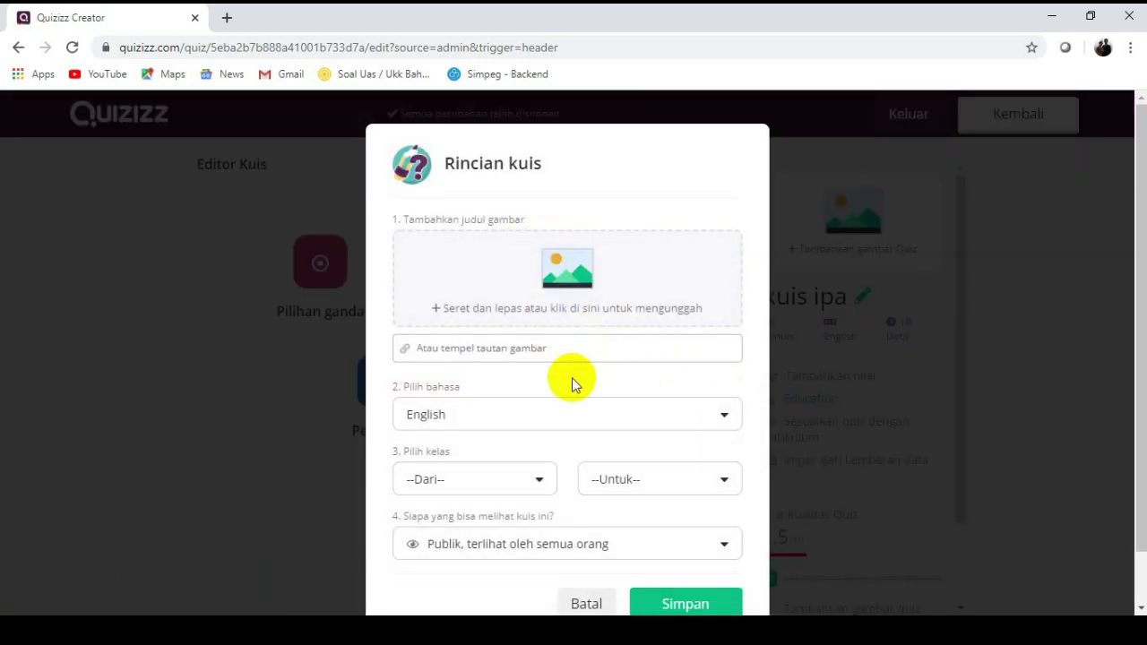
{"action": "left_click", "coordinate": [553, 293]}
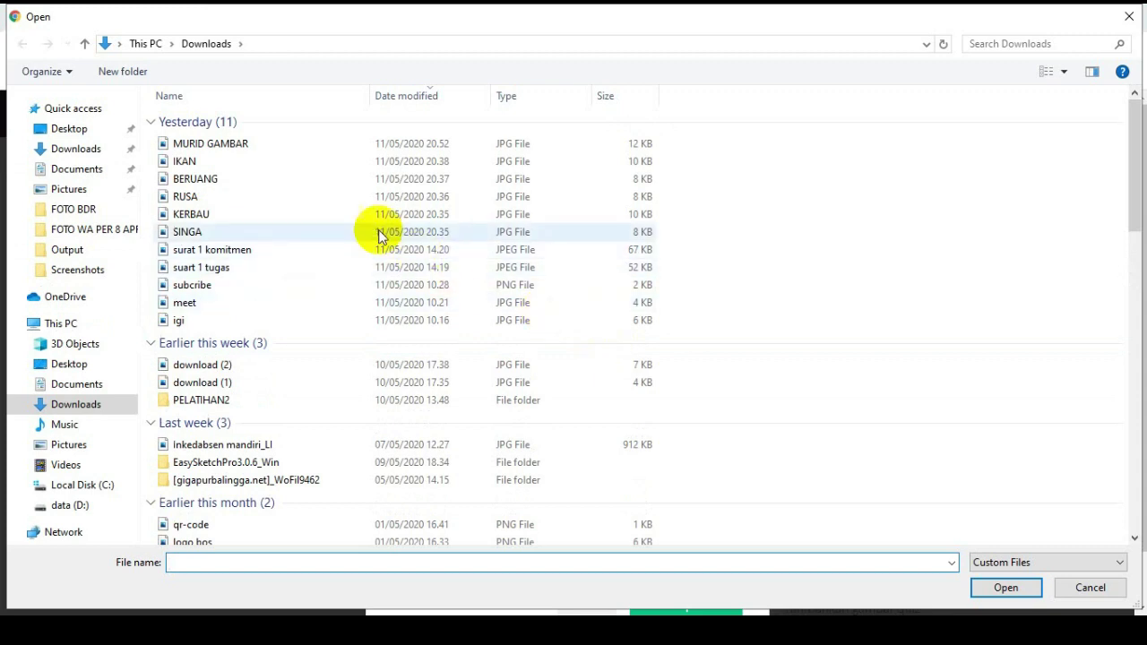
{"action": "left_click", "coordinate": [246, 145]}
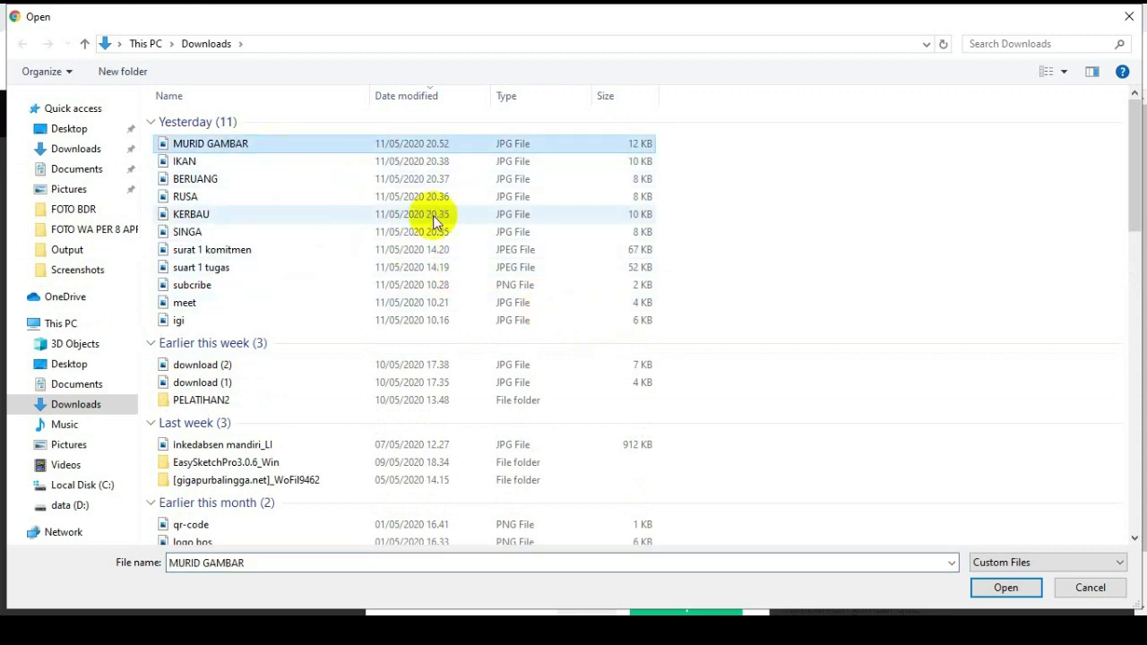
{"action": "left_click", "coordinate": [1004, 588]}
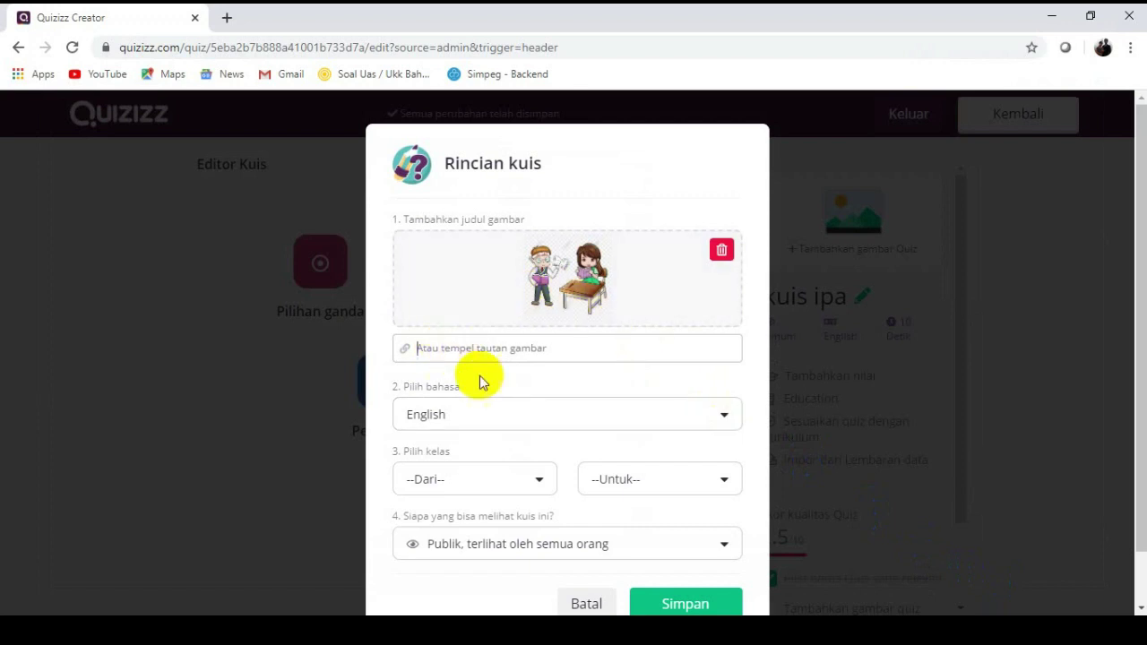
- Set the quiz language to Indonesian
{"action": "left_click", "coordinate": [725, 424]}
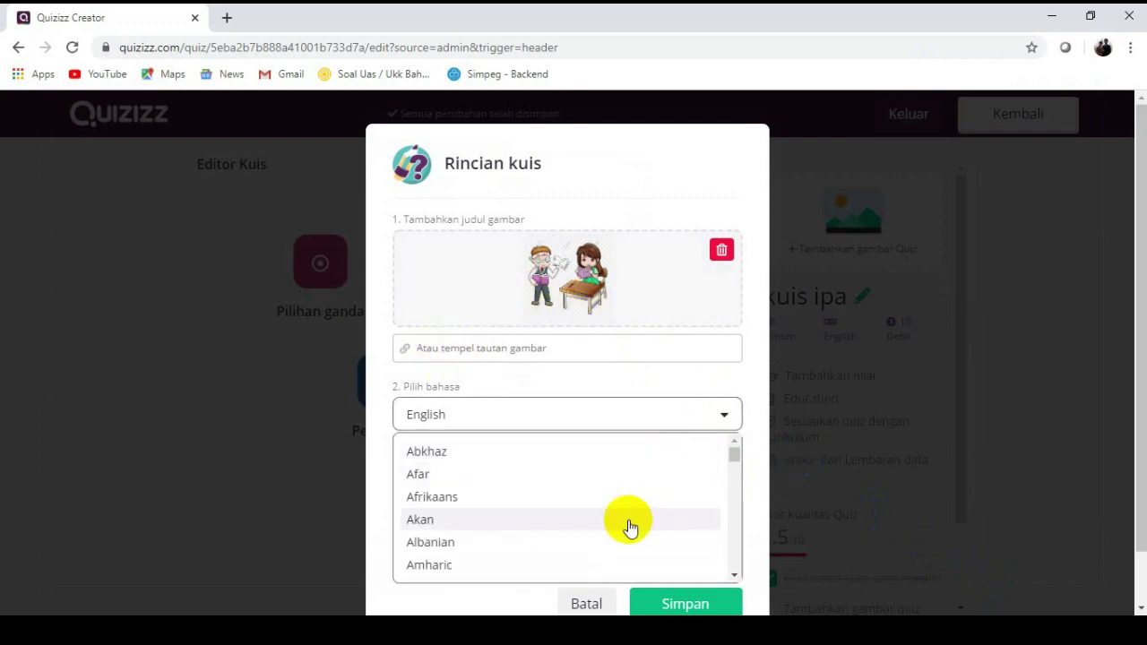
{"action": "scroll", "coordinate": [627, 526], "scroll_direction": "down", "scroll_amount": 2}
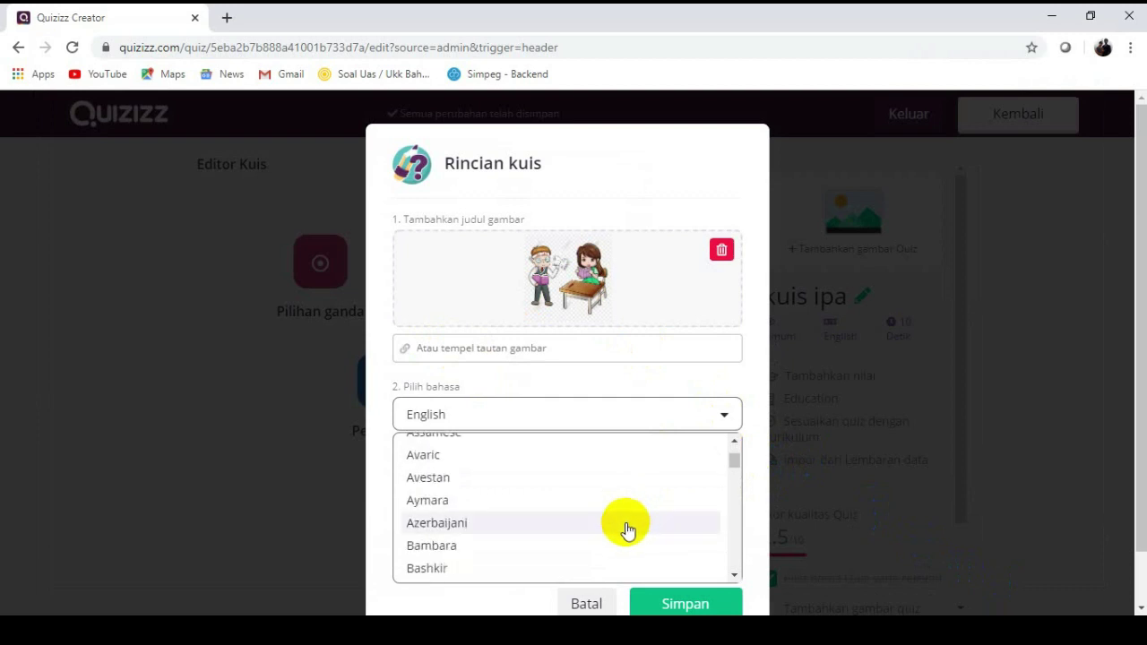
{"action": "scroll", "coordinate": [628, 529], "scroll_direction": "down", "scroll_amount": 12}
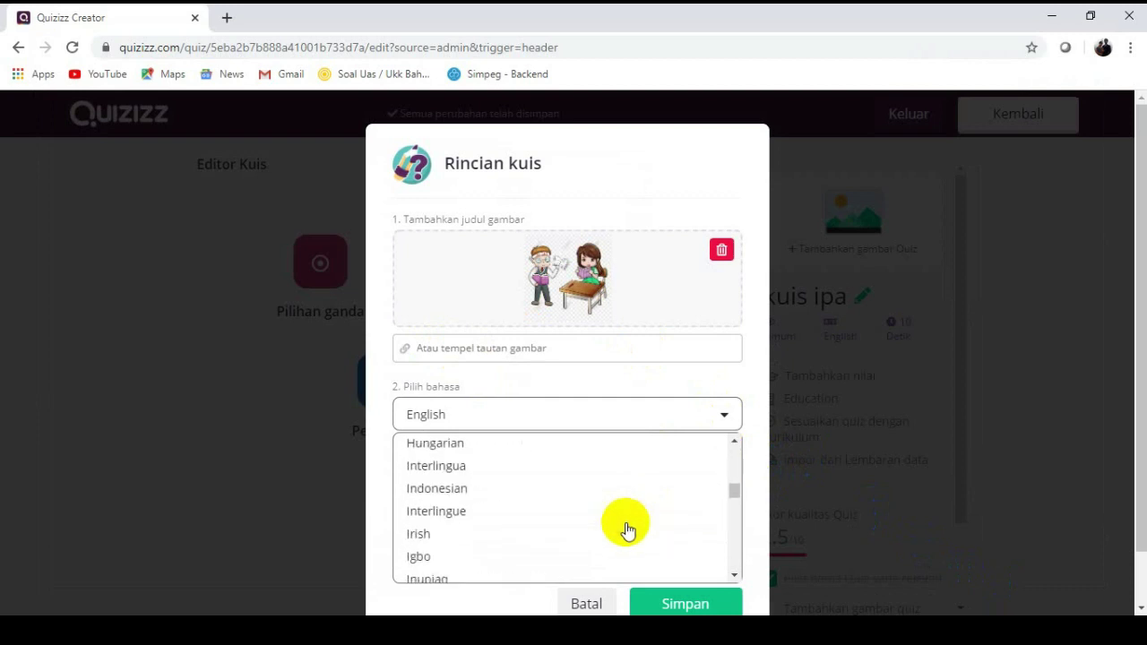
{"action": "scroll", "coordinate": [538, 492], "scroll_direction": "down", "scroll_amount": 4}
{"action": "scroll", "coordinate": [499, 494], "scroll_direction": "up", "scroll_amount": 2}
{"action": "scroll", "coordinate": [489, 524], "scroll_direction": "down", "scroll_amount": 2}
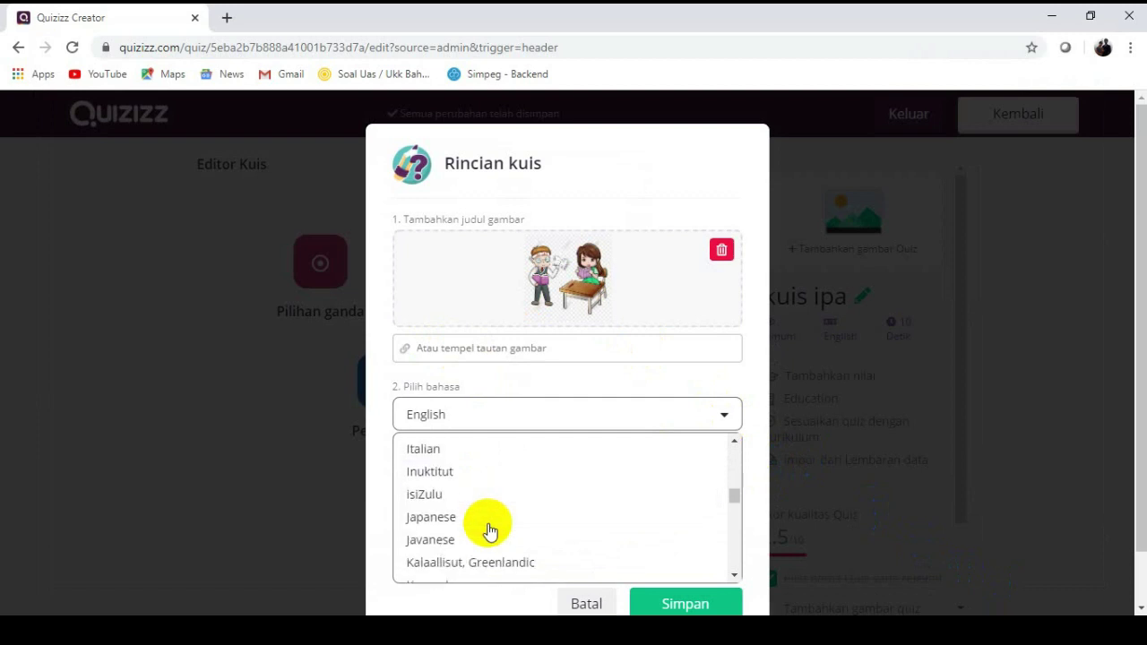
{"action": "scroll", "coordinate": [489, 530], "scroll_direction": "up", "scroll_amount": 1}
{"action": "scroll", "coordinate": [488, 530], "scroll_direction": "down", "scroll_amount": 1}
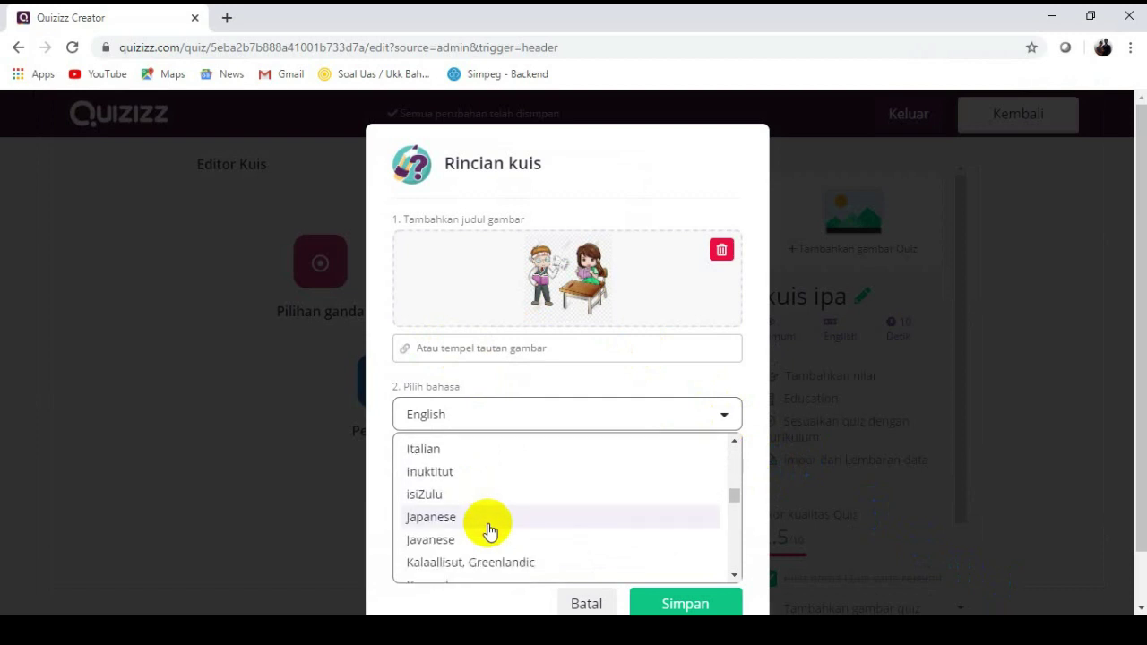
{"action": "scroll", "coordinate": [488, 529], "scroll_direction": "up", "scroll_amount": 3}
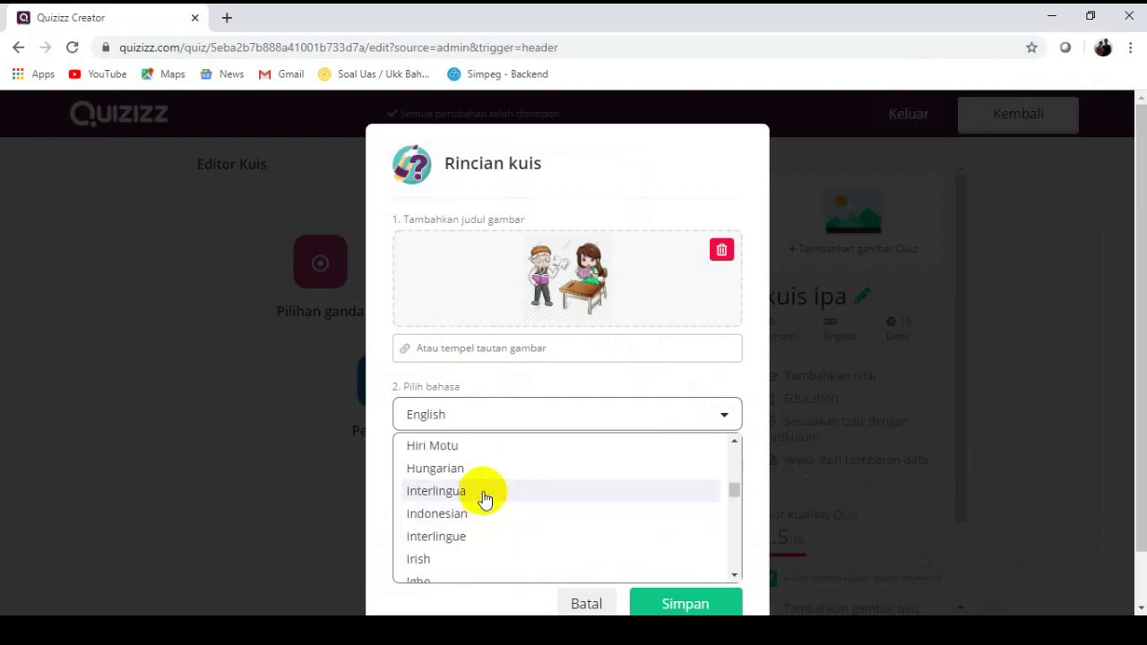
{"action": "left_click", "coordinate": [476, 515]}
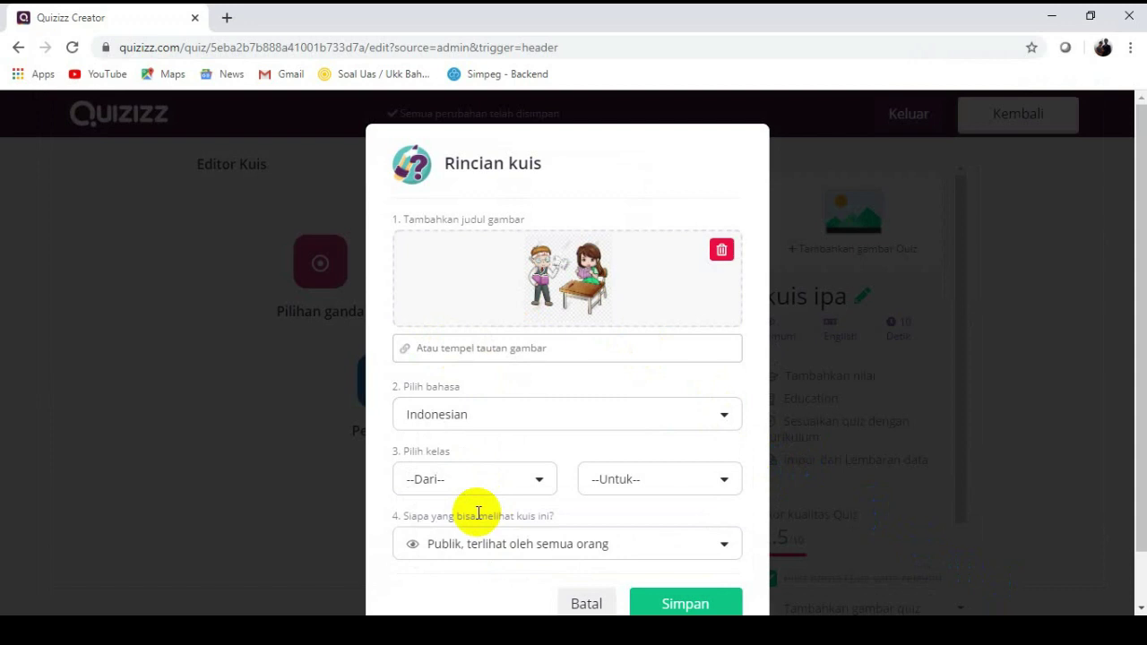
- Set the quiz's class range to 3rd through 3rd with public visibility, and save the quiz details
{"action": "left_click", "coordinate": [540, 484]}
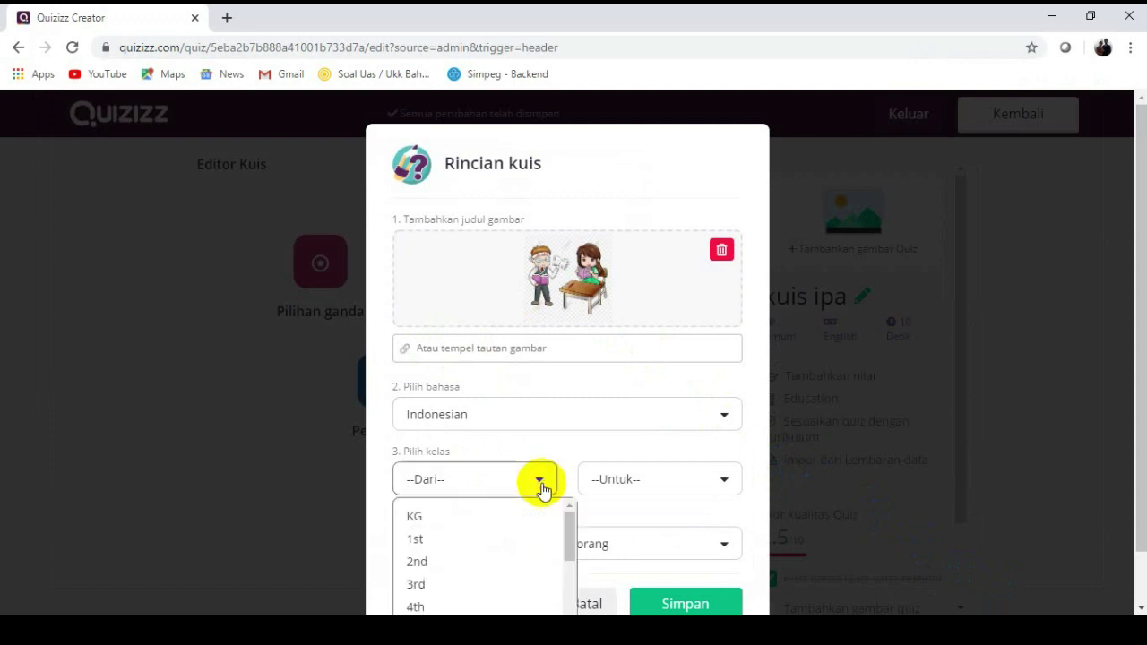
{"action": "left_click", "coordinate": [500, 584]}
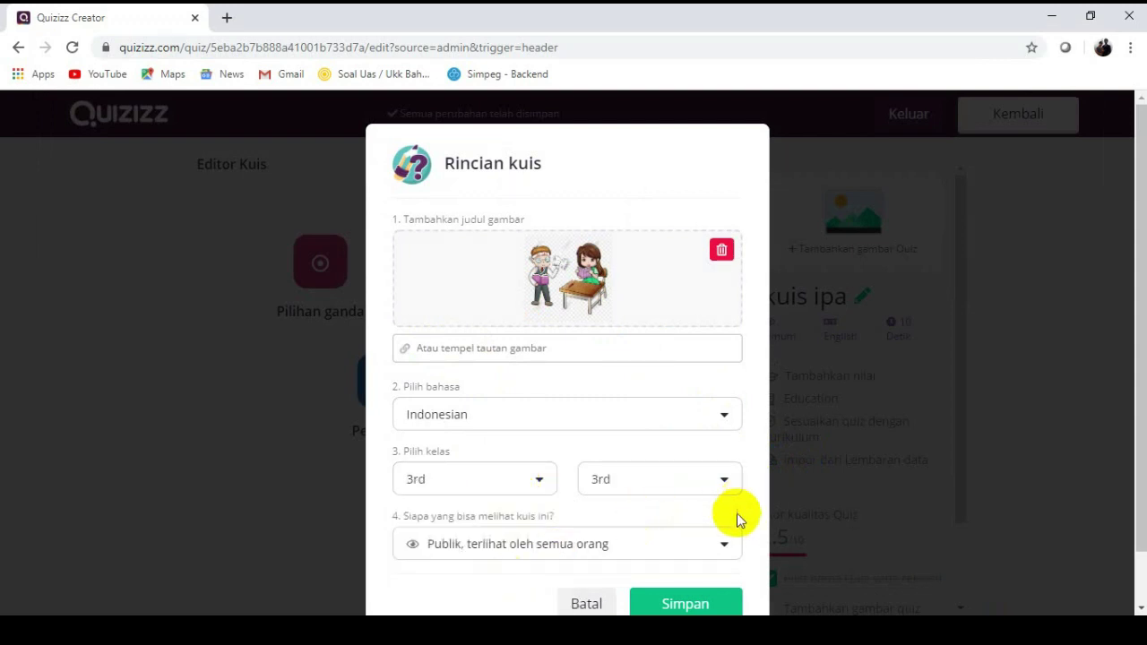
{"action": "left_click", "coordinate": [722, 546]}
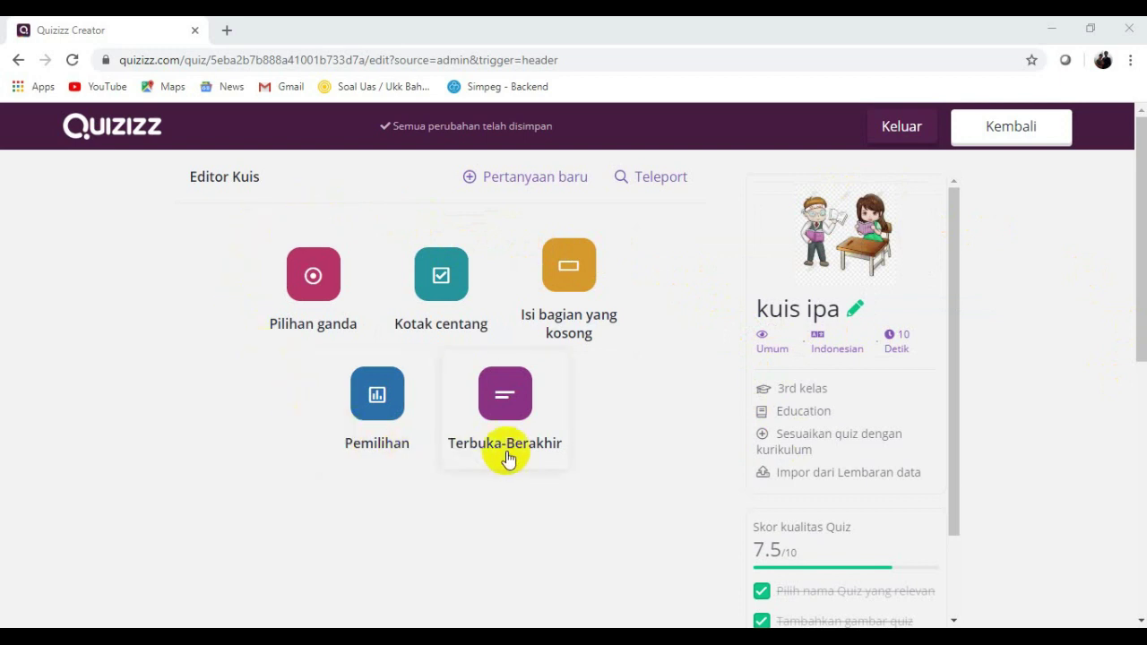
- Add a multiple-choice question (Pilihan ganda) with the text "Hewan yang hidup di dua tempat adalah ..."
{"action": "left_click", "coordinate": [310, 279]}
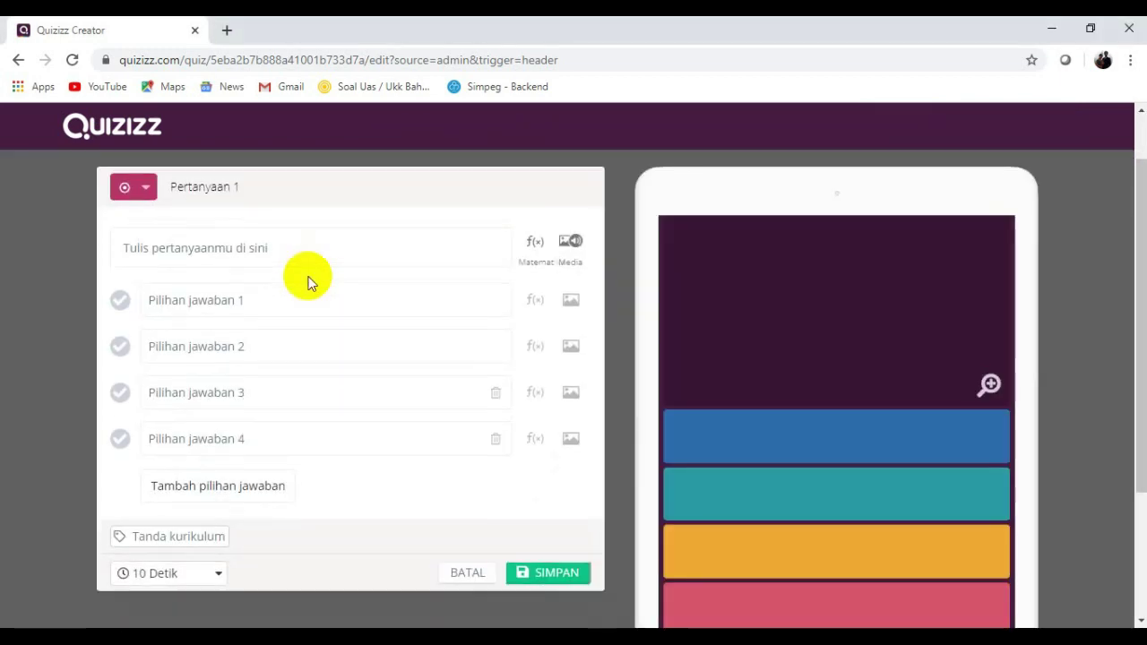
{"action": "left_click", "coordinate": [274, 247]}
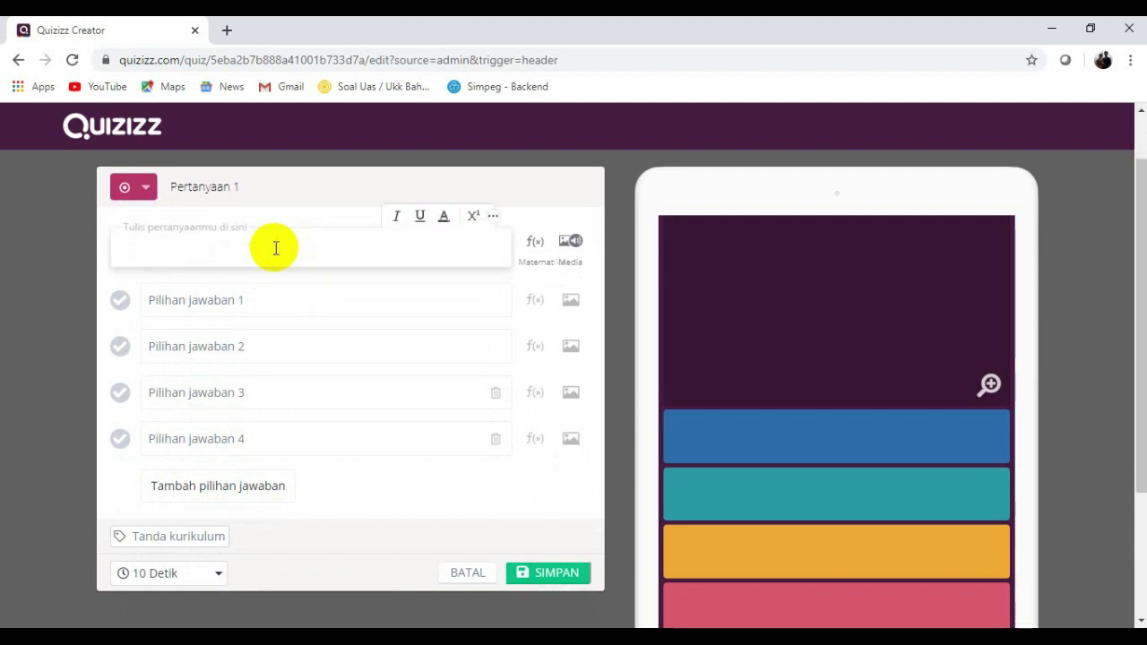
{"action": "type", "text": "Hewan yang hidup di dua tempat adalah ..."}
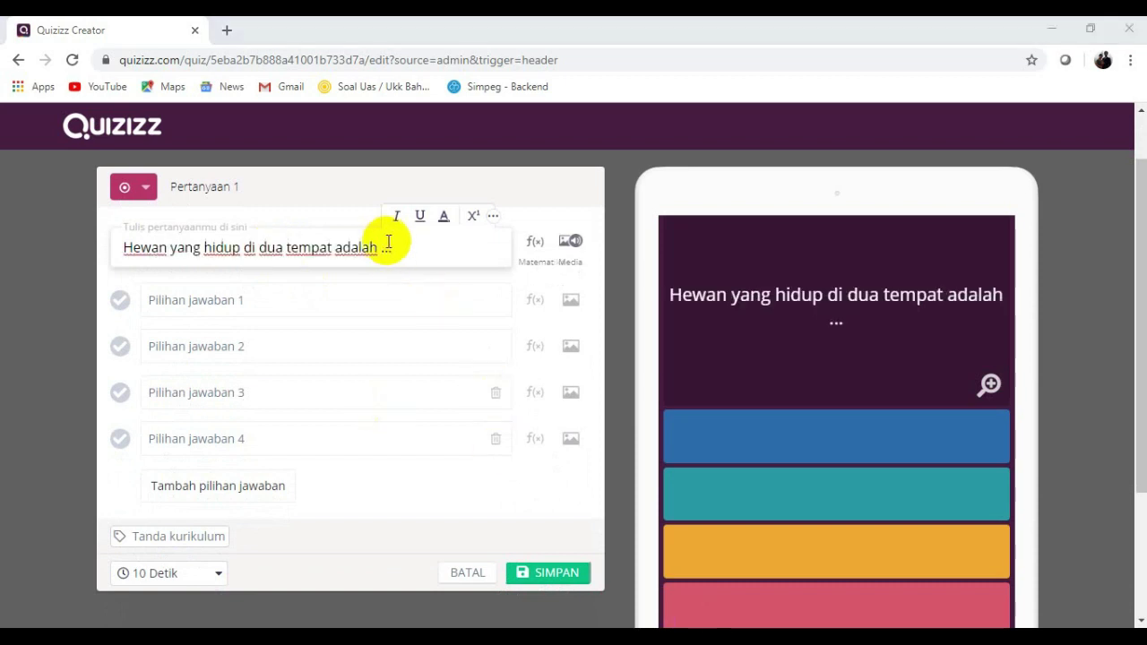
- Color the entire question text green
{"action": "left_click", "coordinate": [388, 252]}
{"action": "left_click_drag", "start_coordinate": [388, 252], "coordinate": [113, 243]}
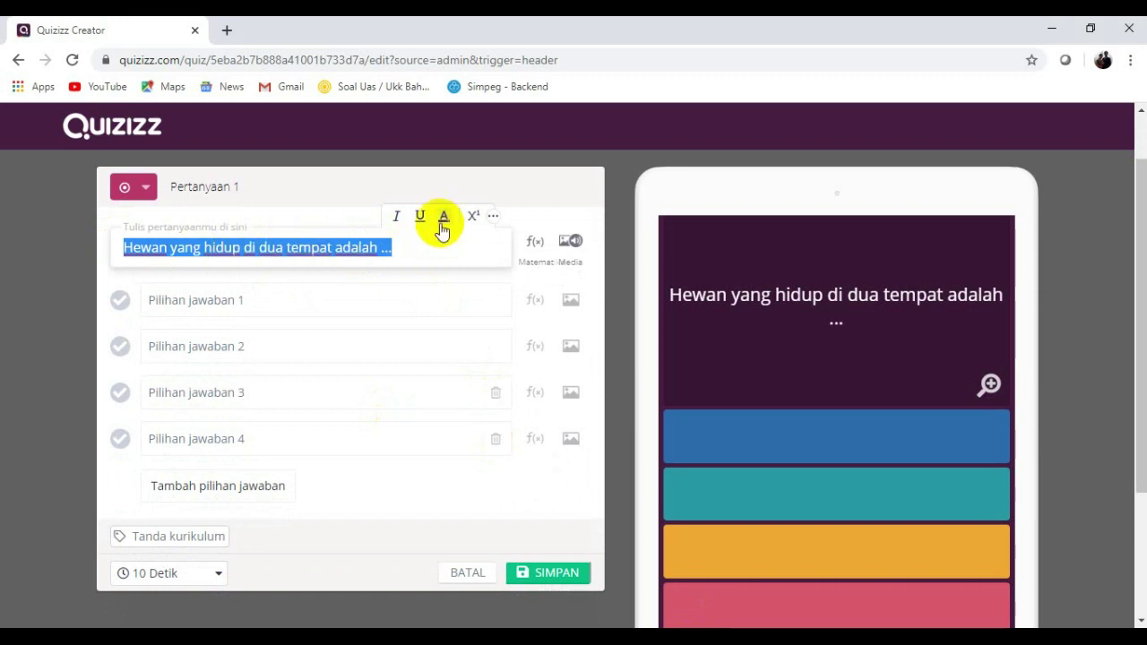
{"action": "left_click", "coordinate": [468, 283]}
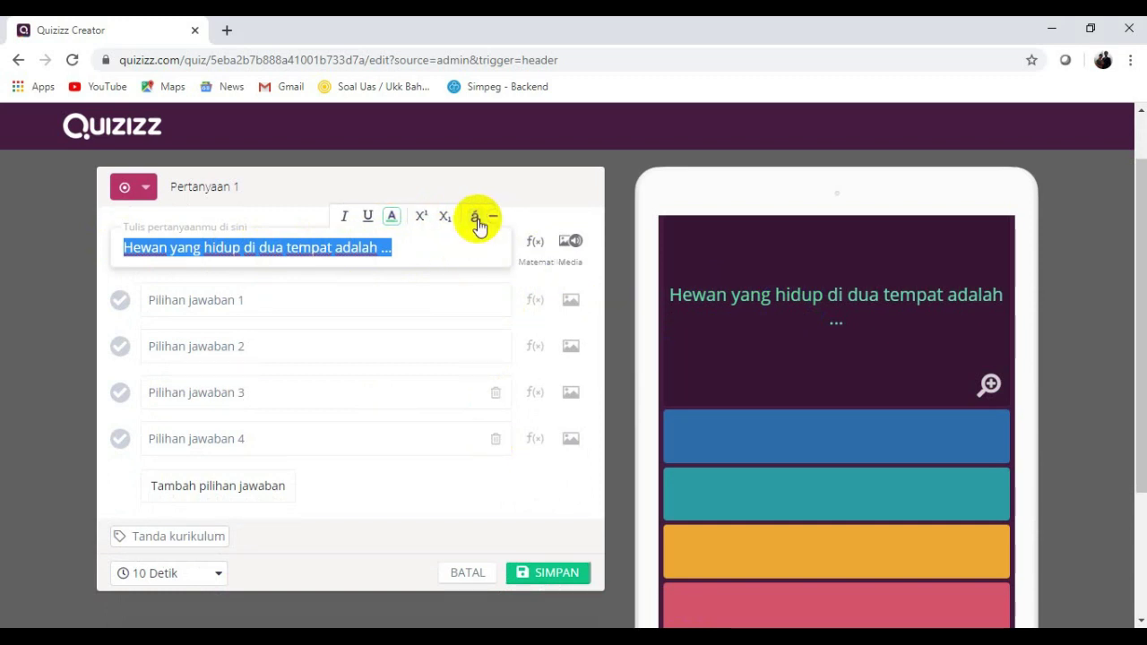
- Try out the special-character picker and the subscript and superscript formats on the question text
{"action": "left_click", "coordinate": [478, 219]}
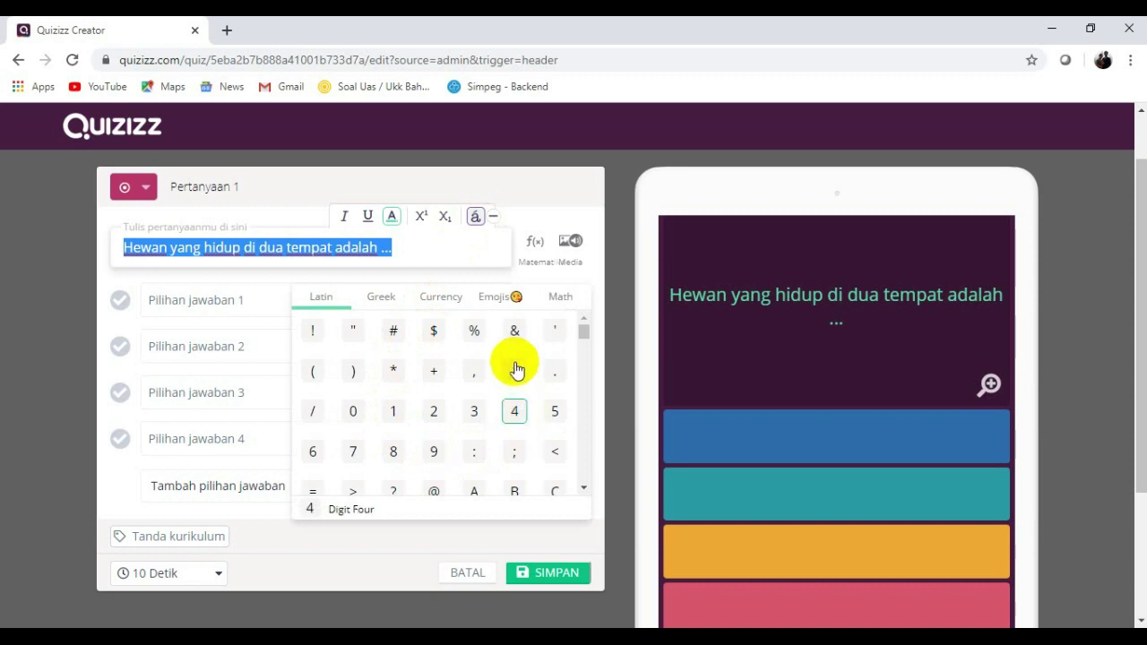
{"action": "left_click", "coordinate": [445, 220]}
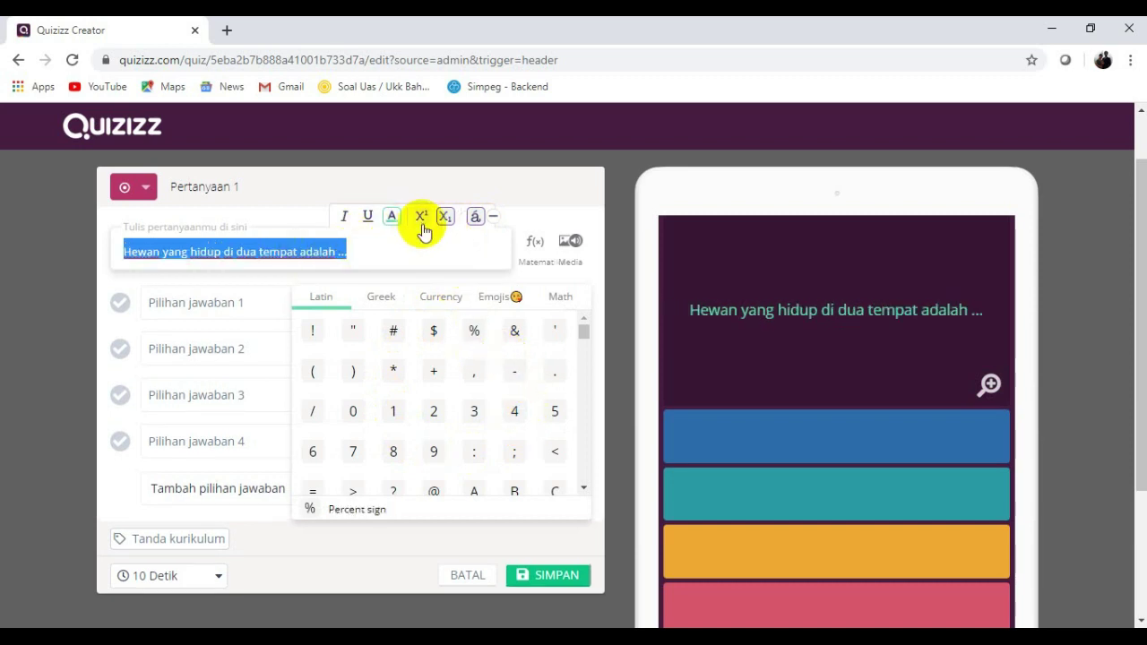
{"action": "left_click", "coordinate": [422, 218]}
{"action": "left_click", "coordinate": [422, 217]}
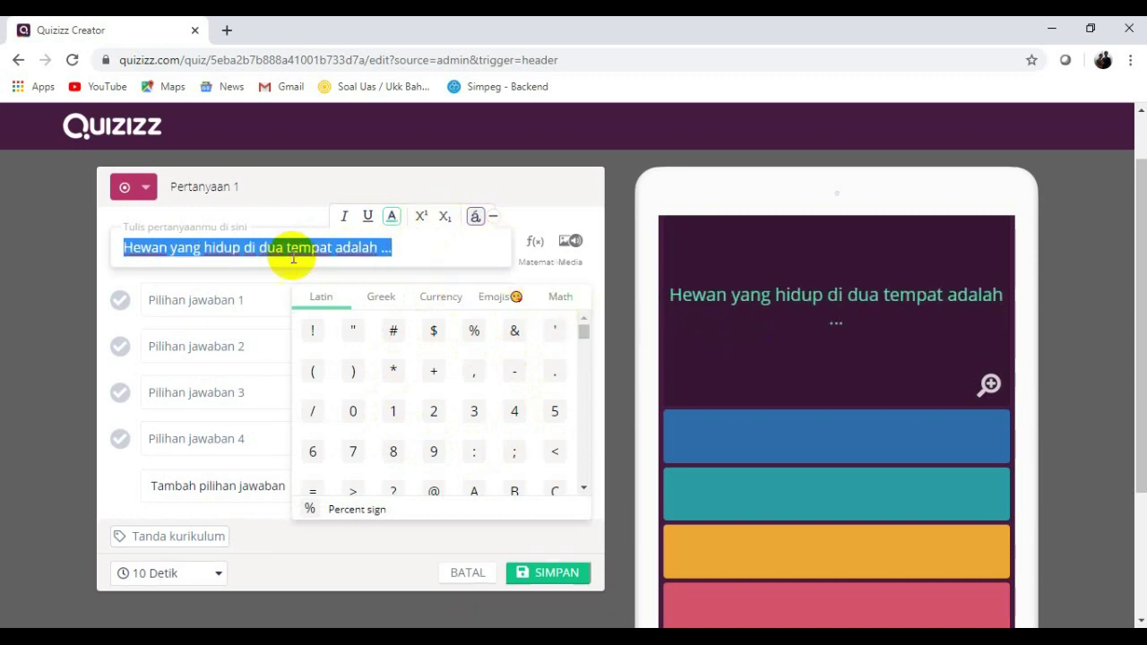
- Fill in the four answer options in order as Katak, Ikan, Bangau and Angsa
{"action": "left_click", "coordinate": [218, 301]}
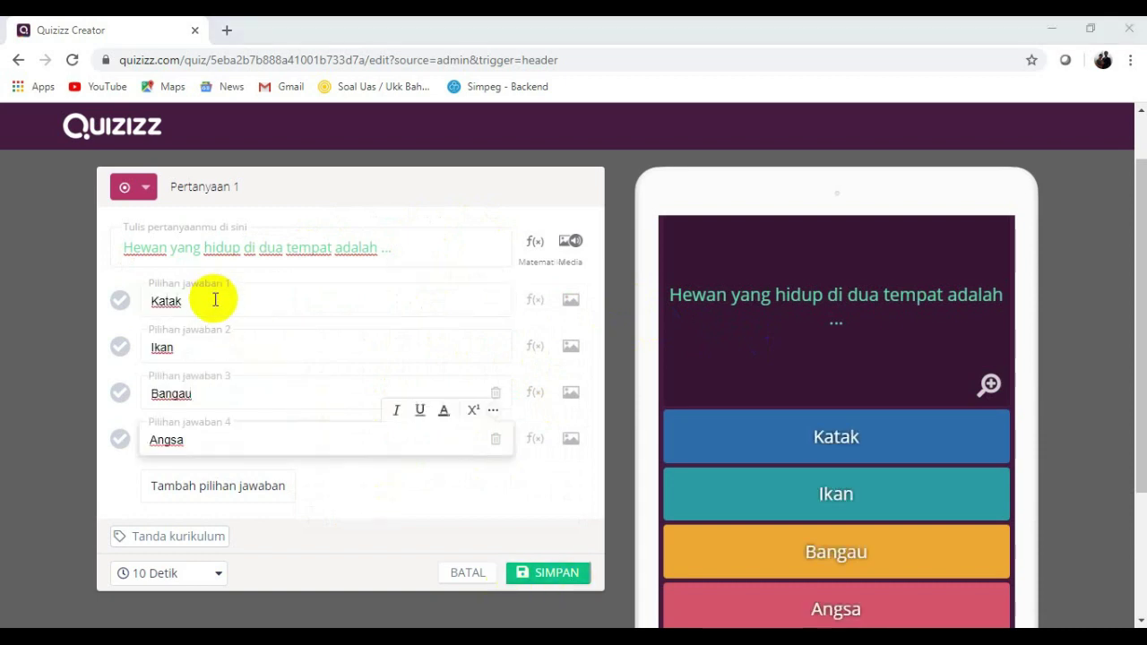
{"action": "left_click", "coordinate": [215, 300]}
{"action": "left_click", "coordinate": [195, 349]}
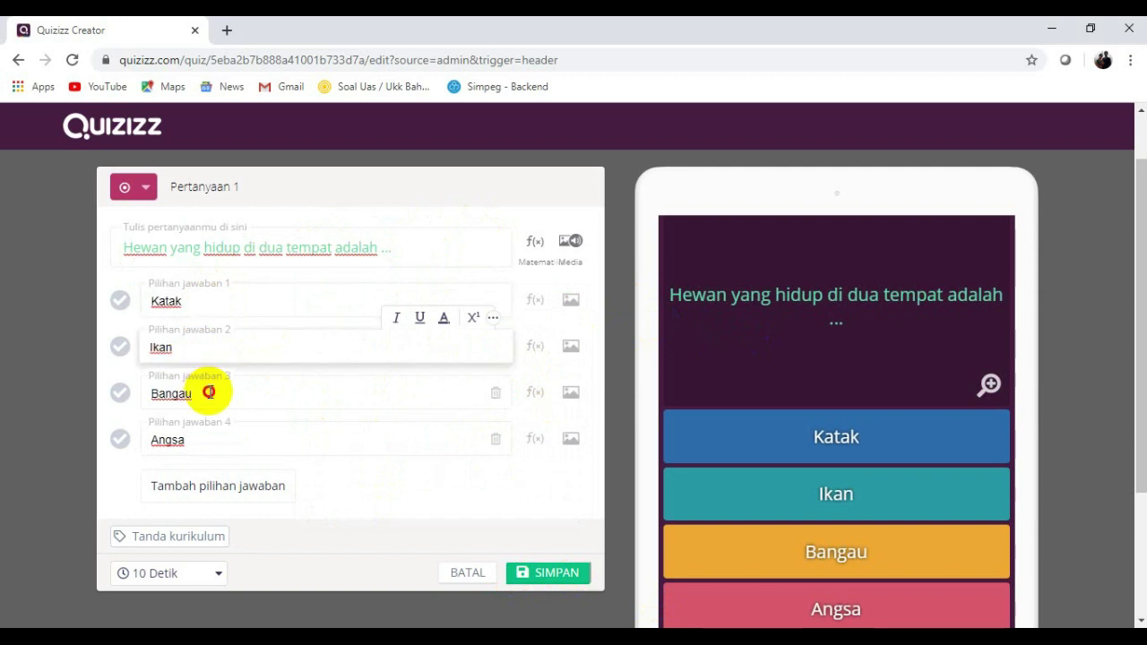
{"action": "left_click", "coordinate": [209, 392]}
- Try to color the text of the fourth answer option, Angsa, red
{"action": "left_click", "coordinate": [205, 435]}
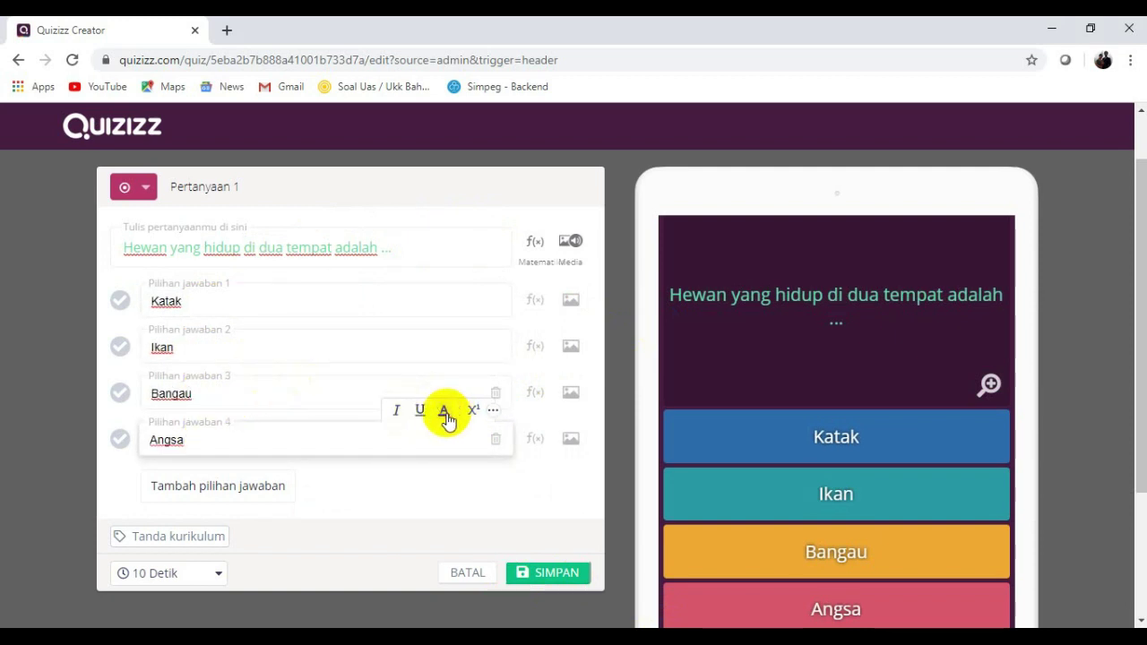
{"action": "left_click_drag", "start_coordinate": [210, 438], "coordinate": [122, 435]}
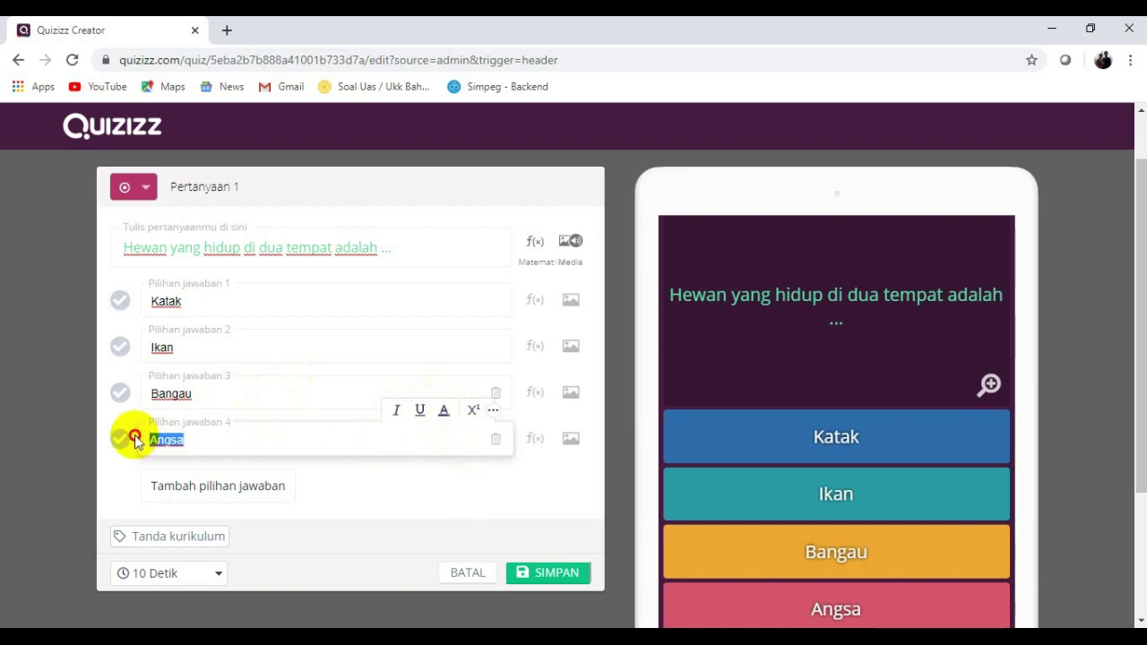
{"action": "left_click", "coordinate": [447, 413]}
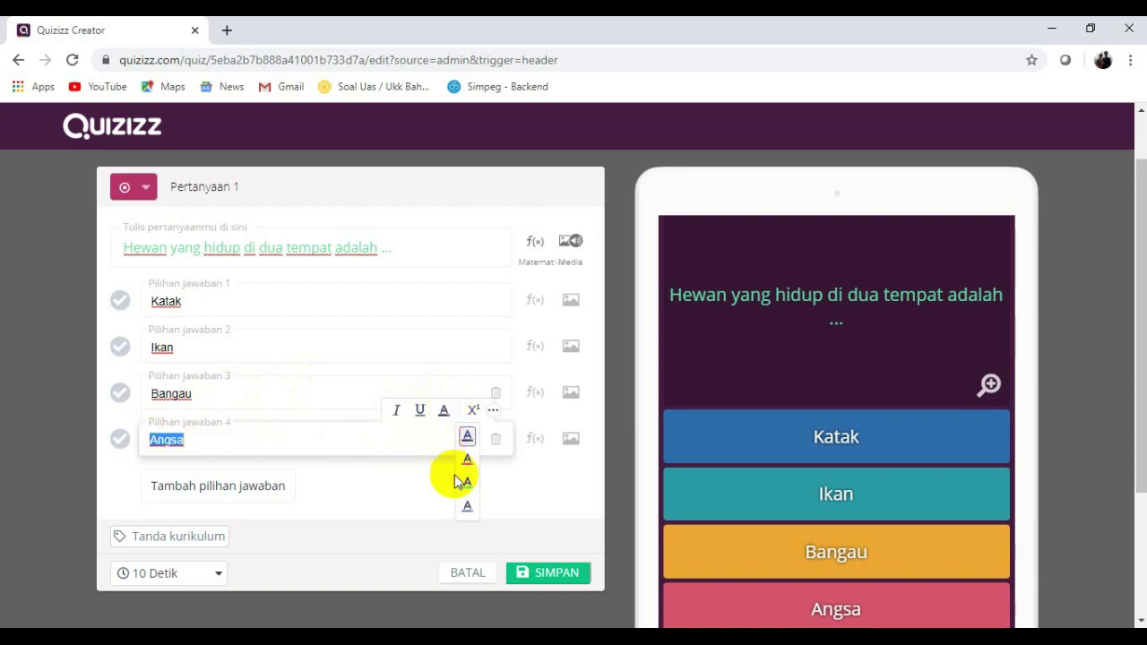
{"action": "left_click", "coordinate": [467, 463]}
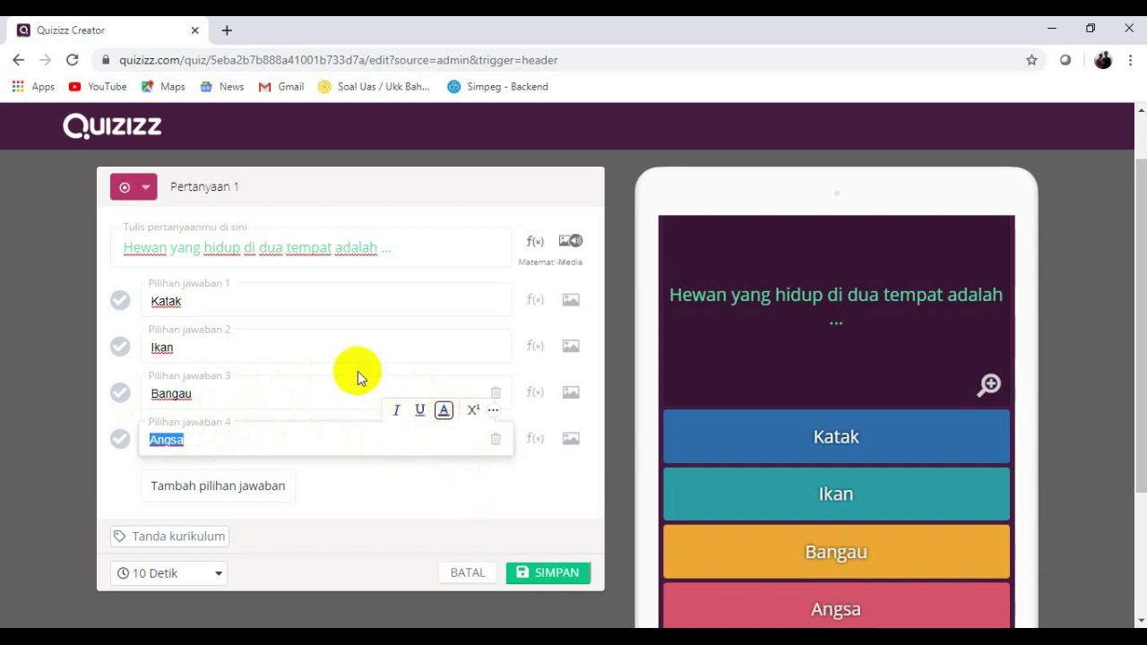
- Try out adding an empty fifth answer option and remove it again
{"action": "scroll", "coordinate": [327, 364], "scroll_direction": "down", "scroll_amount": 1}
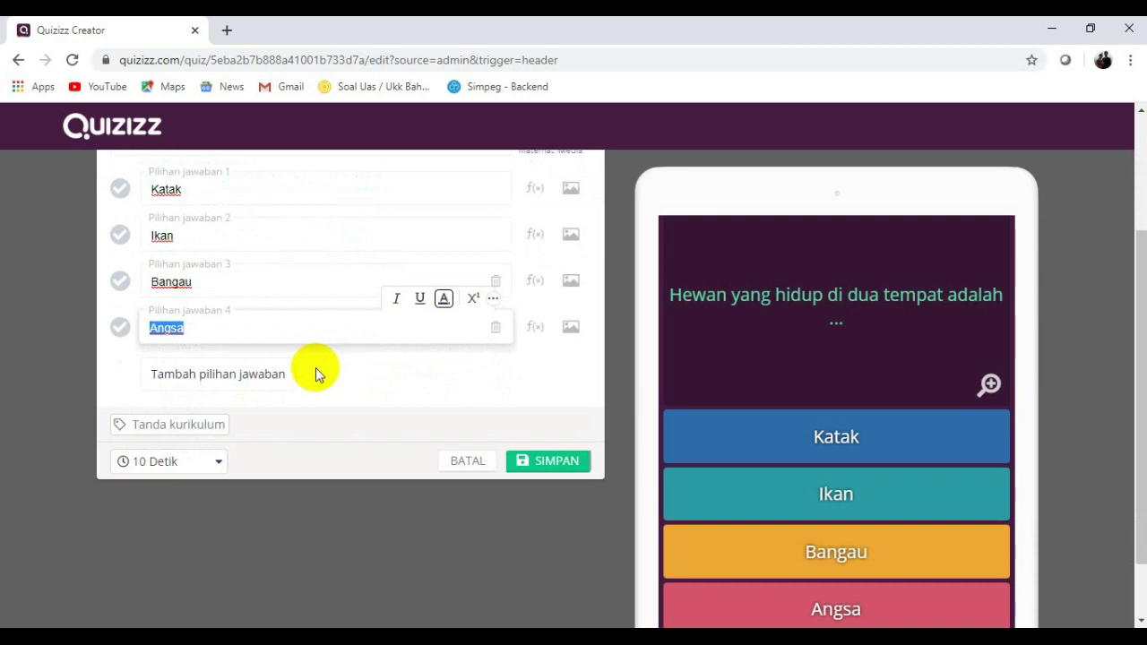
{"action": "scroll", "coordinate": [316, 368], "scroll_direction": "up", "scroll_amount": 1}
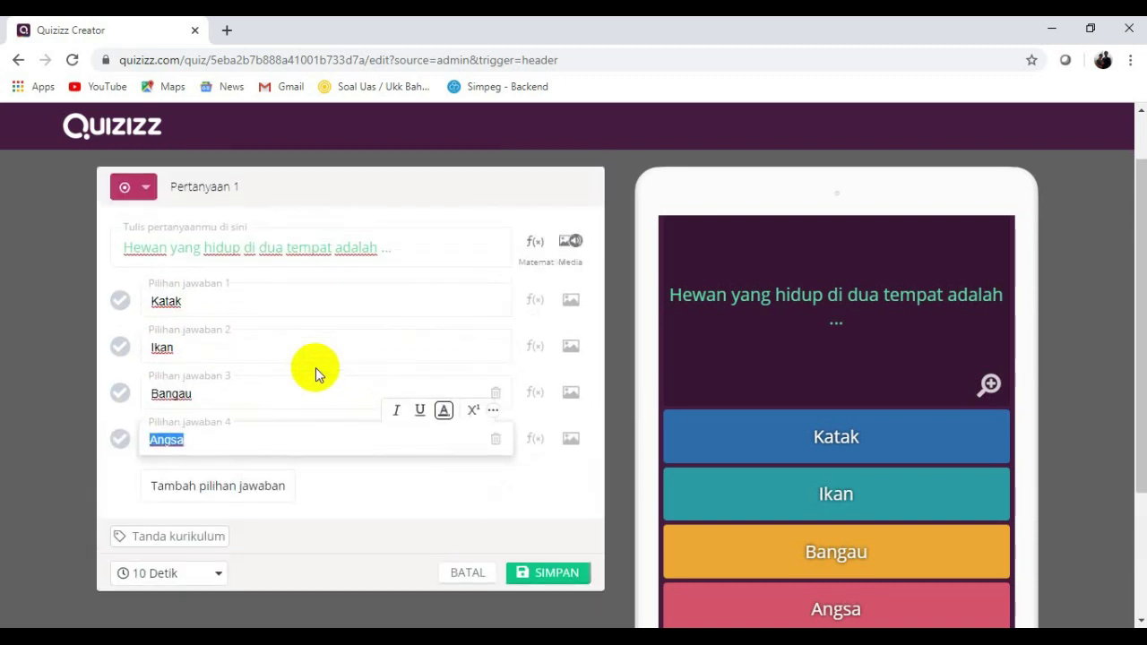
{"action": "left_click", "coordinate": [215, 488]}
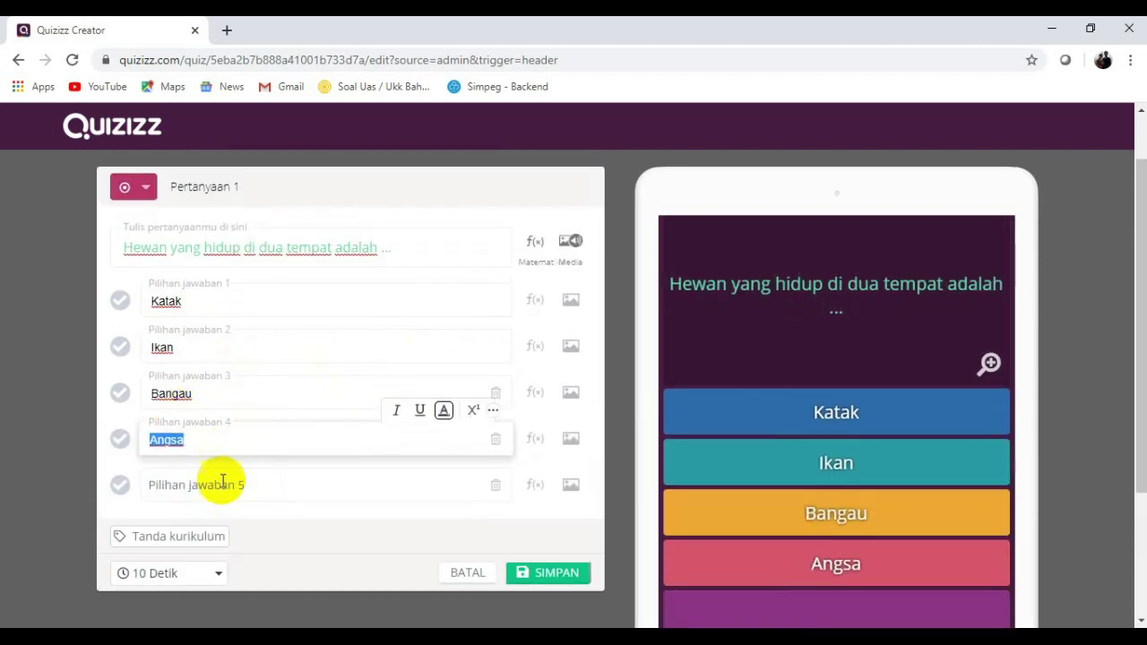
{"action": "left_click", "coordinate": [498, 490]}
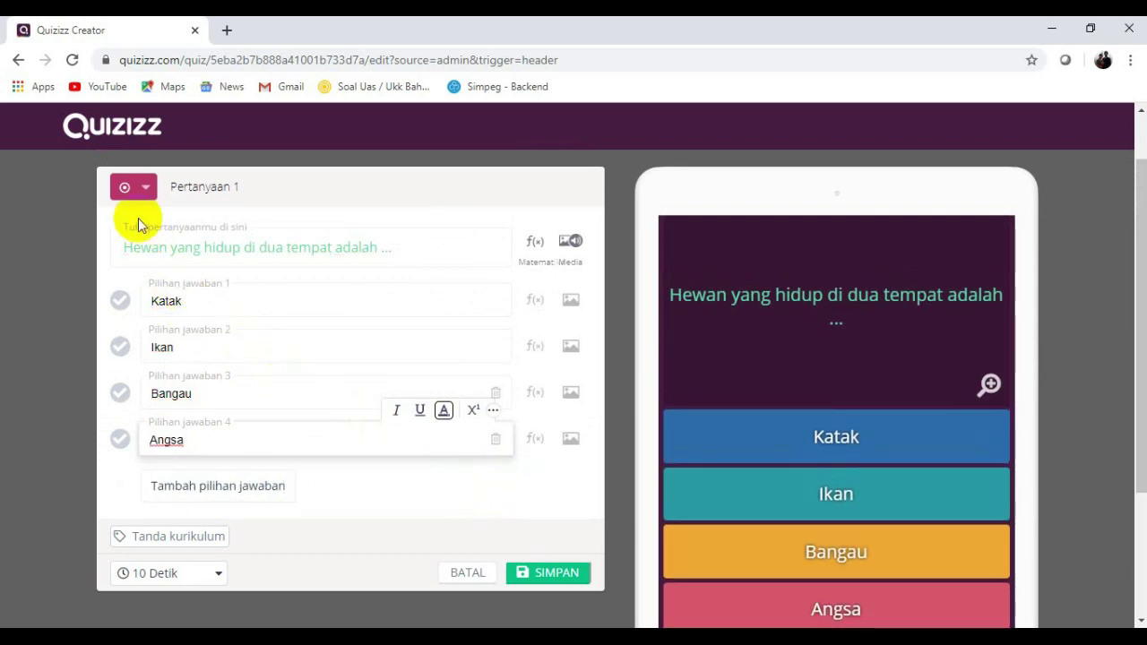
- Mark Katak as the correct answer and save the question as Multiple Choice with a time limit of 10 Detik
{"action": "left_click", "coordinate": [144, 192]}
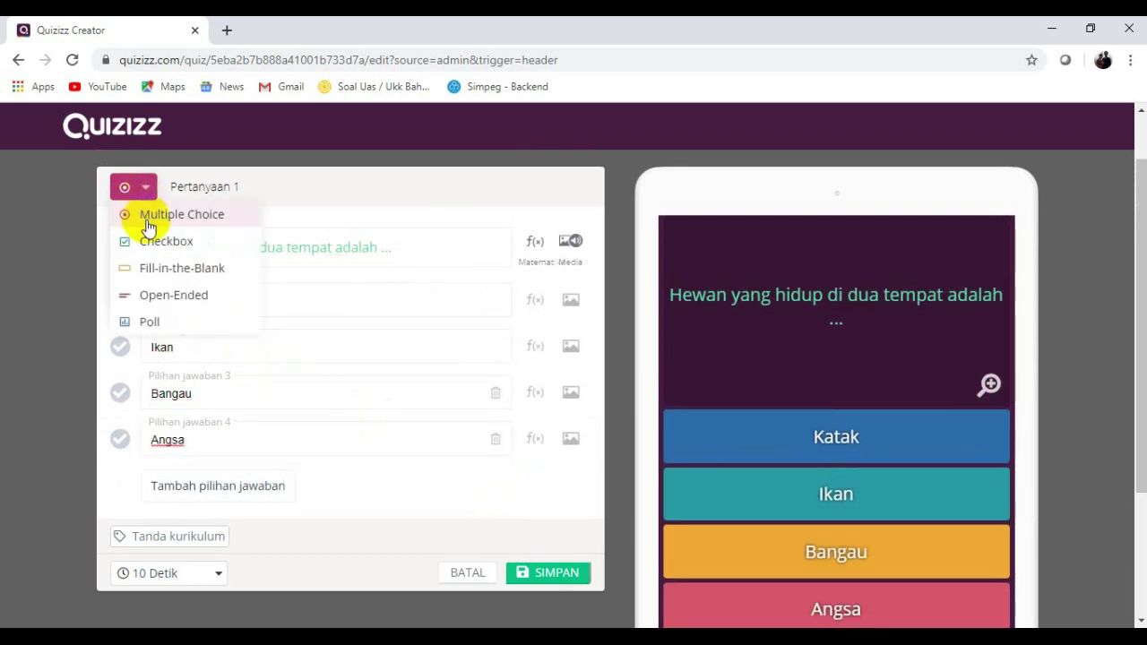
{"action": "left_click", "coordinate": [148, 219]}
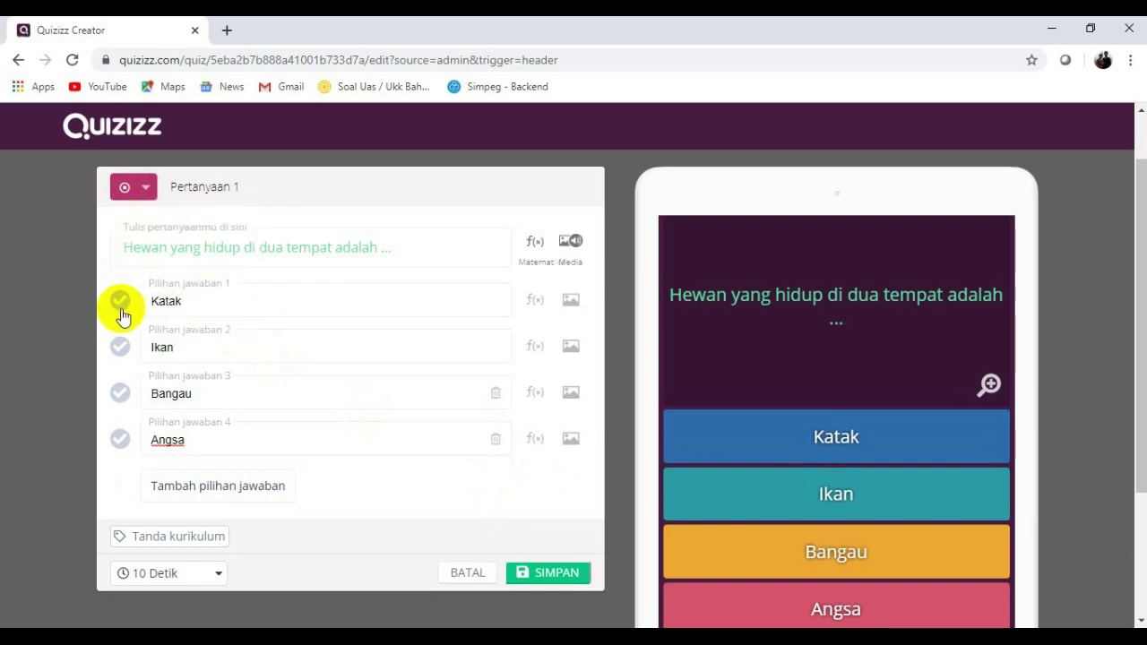
{"action": "left_click", "coordinate": [217, 577]}
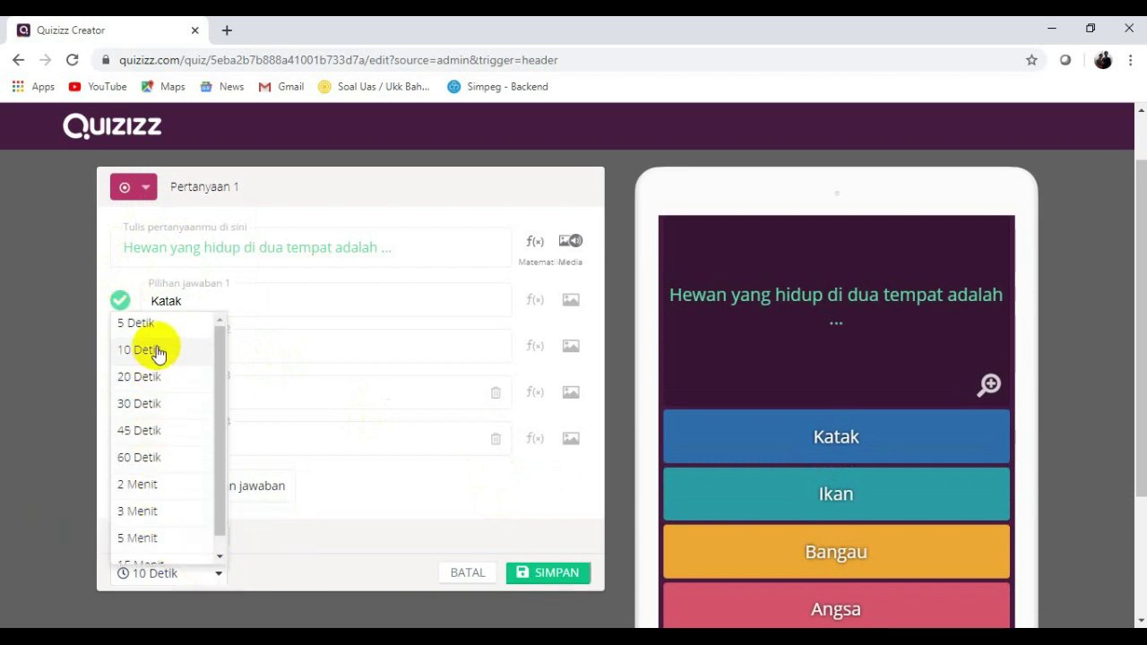
{"action": "left_click", "coordinate": [153, 354]}
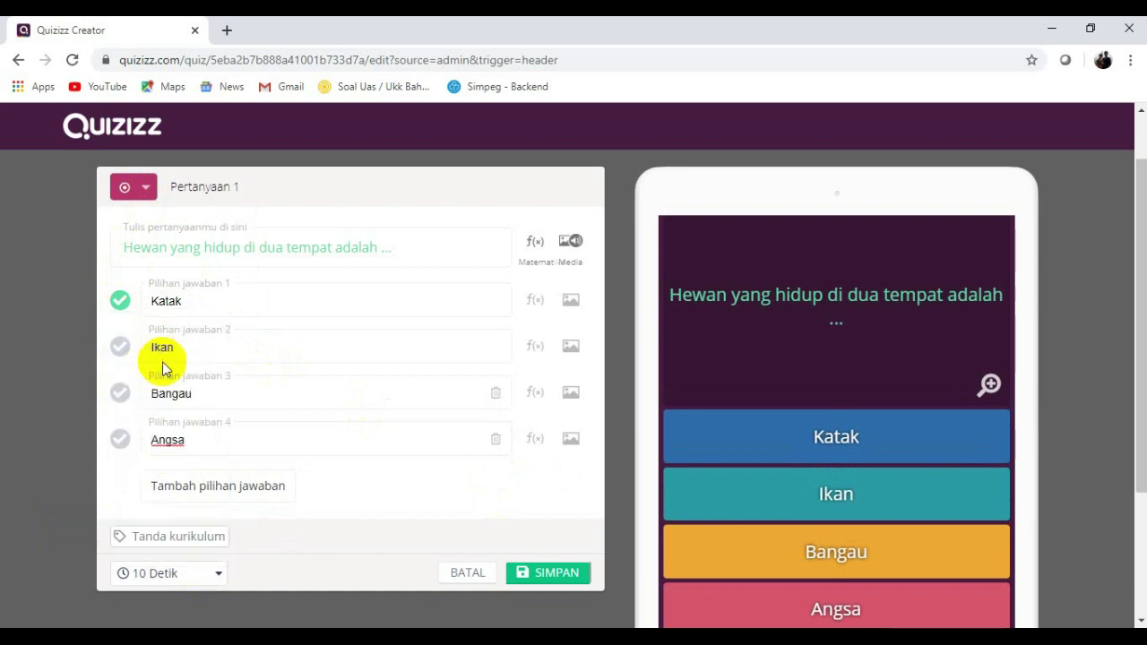
{"action": "left_click", "coordinate": [563, 575]}
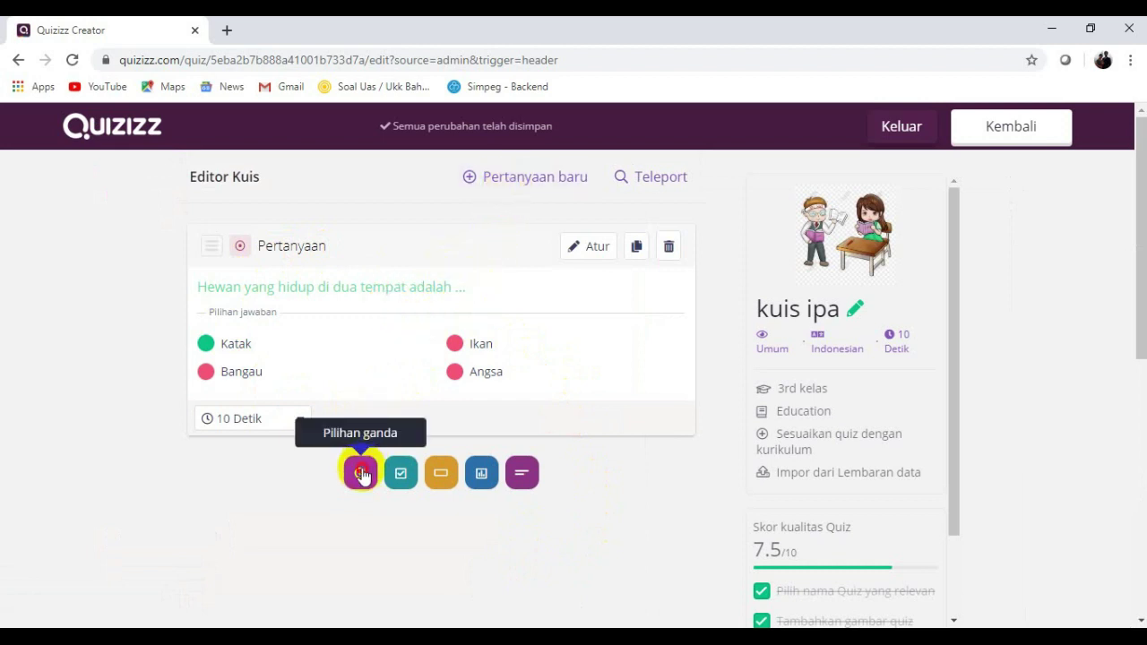
- Add a second question to the quiz with the type Multiple Choice (Pilihan ganda)
{"action": "left_click", "coordinate": [361, 473]}
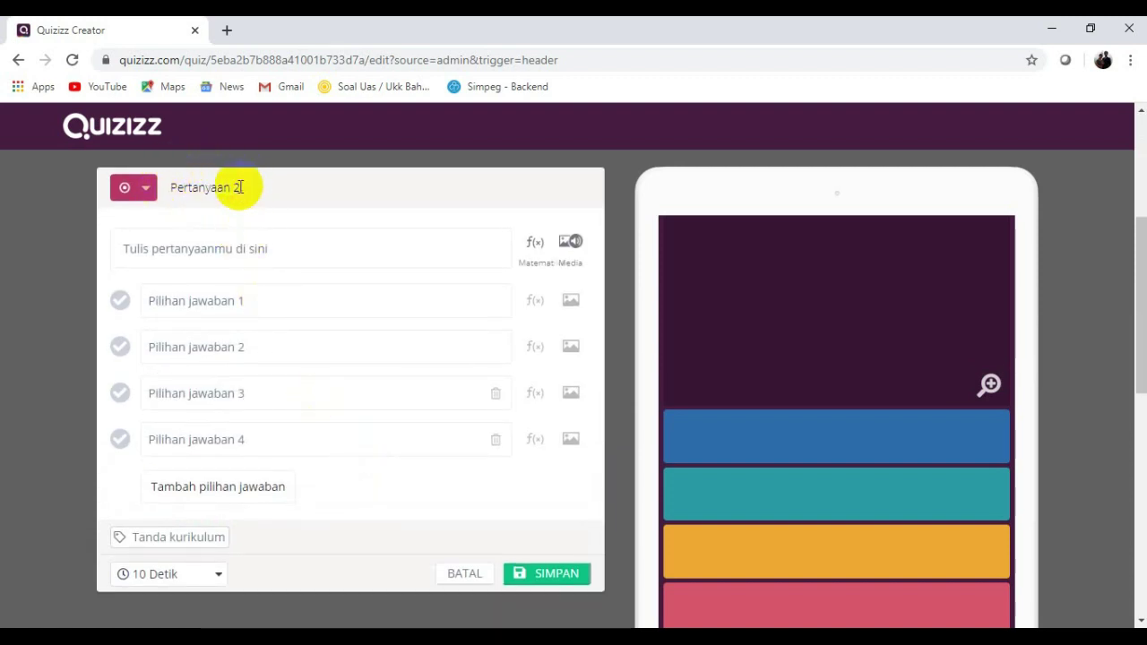
{"action": "left_click", "coordinate": [147, 192]}
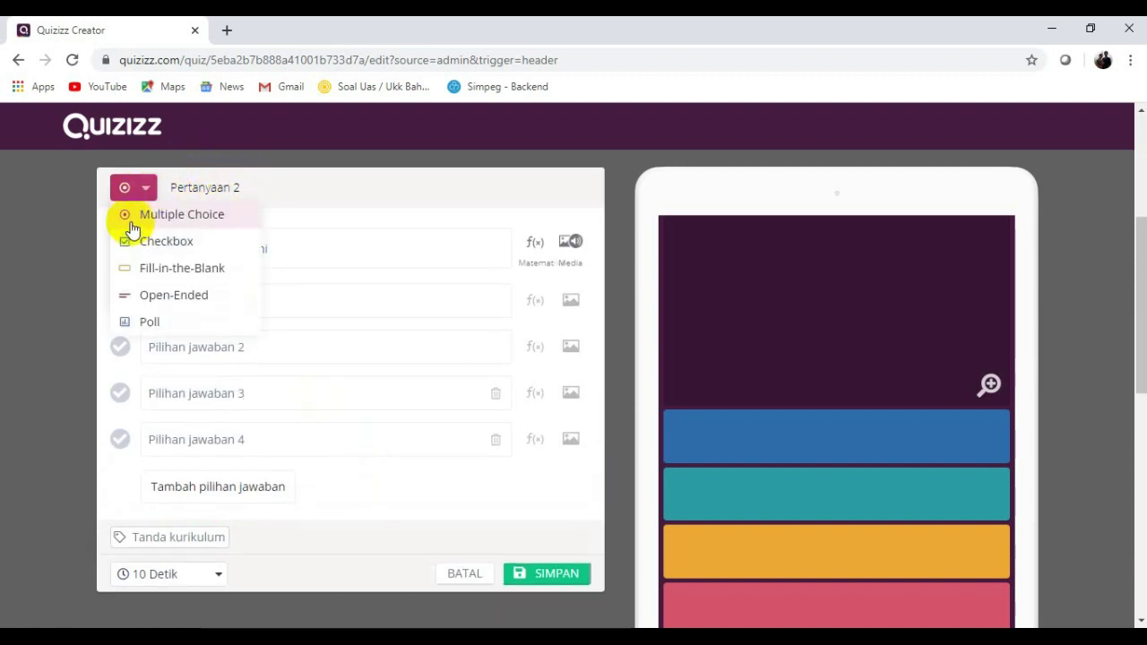
{"action": "left_click", "coordinate": [134, 218]}
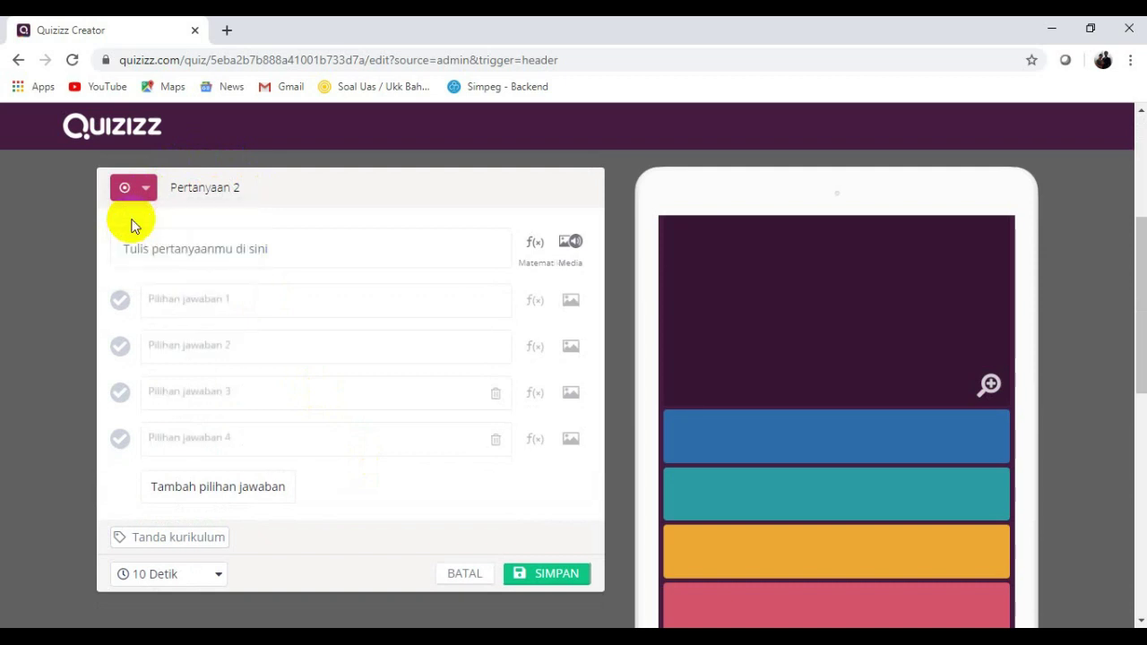
- Attach the image file SINGA from the Downloads folder to the second question
{"action": "left_click", "coordinate": [205, 250]}
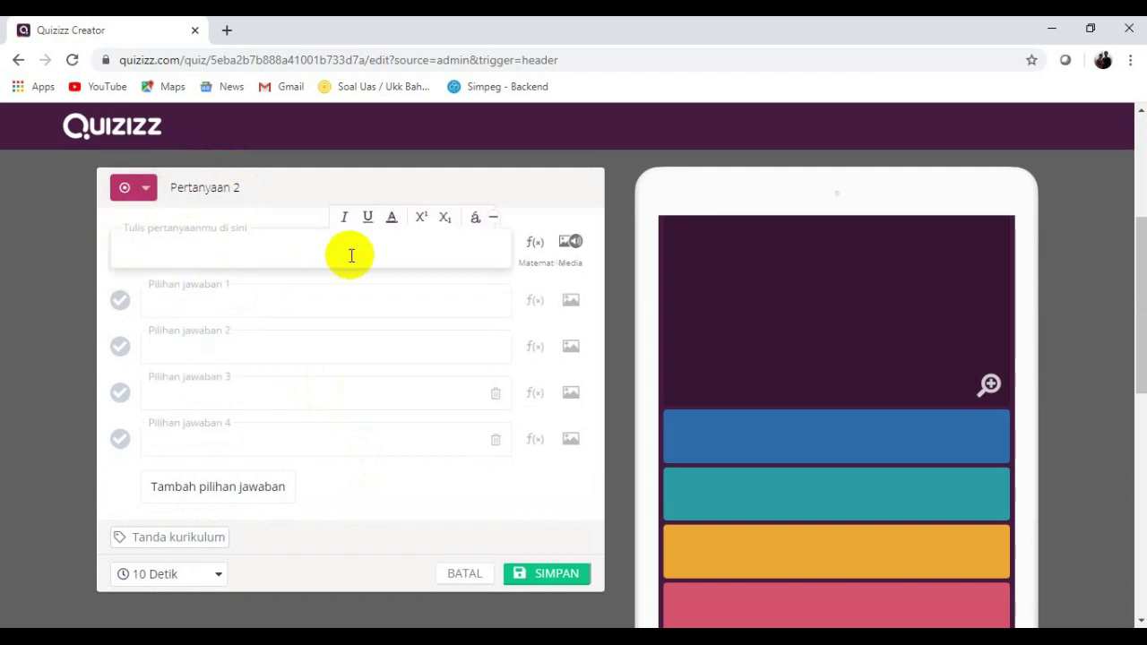
{"action": "left_click", "coordinate": [570, 244]}
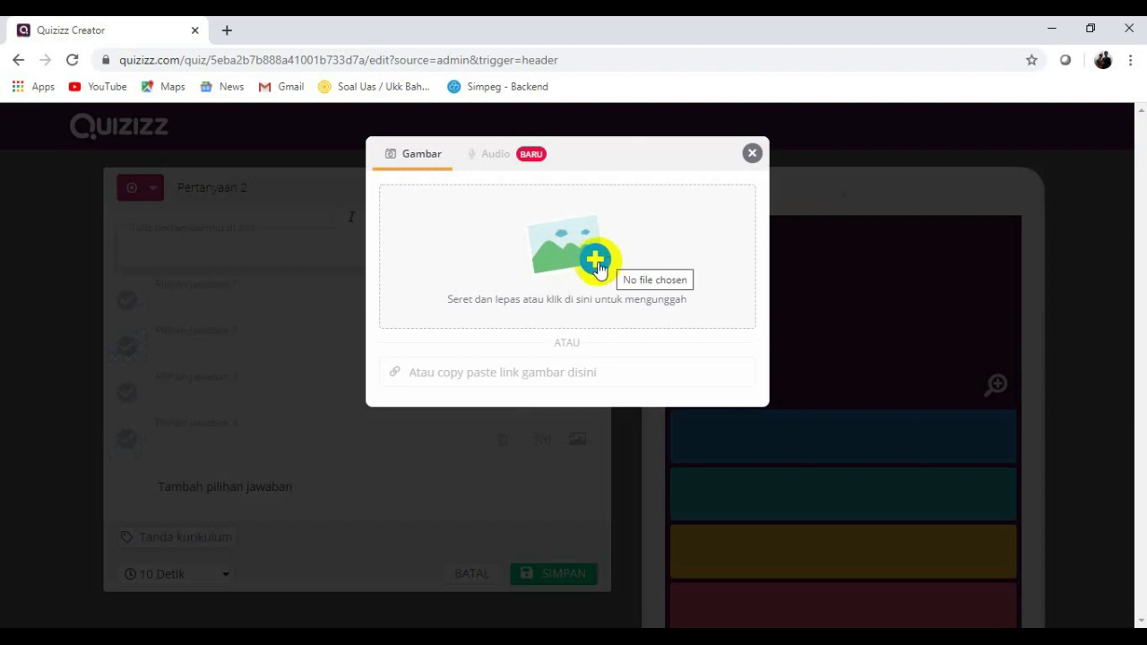
{"action": "left_click", "coordinate": [591, 269]}
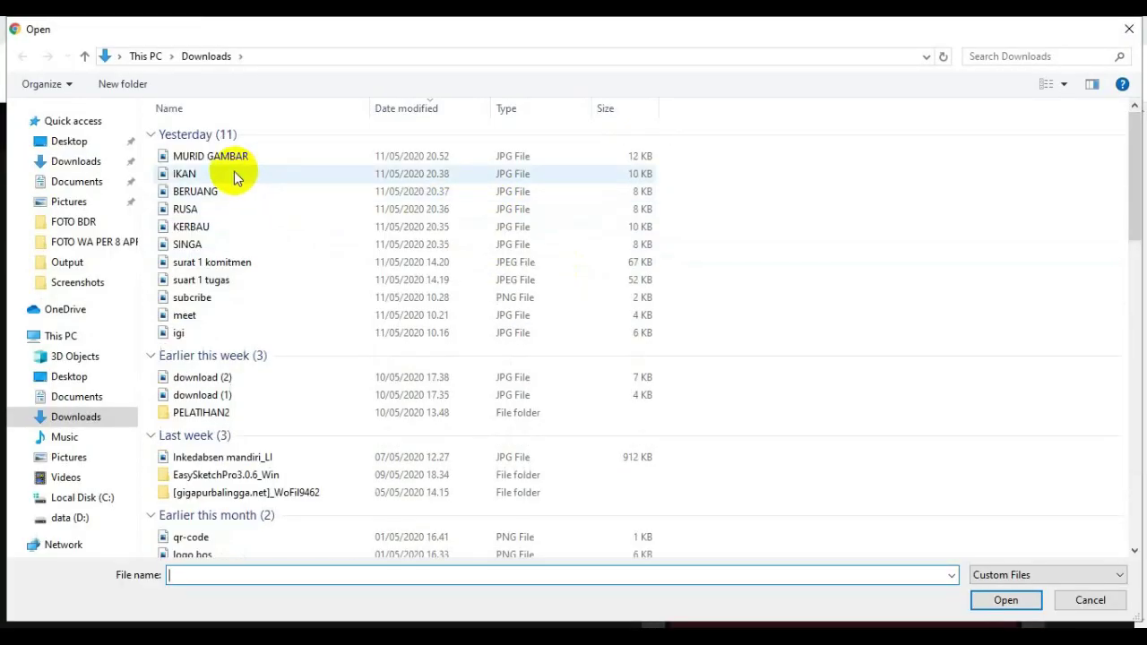
{"action": "left_click", "coordinate": [188, 244]}
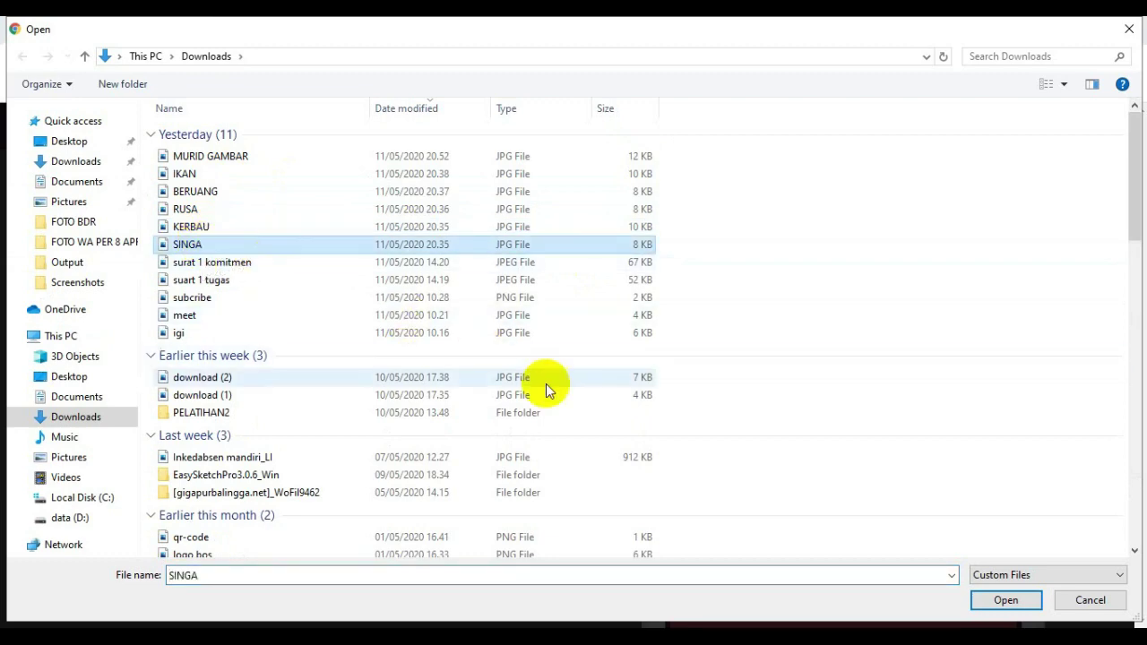
{"action": "left_click", "coordinate": [1008, 603]}
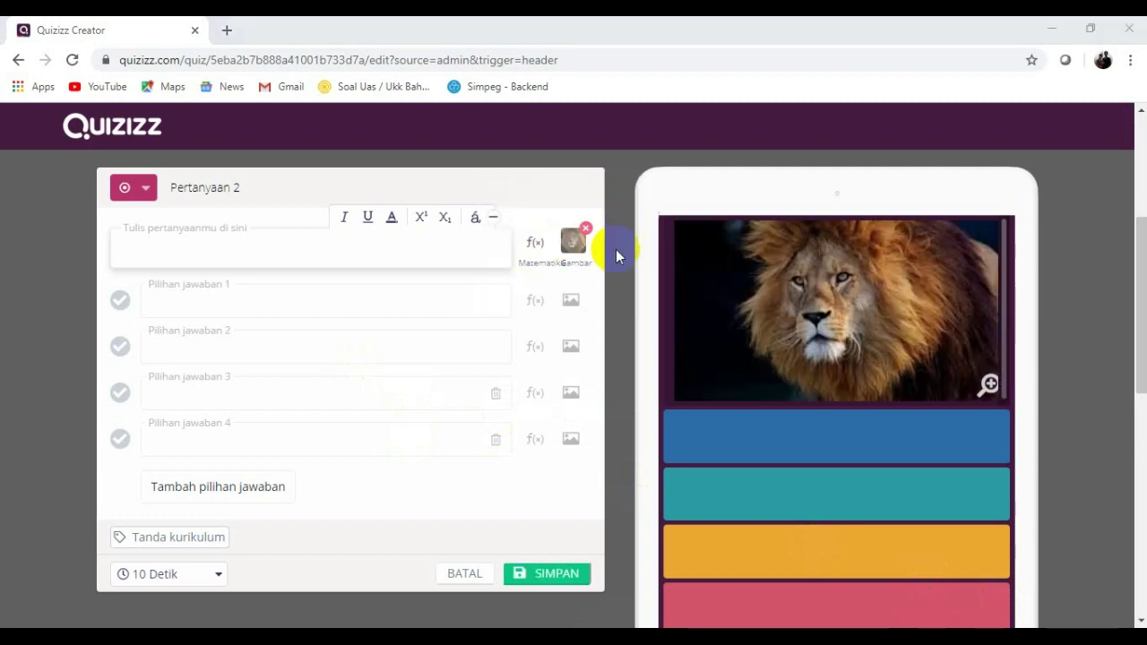
- Enter "Gambar berikut adalah ...." as the text of the second question
{"action": "left_click", "coordinate": [222, 243]}
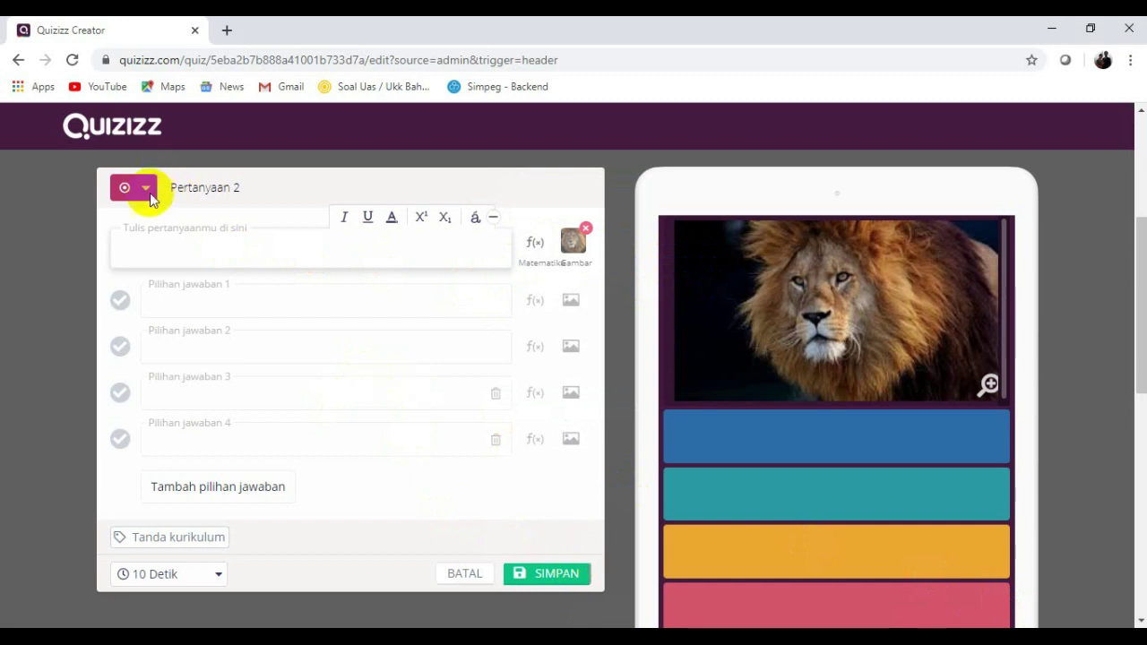
{"action": "type", "text": "Hewan"}
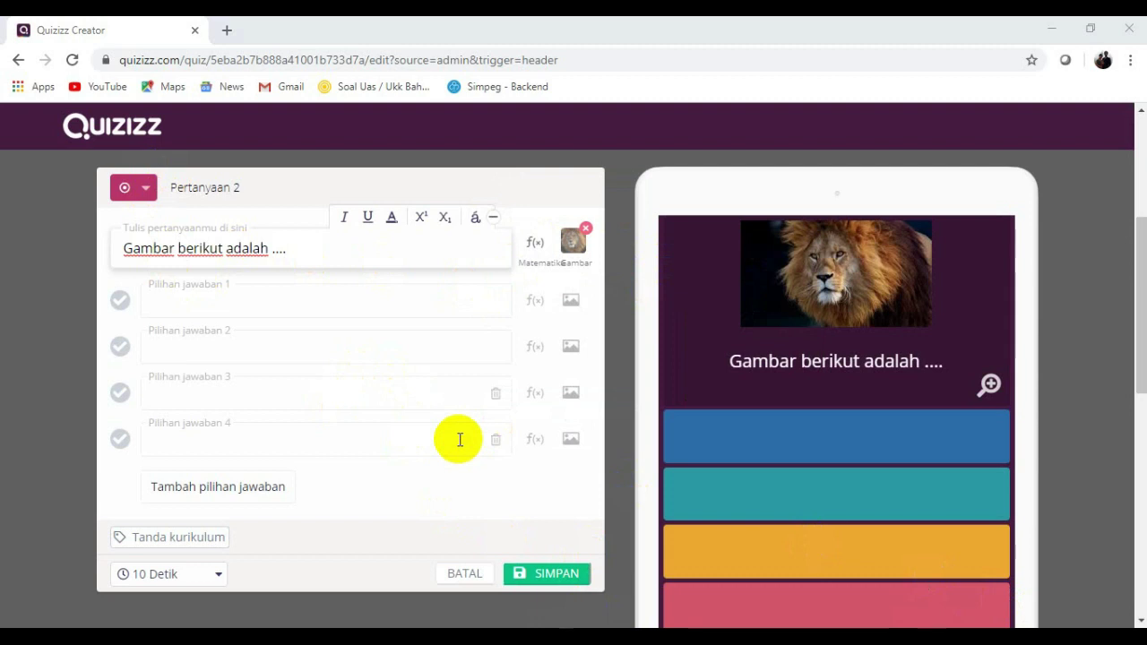
{"action": "left_click", "coordinate": [322, 244]}
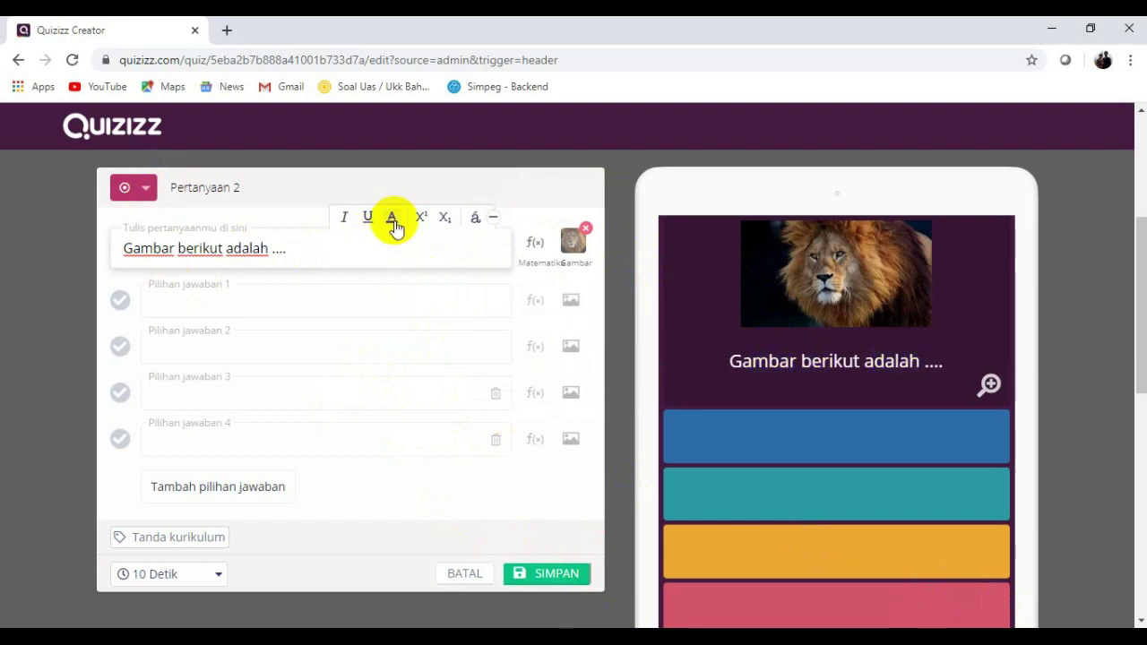
- Fill in the four answer options in order as Kerbau, Macan, Singa and Beruang
{"action": "left_click", "coordinate": [171, 309]}
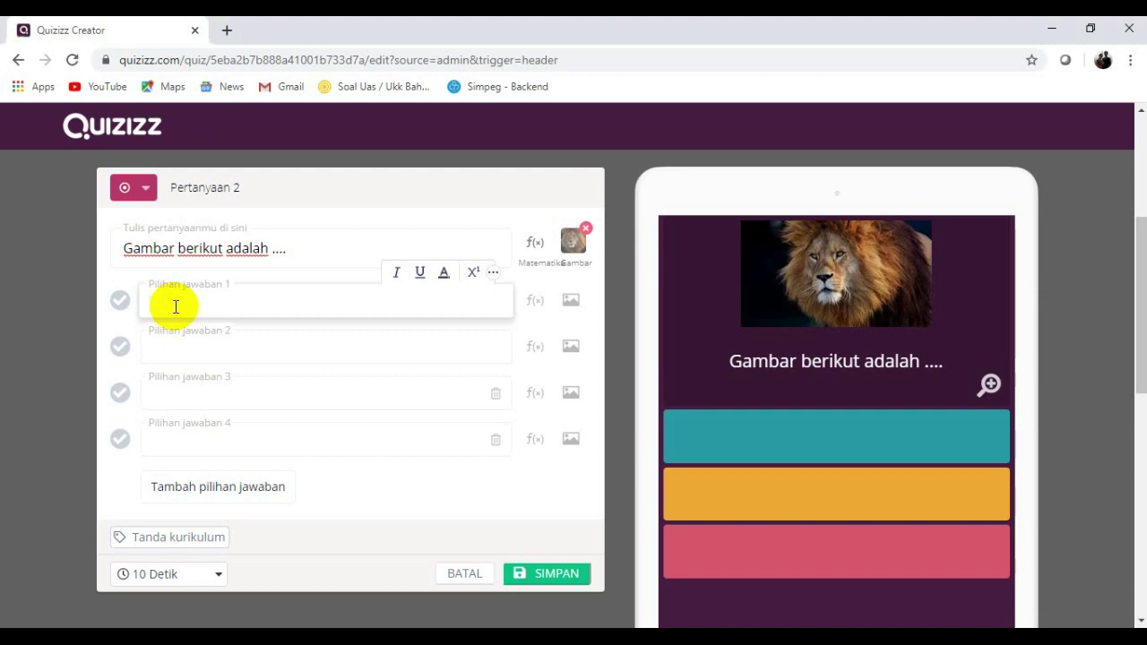
{"action": "type", "text": "Kerbau"}
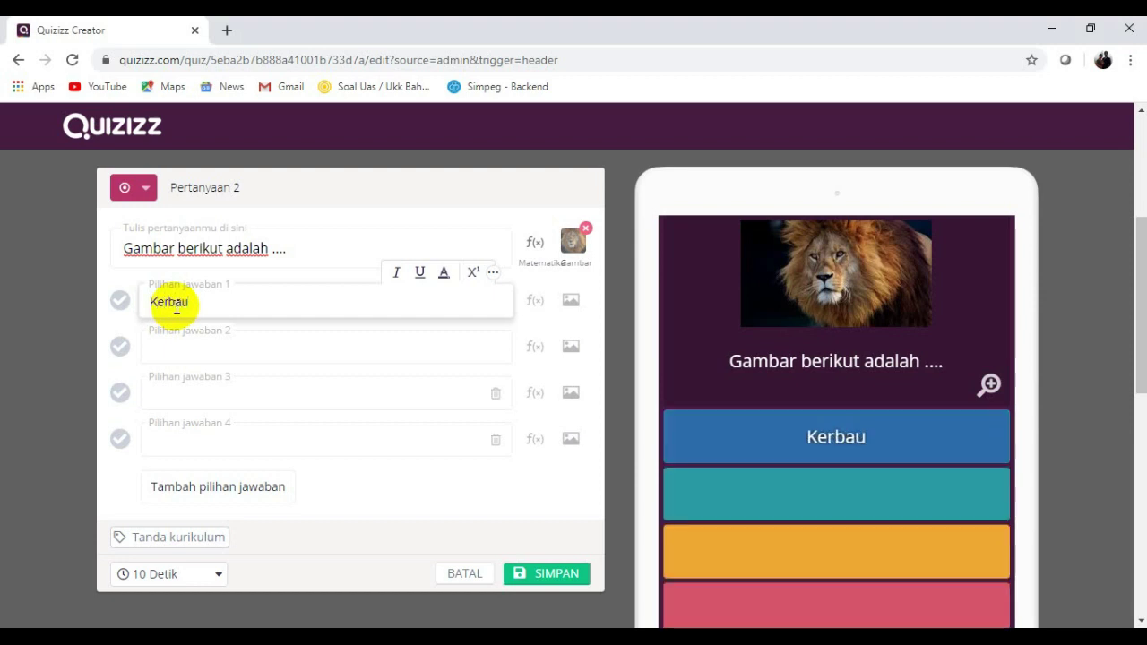
{"action": "left_click", "coordinate": [207, 348]}
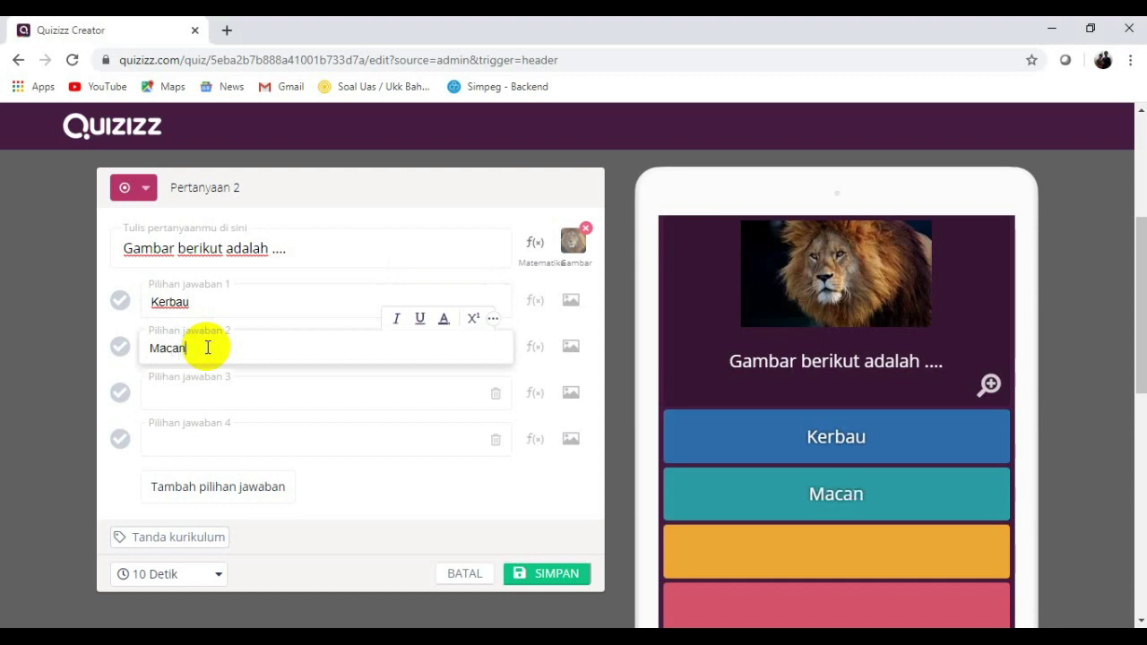
{"action": "left_click", "coordinate": [206, 401]}
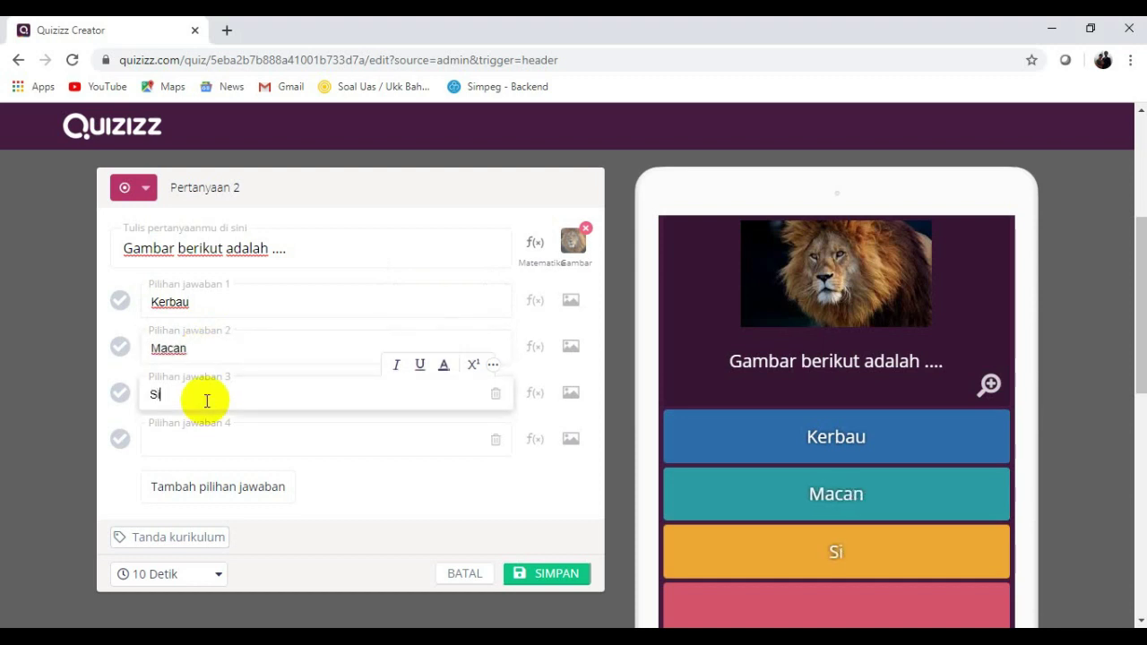
{"action": "left_click", "coordinate": [205, 443]}
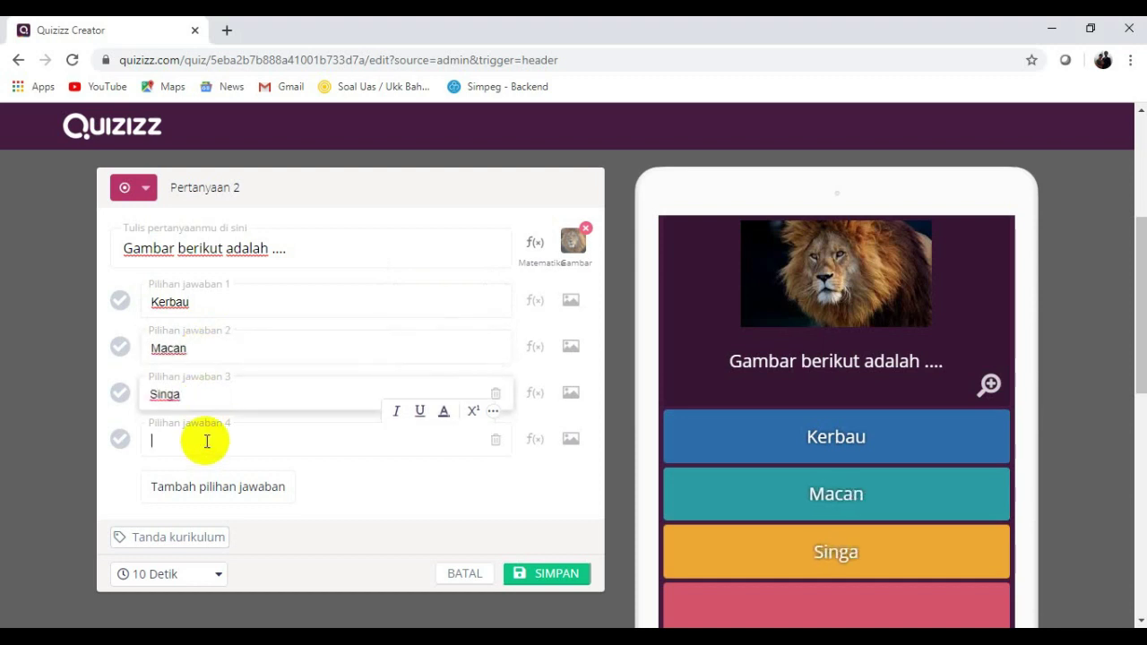
{"action": "type", "text": "Beruang"}
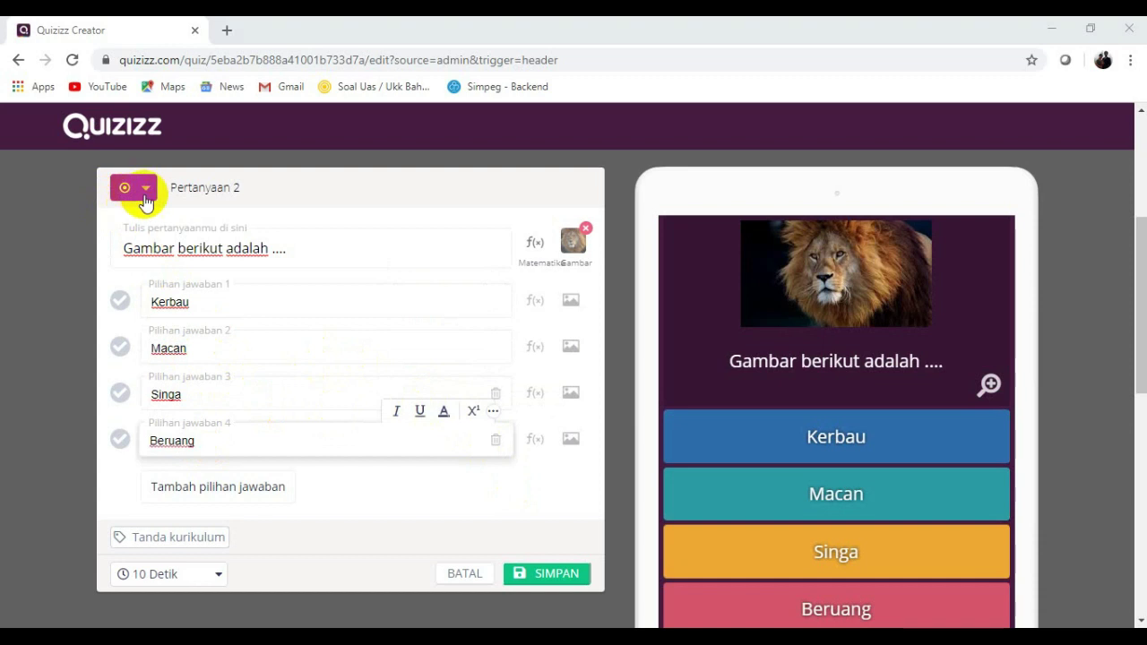
- Mark Singa as the correct answer and save the second question
{"action": "left_click", "coordinate": [121, 395]}
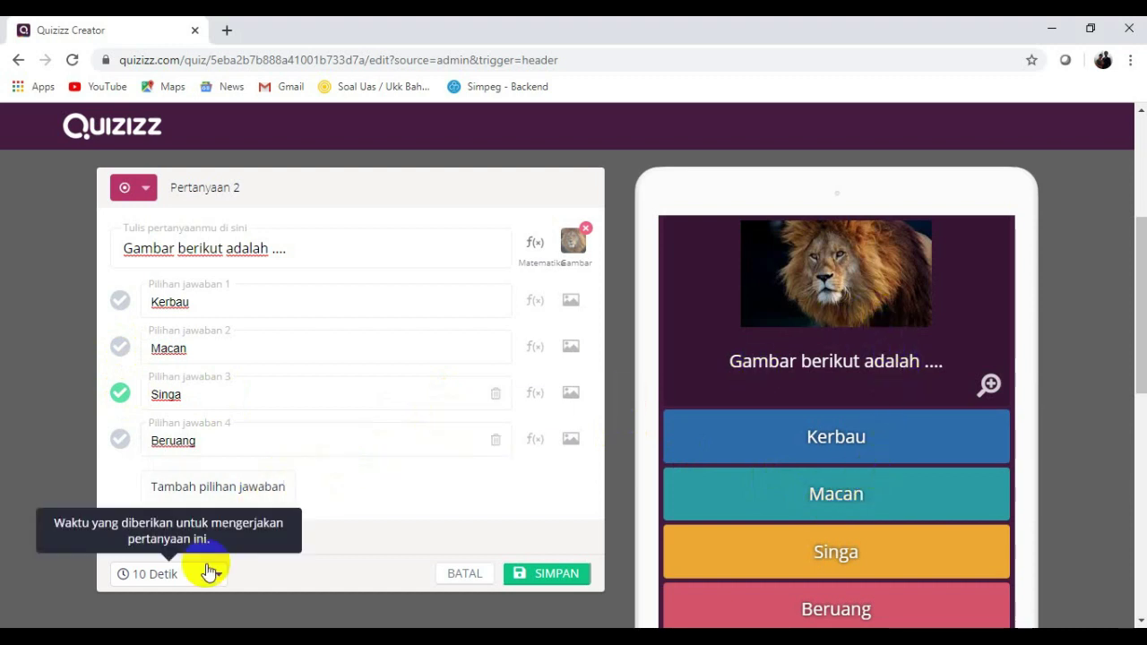
{"action": "left_click", "coordinate": [574, 579]}
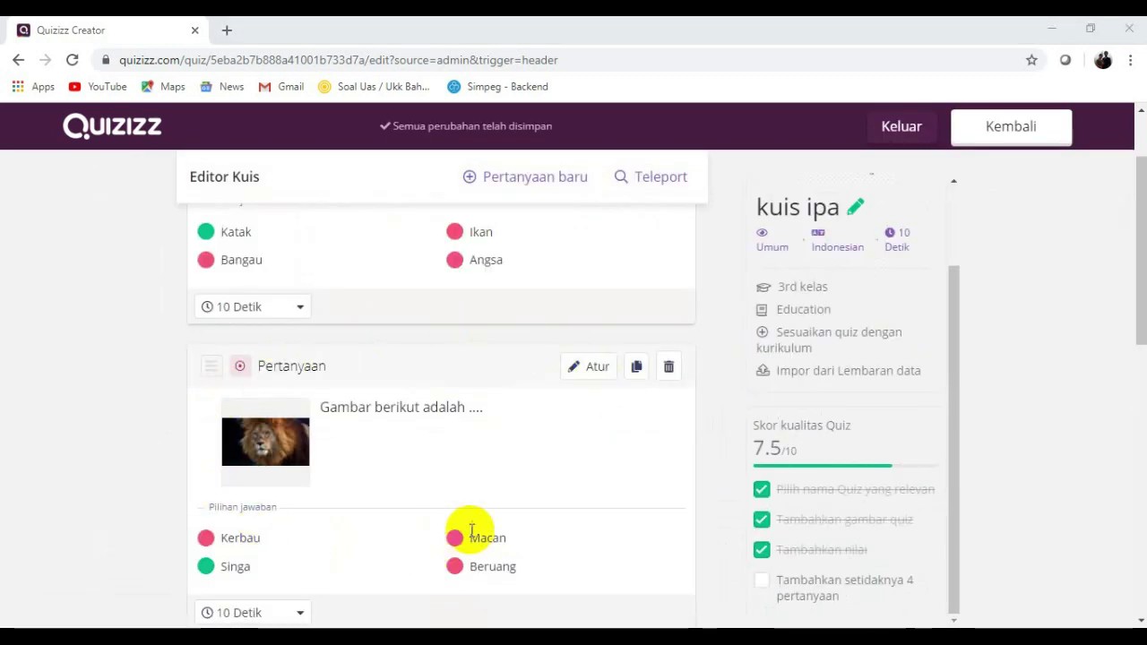
{"action": "left_click", "coordinate": [599, 368]}
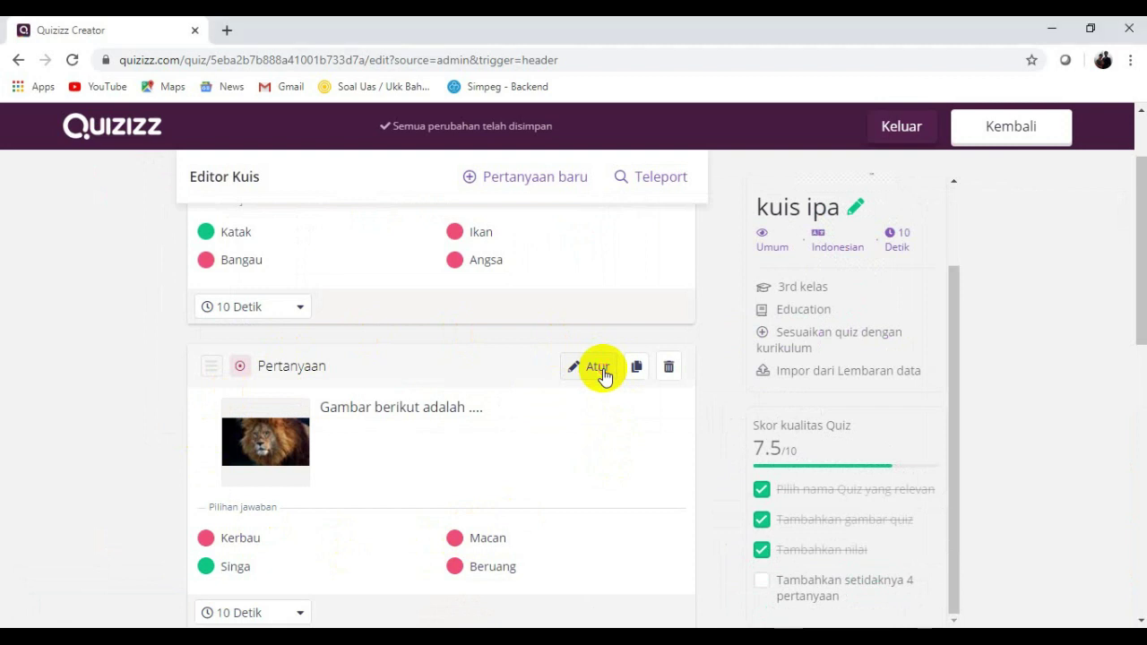
{"action": "left_click", "coordinate": [598, 367]}
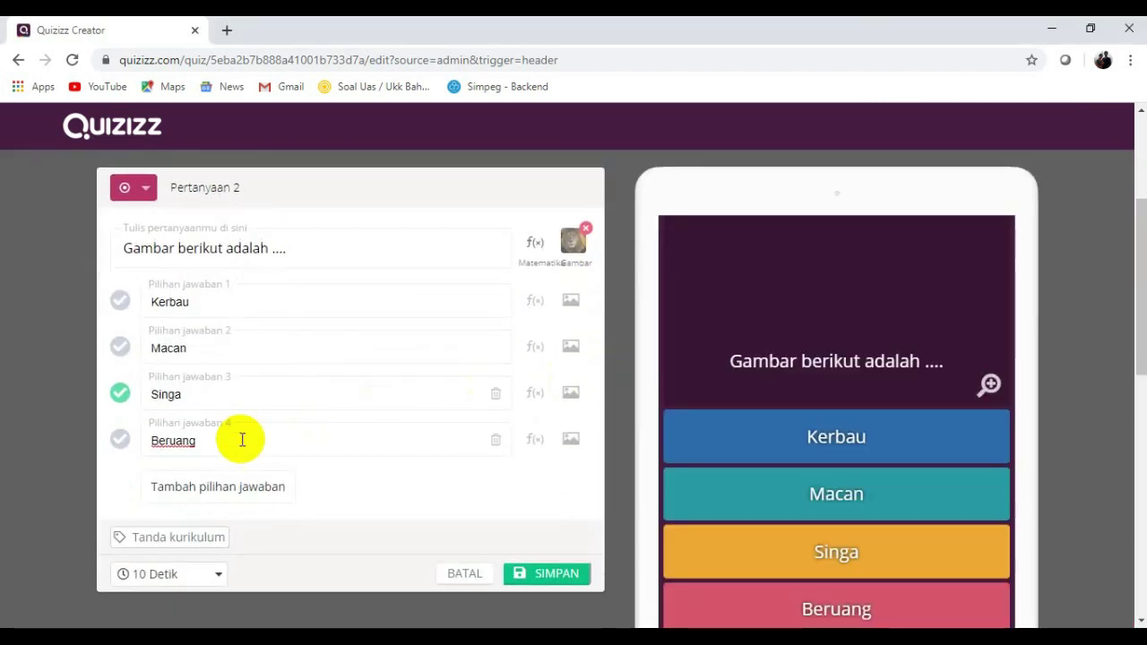
{"action": "left_click", "coordinate": [222, 446]}
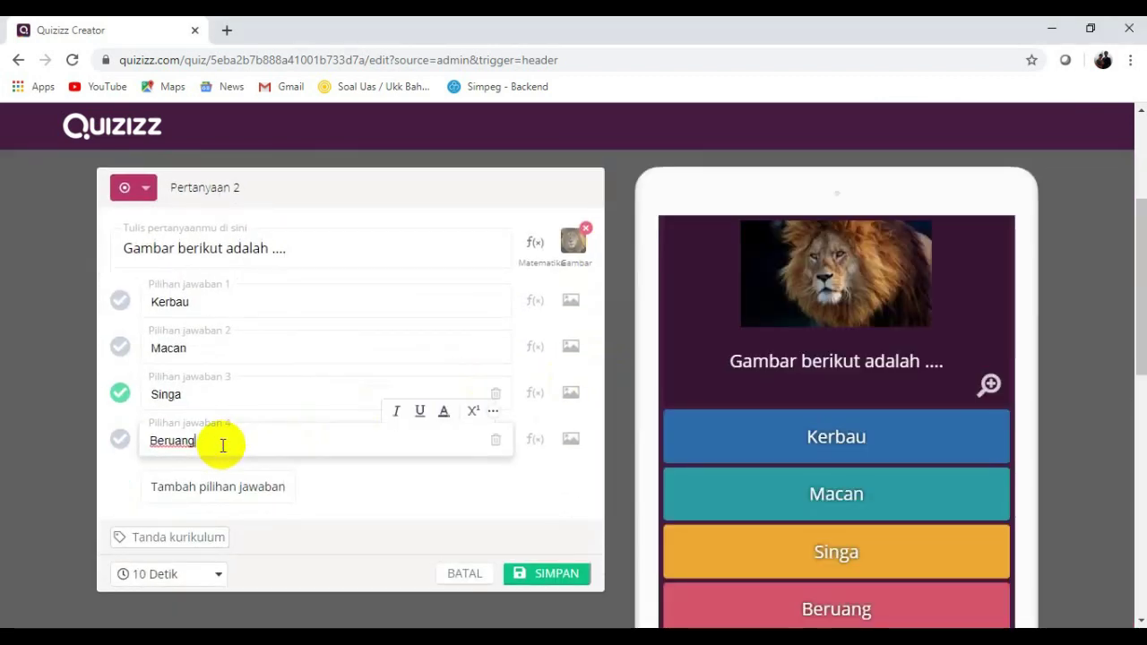
{"action": "left_click", "coordinate": [461, 578]}
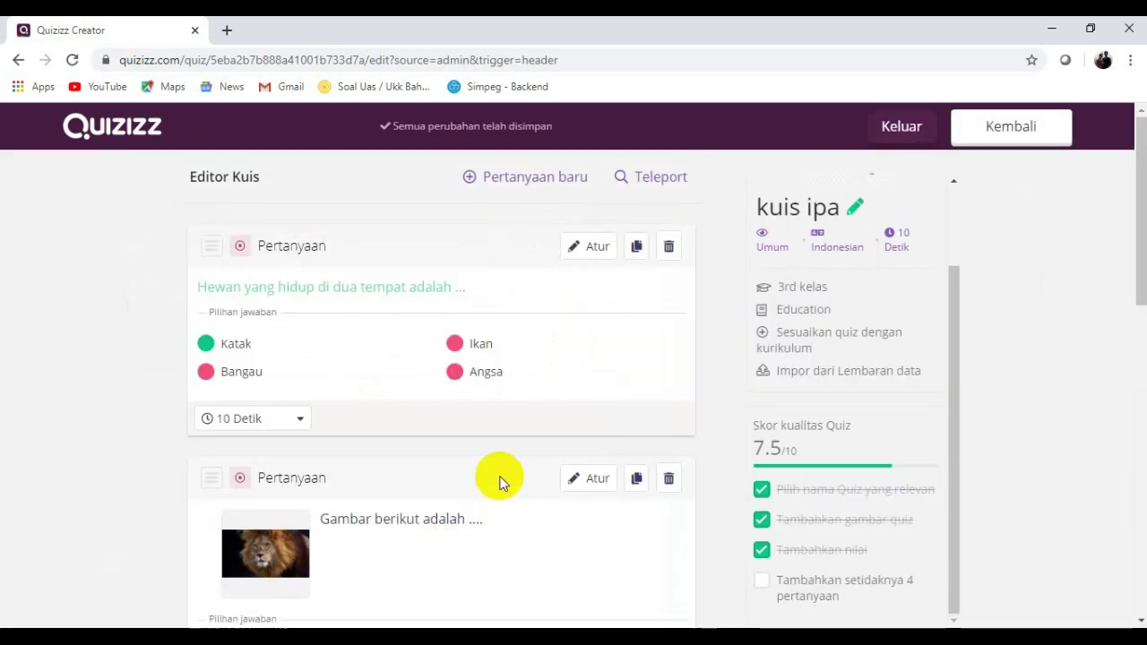
{"action": "left_click", "coordinate": [635, 481]}
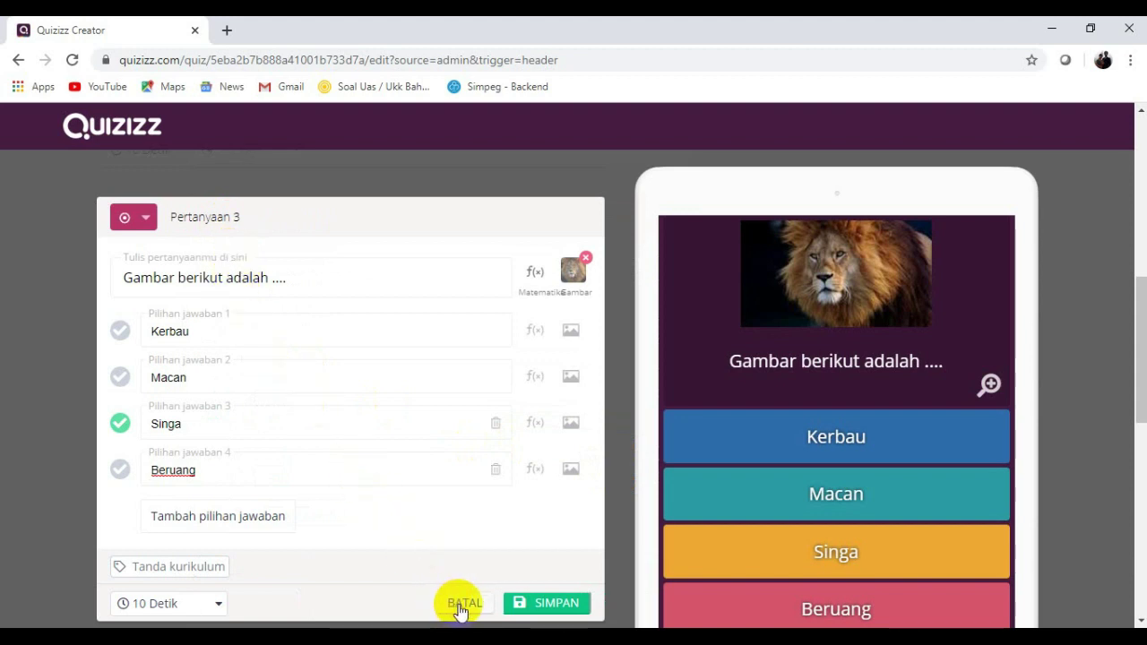
{"action": "left_click", "coordinate": [459, 606]}
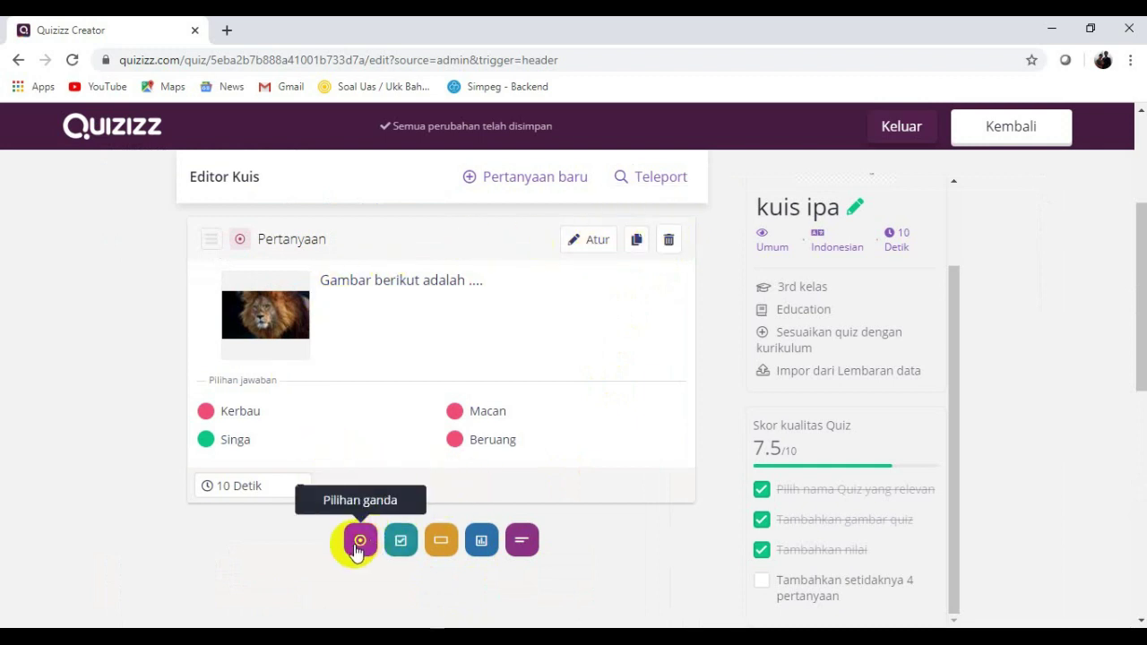
- Add a third multiple-choice question with the text "Binatang pemakan daging adalah ..."
{"action": "left_click", "coordinate": [358, 543]}
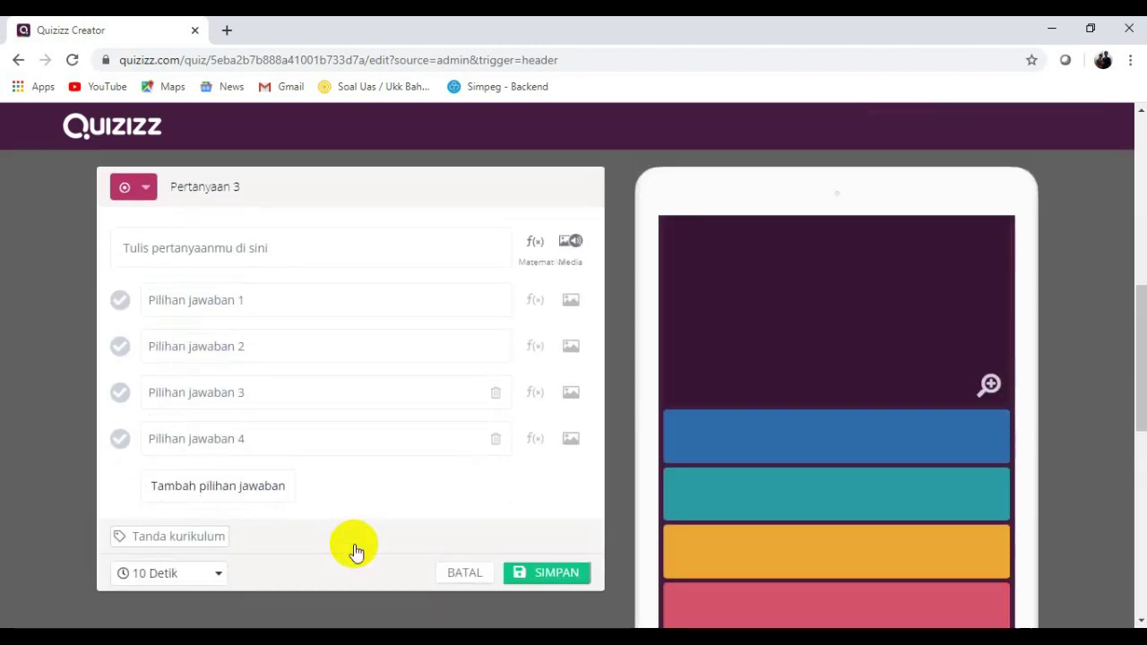
{"action": "left_click", "coordinate": [224, 250]}
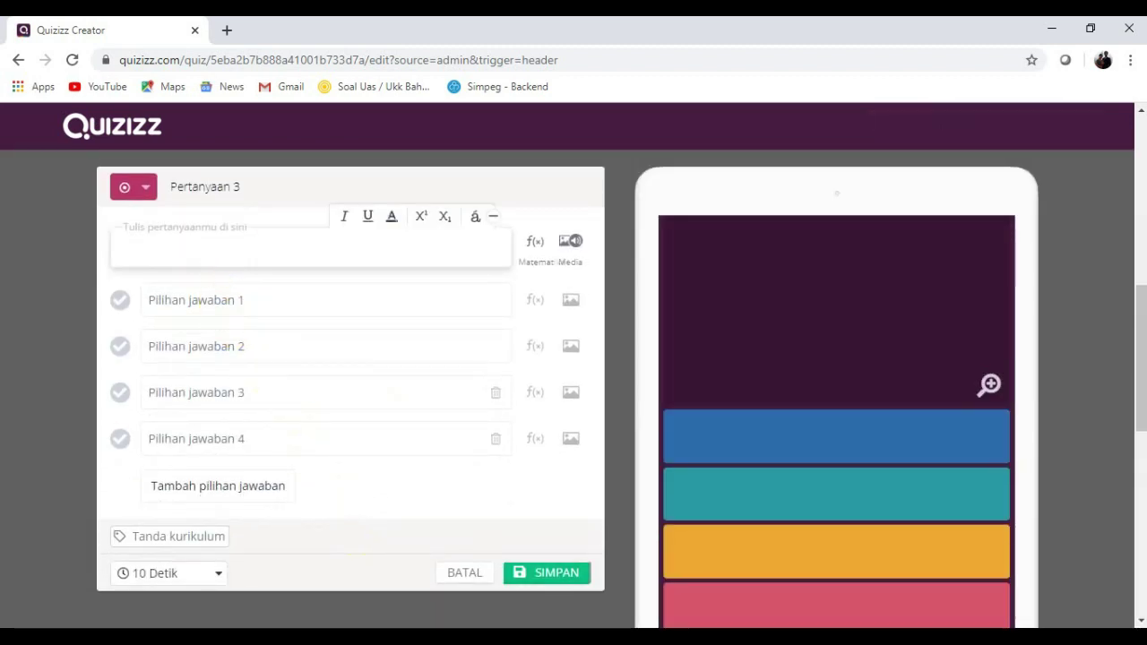
{"action": "key", "text": "ctrl+v"}
{"action": "left_click", "coordinate": [363, 250]}
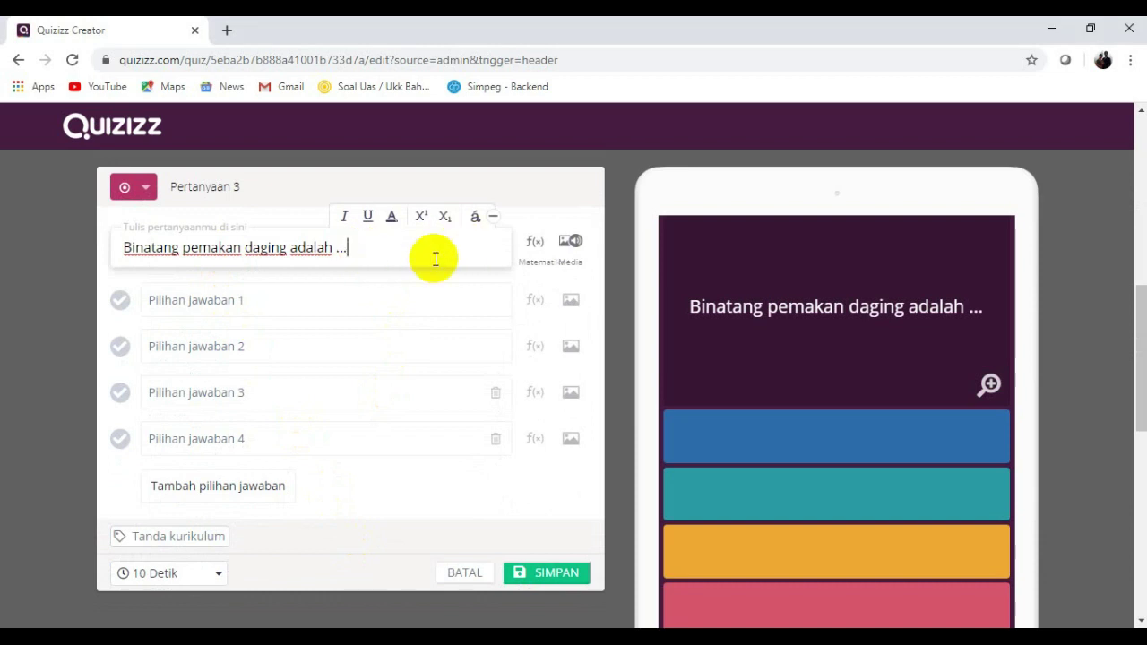
- Upload the image file RUSA from the Downloads folder as the third question's first answer option
{"action": "left_click", "coordinate": [286, 300]}
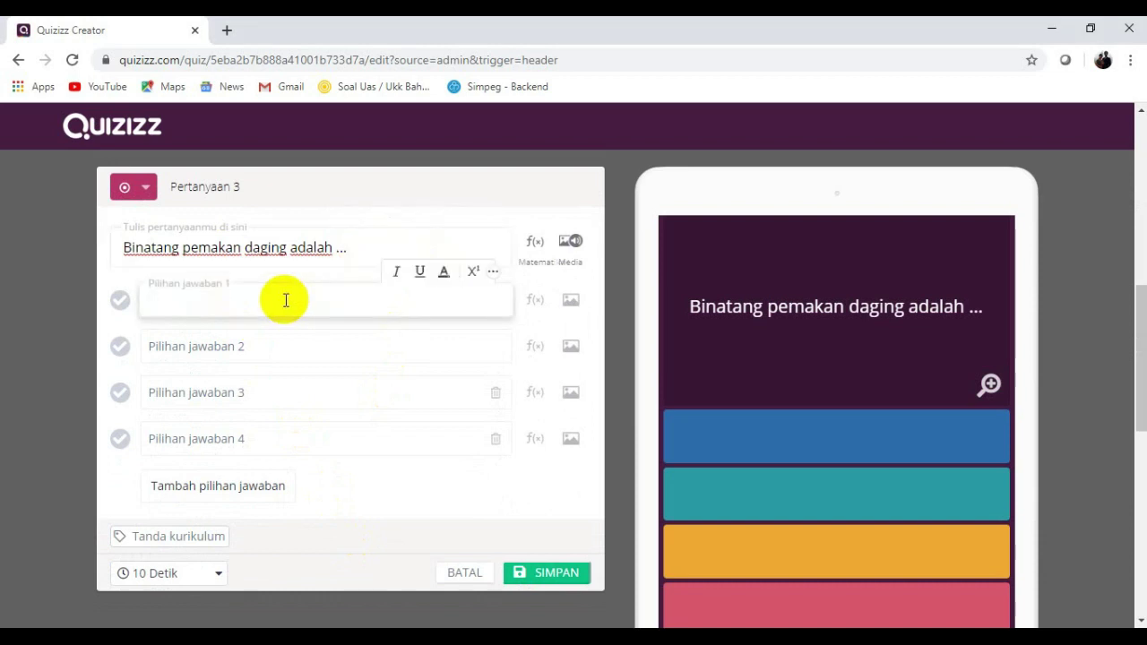
{"action": "left_click", "coordinate": [569, 303]}
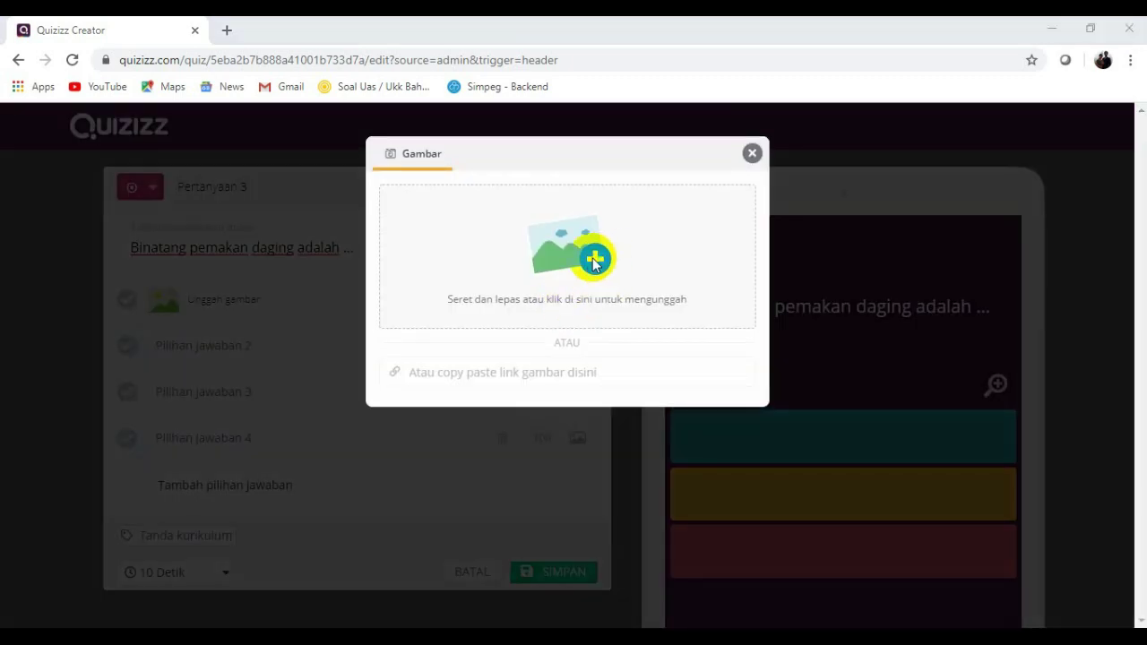
{"action": "left_click", "coordinate": [594, 259]}
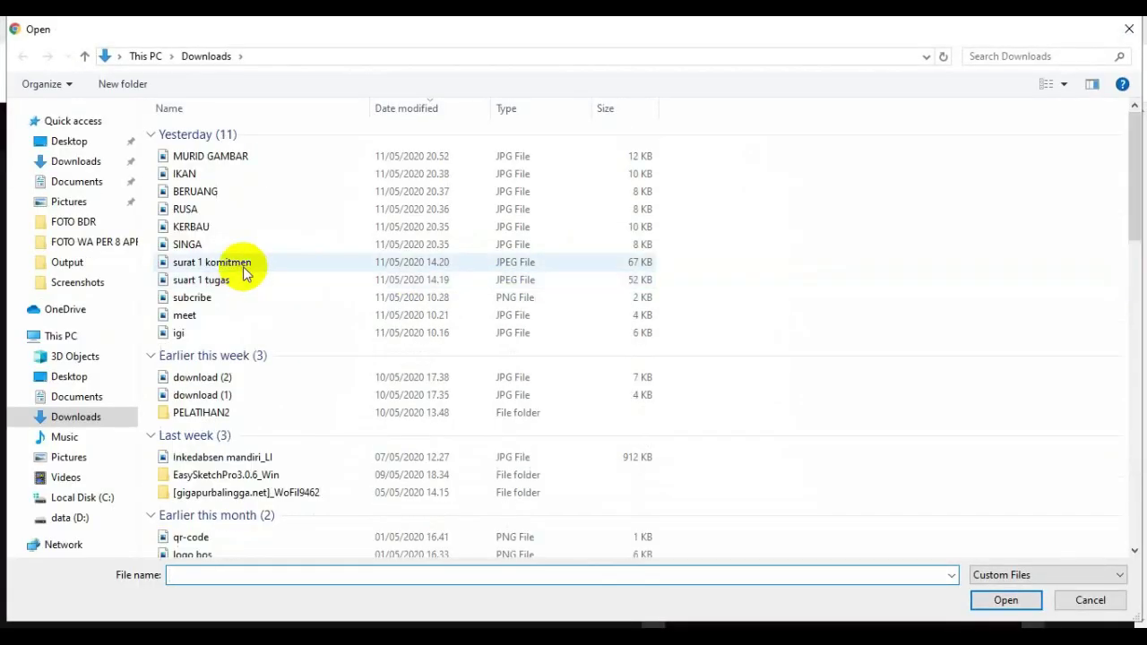
{"action": "left_click", "coordinate": [189, 215]}
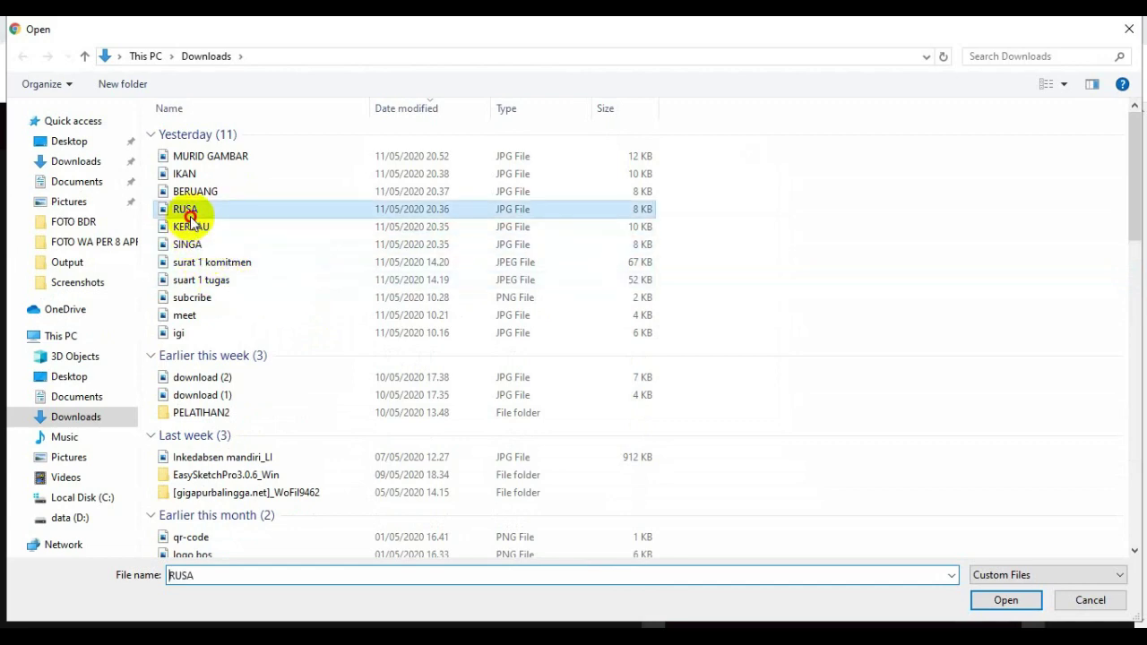
{"action": "left_click", "coordinate": [1005, 601]}
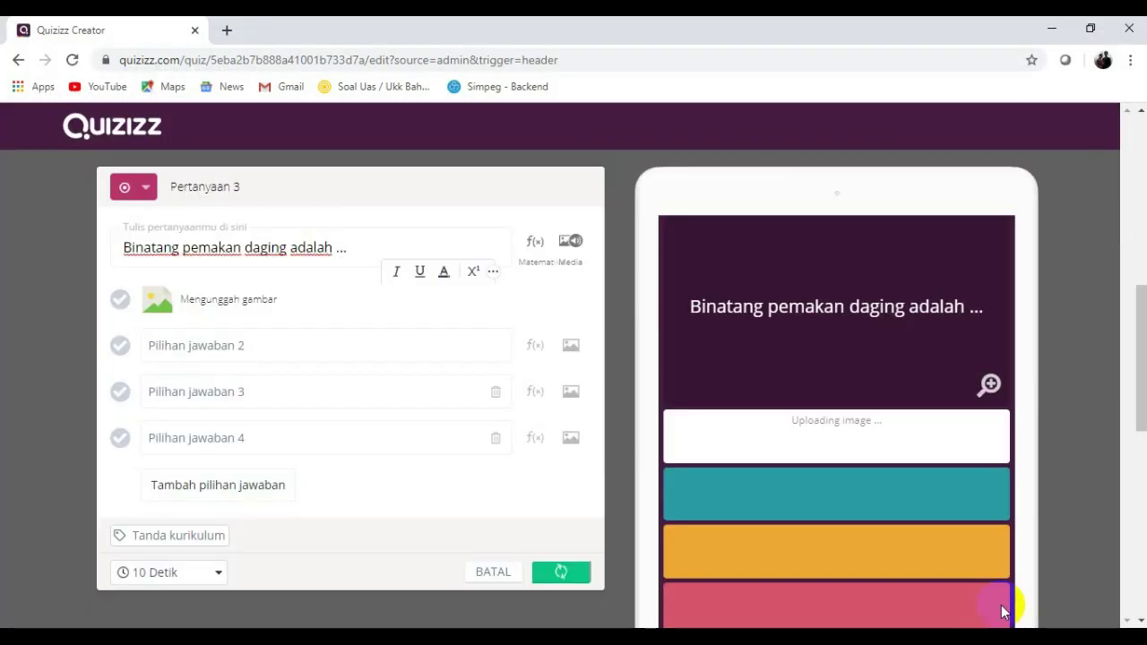
- Upload the image file KERBAU from the Downloads folder as the third question's second answer option
{"action": "left_click", "coordinate": [570, 346]}
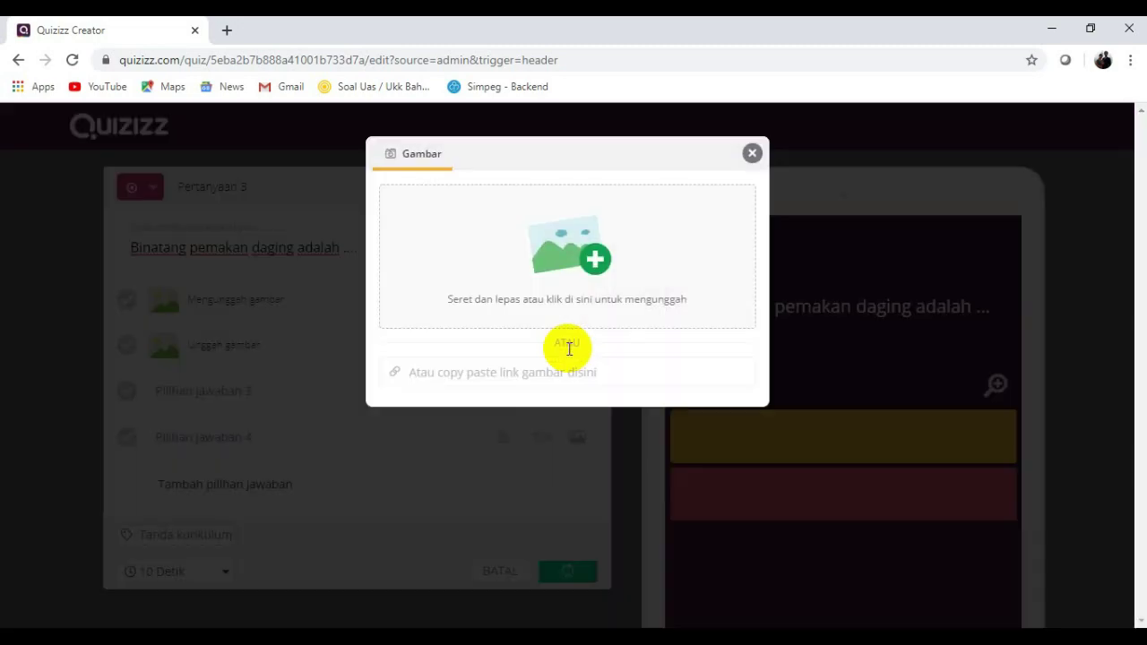
{"action": "left_click", "coordinate": [568, 265]}
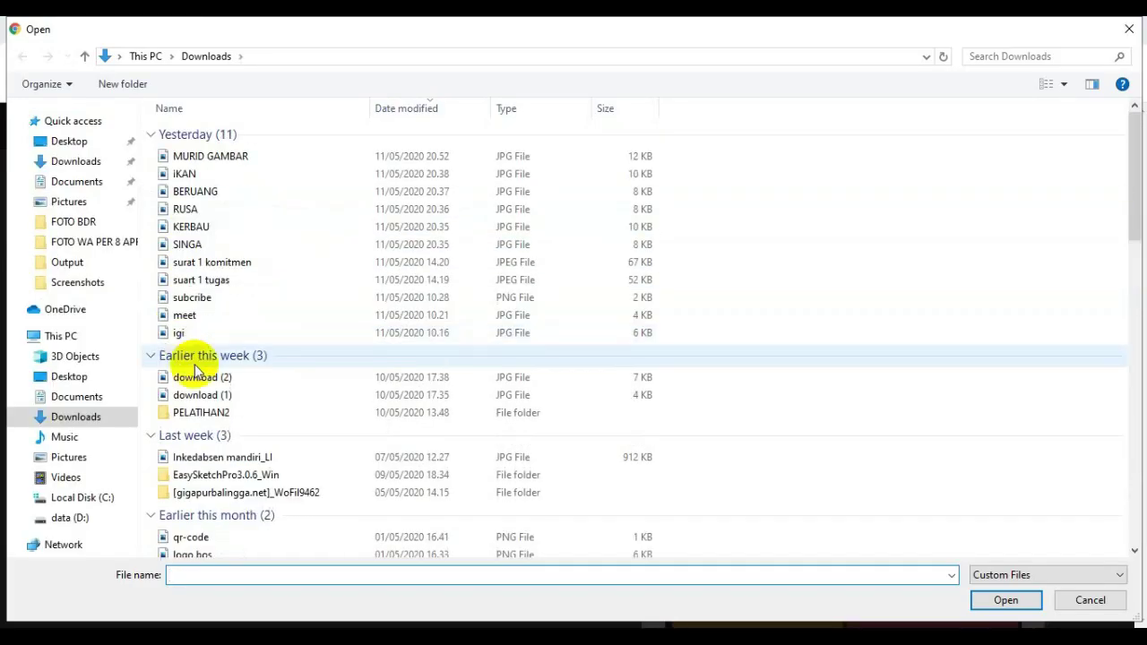
{"action": "left_click", "coordinate": [213, 234]}
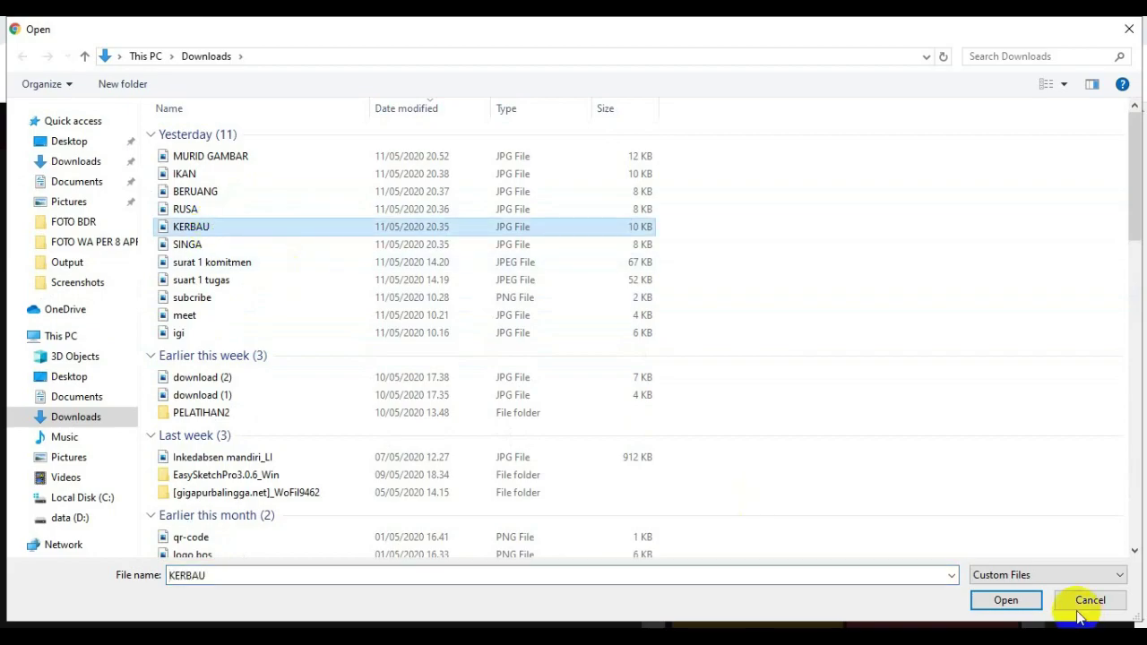
{"action": "left_click", "coordinate": [1013, 598]}
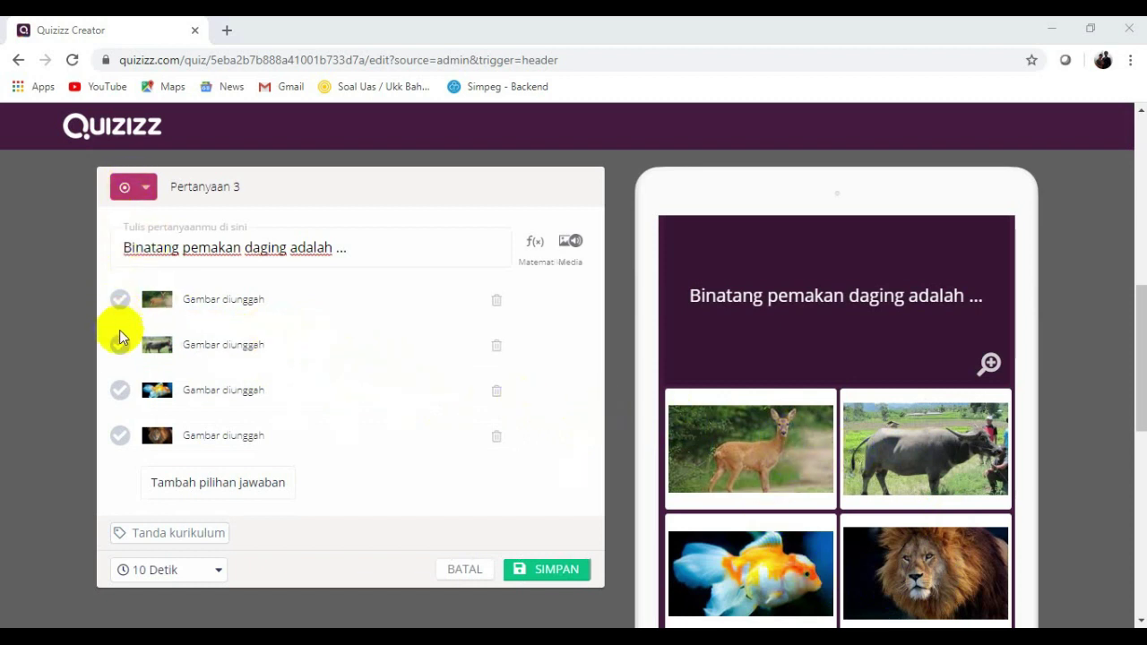
- Mark the lion picture, the fourth option, as the correct answer and save the third question
{"action": "left_click", "coordinate": [122, 438]}
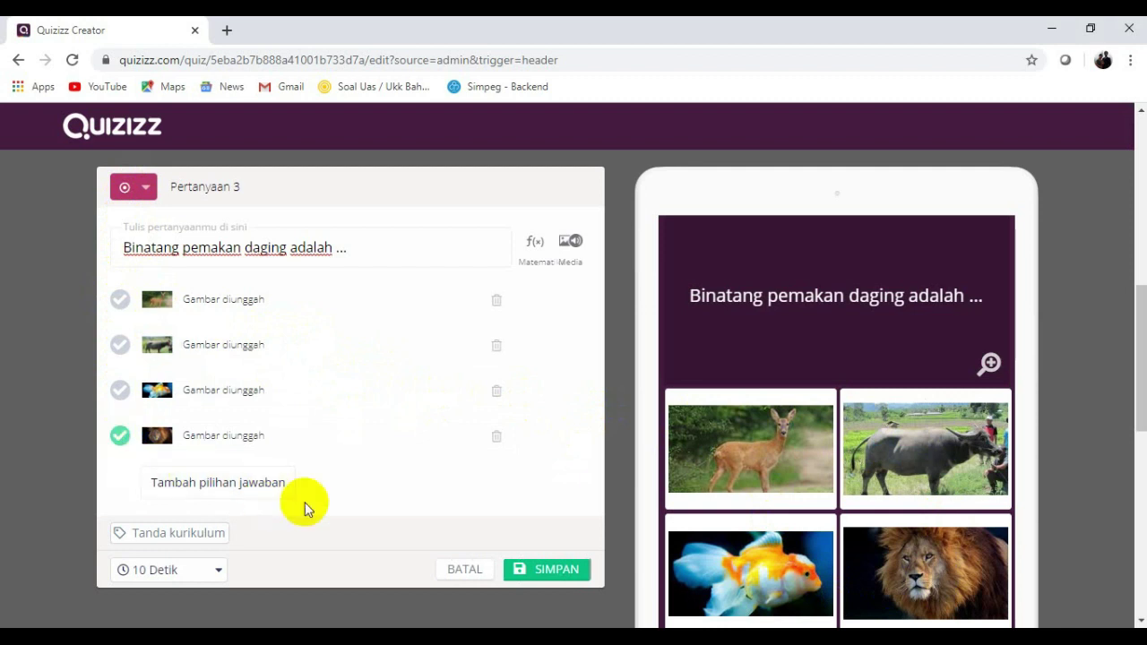
{"action": "left_click", "coordinate": [546, 570]}
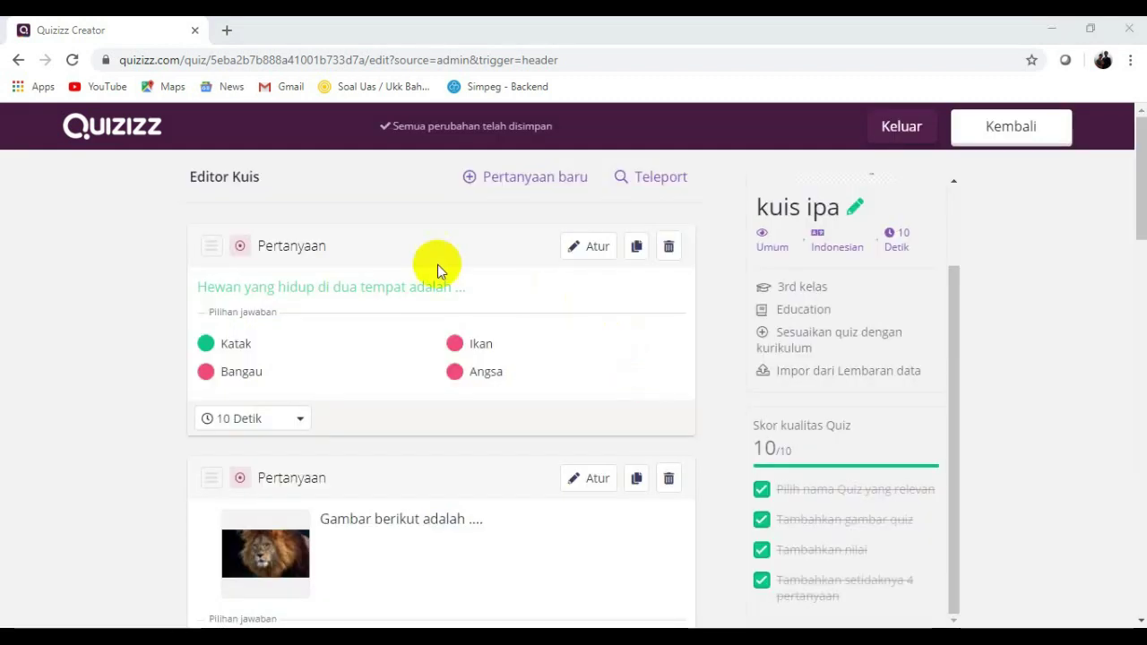
- Review all questions of the quiz in the editor, checking their texts, pictures, answer options and marked correct answers
{"action": "scroll", "coordinate": [296, 417], "scroll_direction": "down", "scroll_amount": 1}
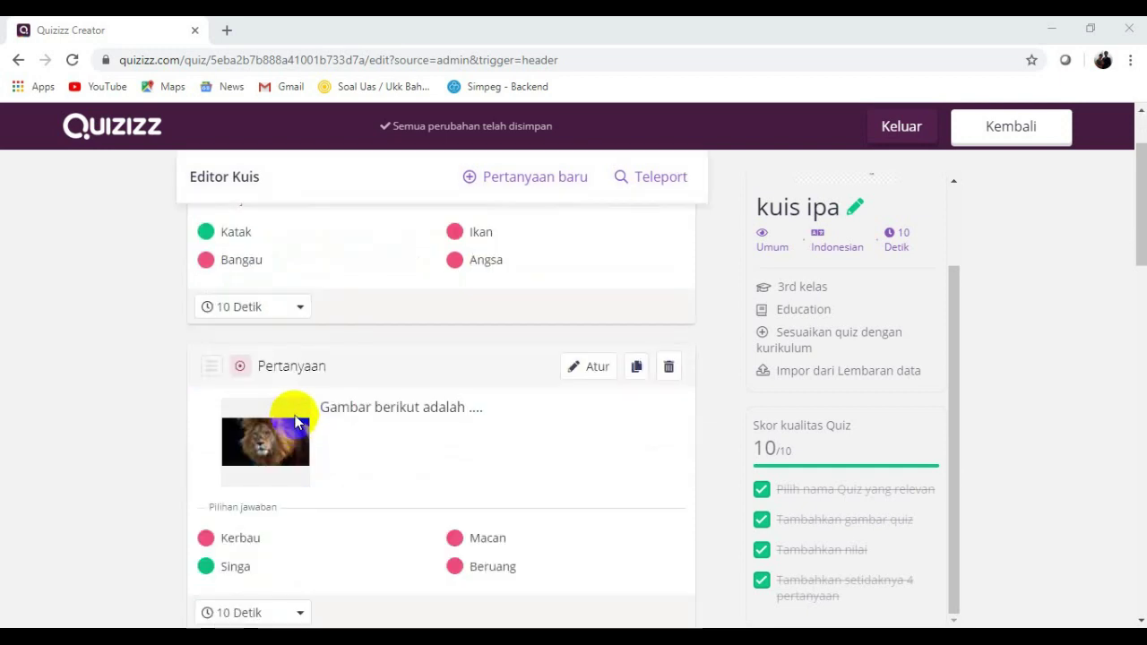
{"action": "scroll", "coordinate": [300, 381], "scroll_direction": "down", "scroll_amount": 2}
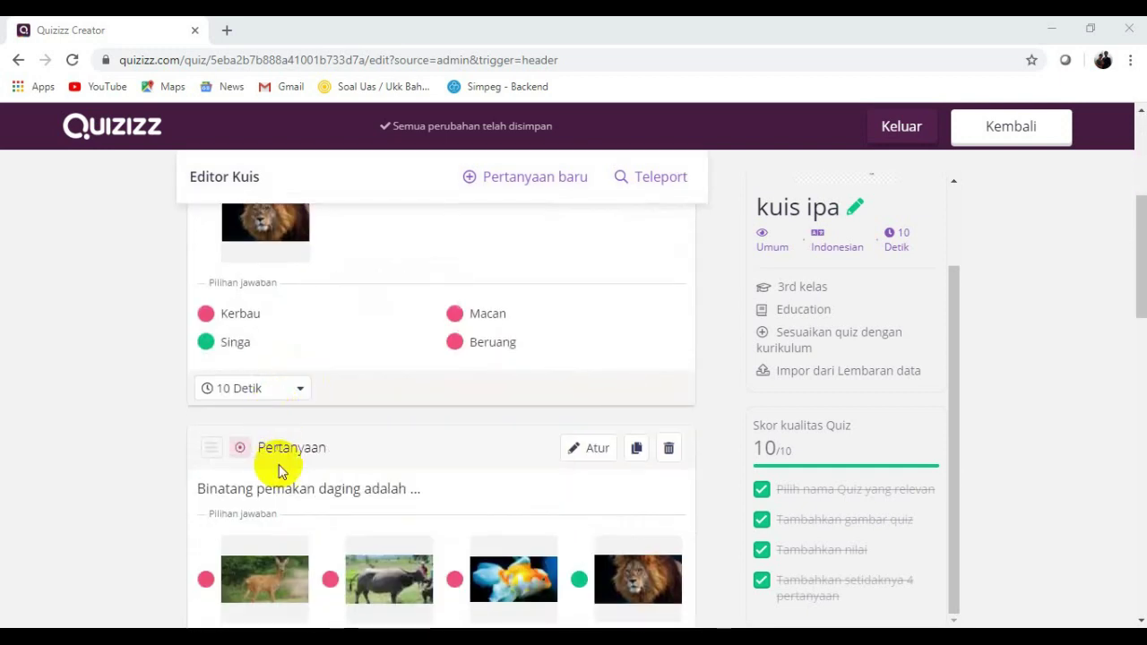
{"action": "scroll", "coordinate": [281, 493], "scroll_direction": "down", "scroll_amount": 1}
{"action": "scroll", "coordinate": [323, 414], "scroll_direction": "down", "scroll_amount": 2}
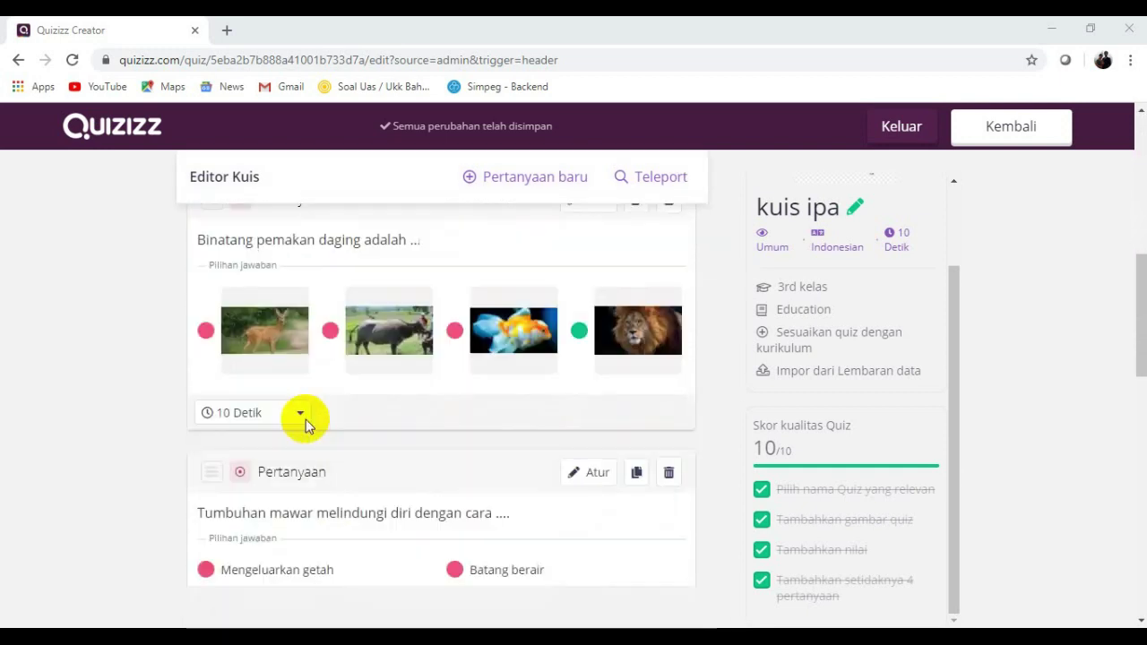
{"action": "scroll", "coordinate": [345, 427], "scroll_direction": "down", "scroll_amount": 1}
{"action": "scroll", "coordinate": [348, 425], "scroll_direction": "down", "scroll_amount": 1}
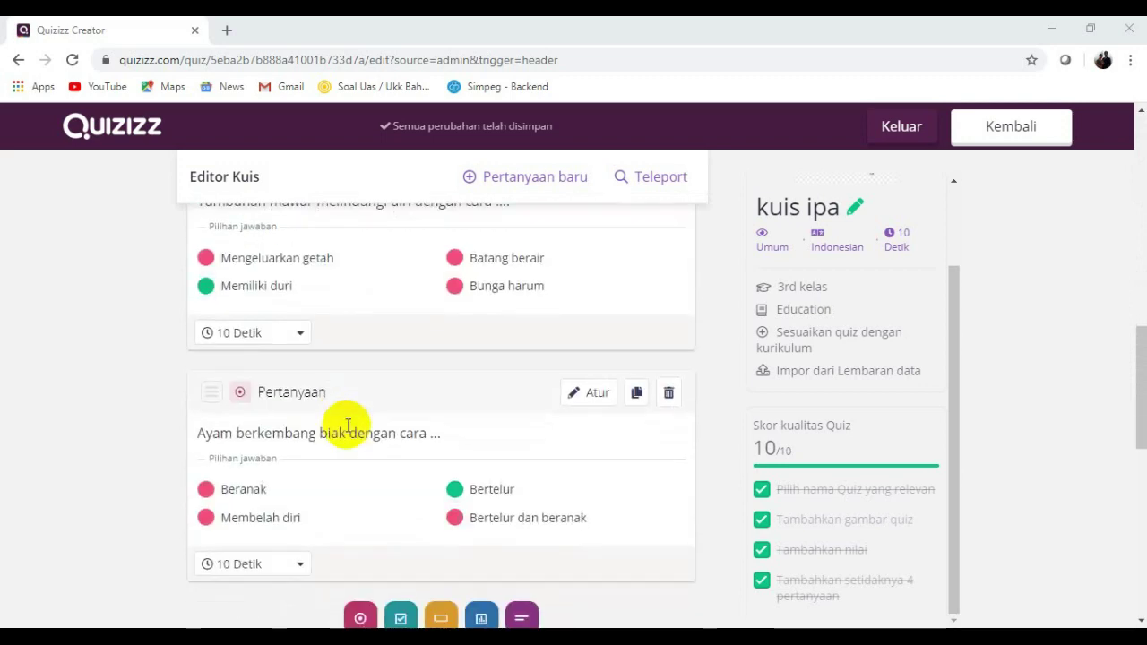
{"action": "scroll", "coordinate": [384, 435], "scroll_direction": "down", "scroll_amount": 1}
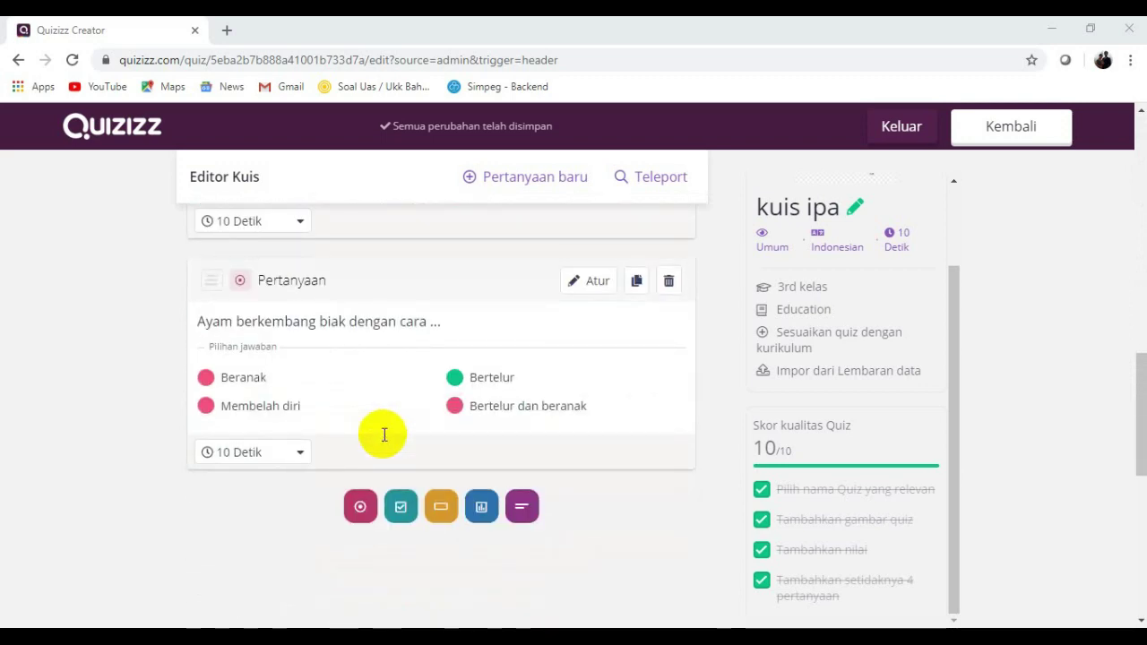
{"action": "scroll", "coordinate": [385, 435], "scroll_direction": "up", "scroll_amount": 5}
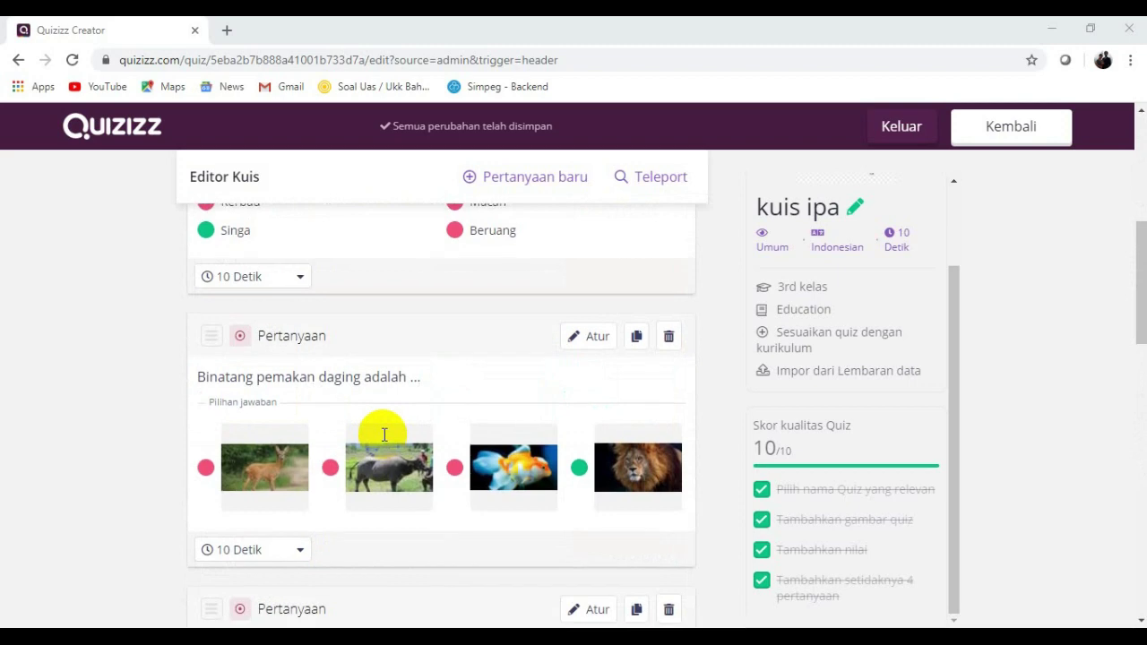
{"action": "scroll", "coordinate": [385, 434], "scroll_direction": "up", "scroll_amount": 1}
{"action": "scroll", "coordinate": [384, 435], "scroll_direction": "down", "scroll_amount": 2}
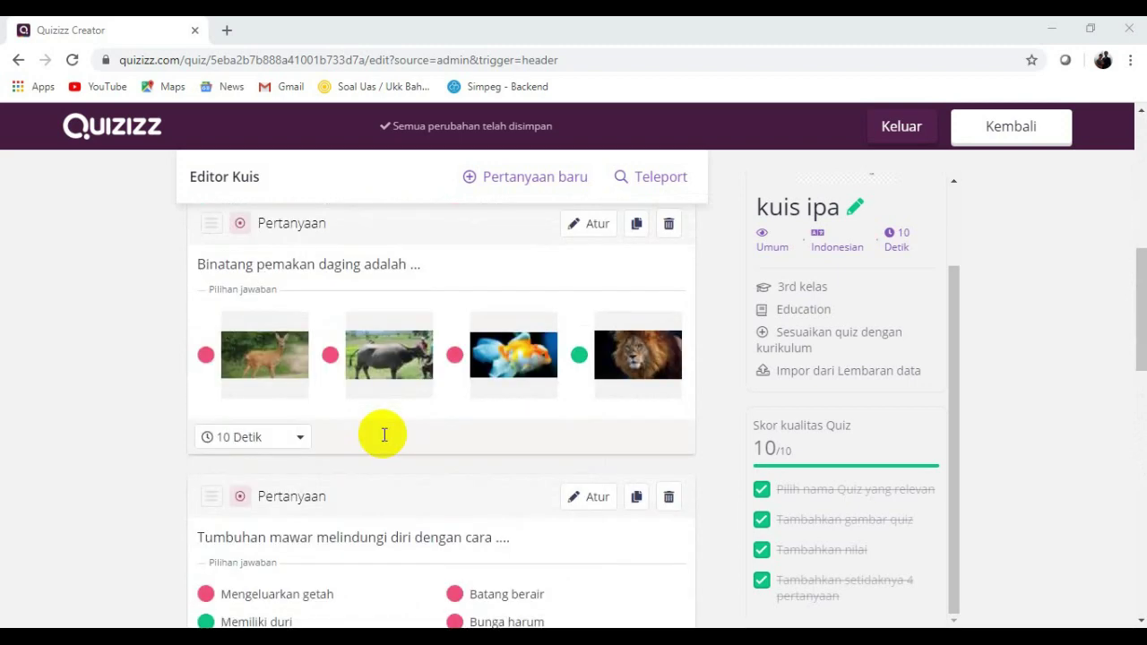
{"action": "scroll", "coordinate": [384, 434], "scroll_direction": "down", "scroll_amount": 2}
{"action": "scroll", "coordinate": [384, 434], "scroll_direction": "down", "scroll_amount": 1}
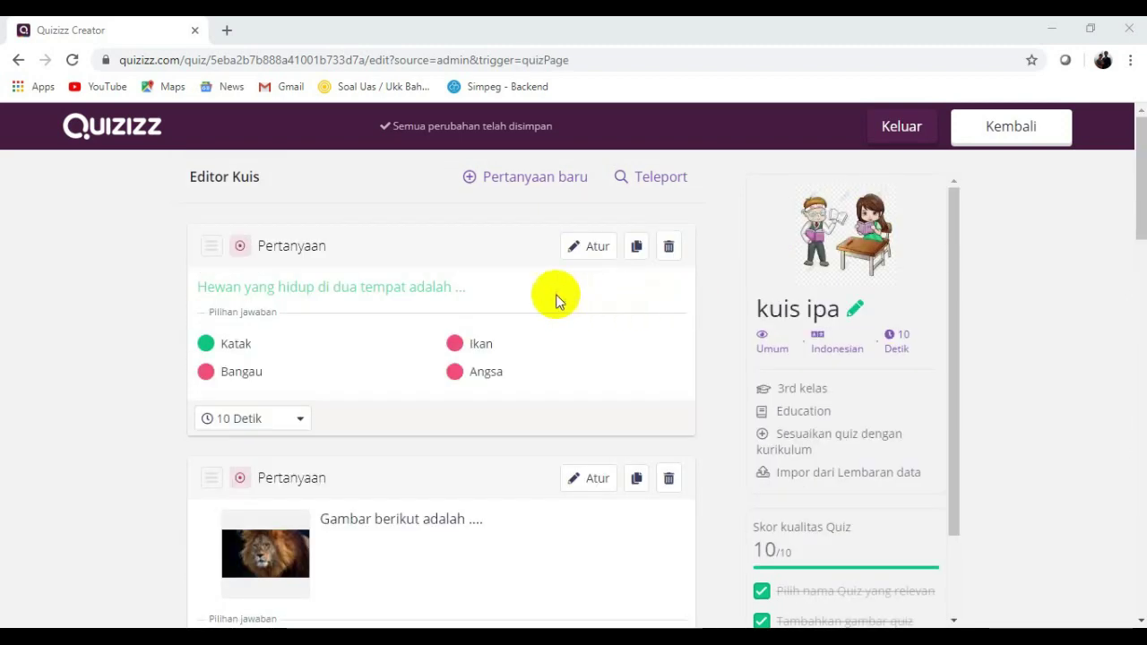
{"action": "scroll", "coordinate": [516, 294], "scroll_direction": "down", "scroll_amount": 5}
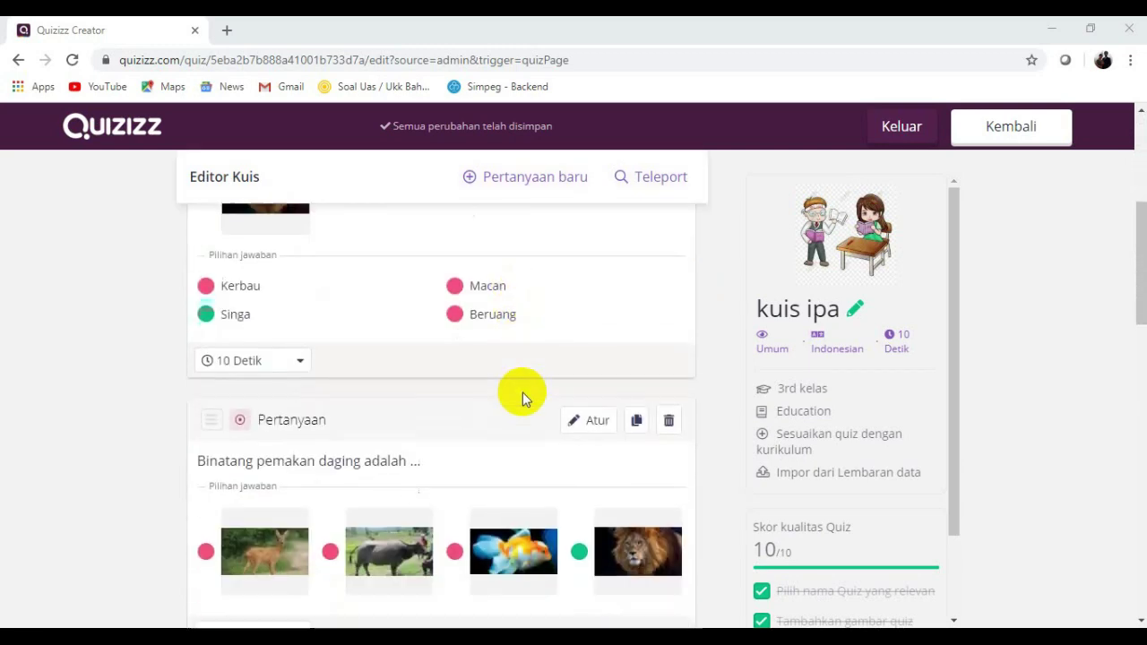
{"action": "scroll", "coordinate": [523, 393], "scroll_direction": "down", "scroll_amount": 4}
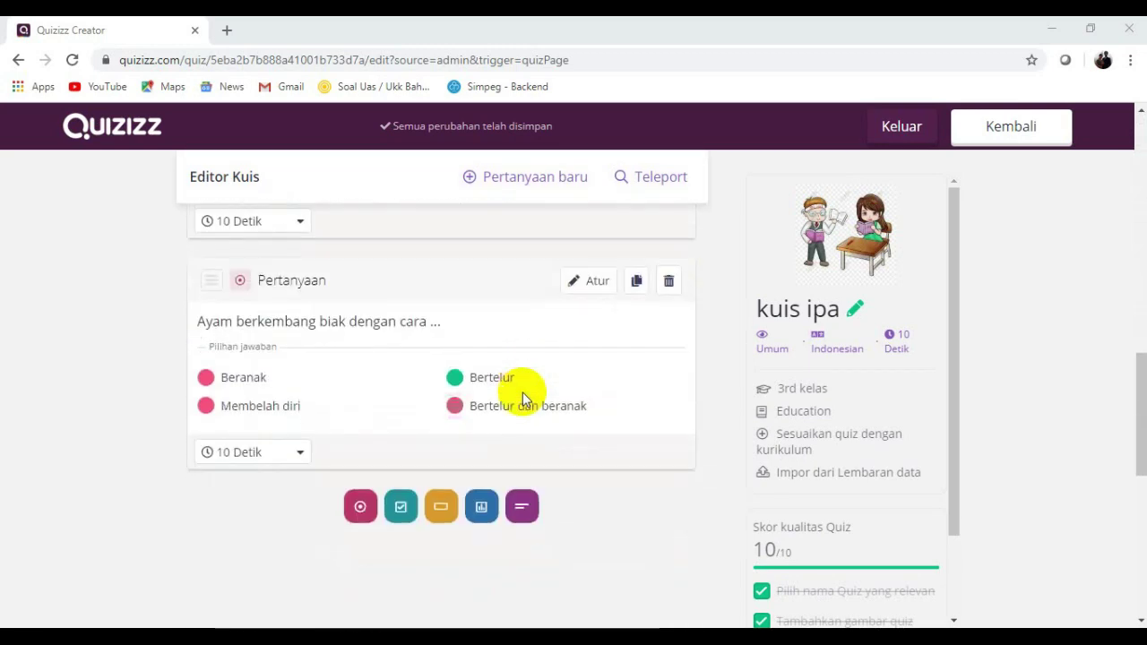
{"action": "scroll", "coordinate": [523, 393], "scroll_direction": "up", "scroll_amount": 1}
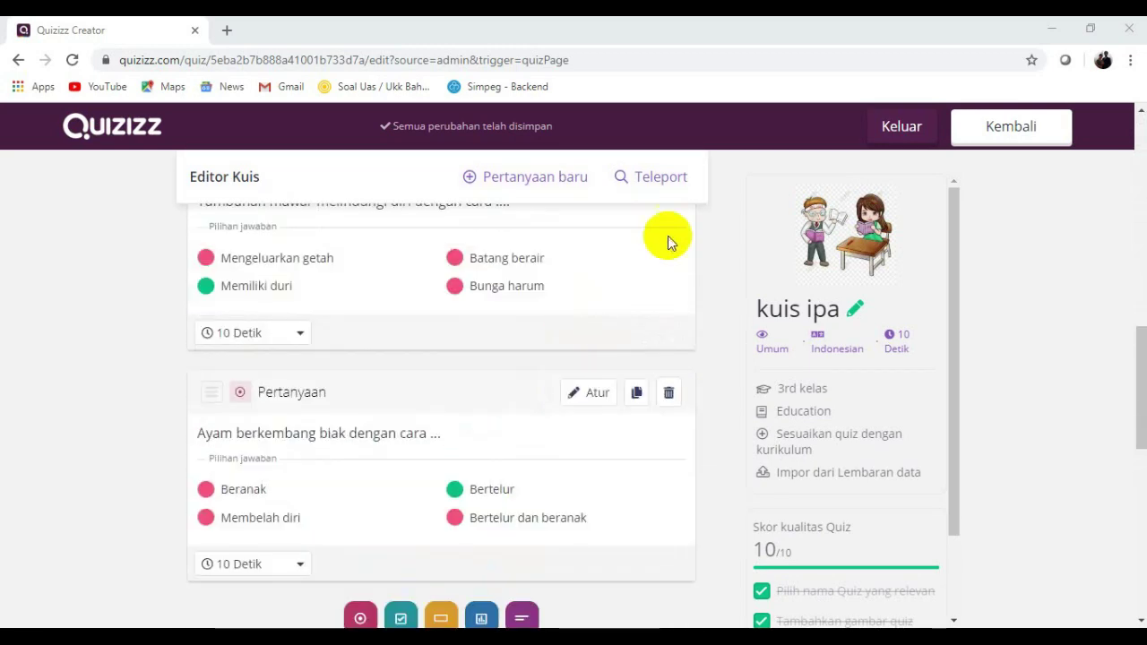
- Leave the quiz editor for the quiz's overview page and open its homework (Jadikan PR) settings
{"action": "left_click", "coordinate": [1008, 131]}
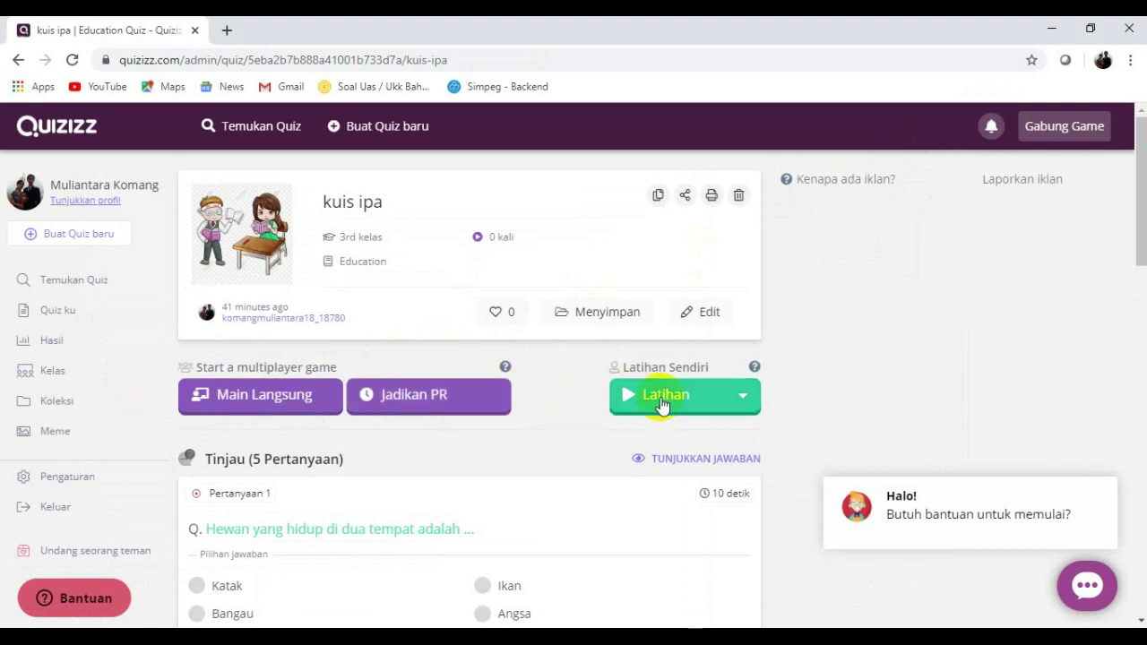
{"action": "left_click", "coordinate": [434, 408]}
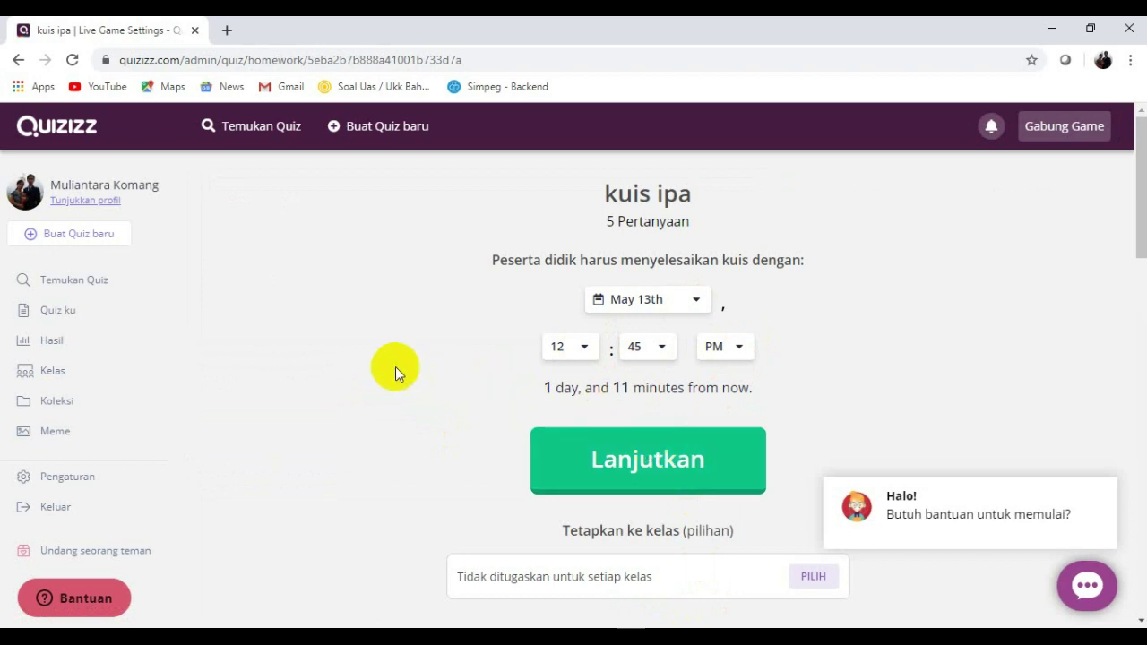
- Go to the list of own quizzes and open the five-question quiz "kuis ipa"
{"action": "left_click", "coordinate": [46, 312]}
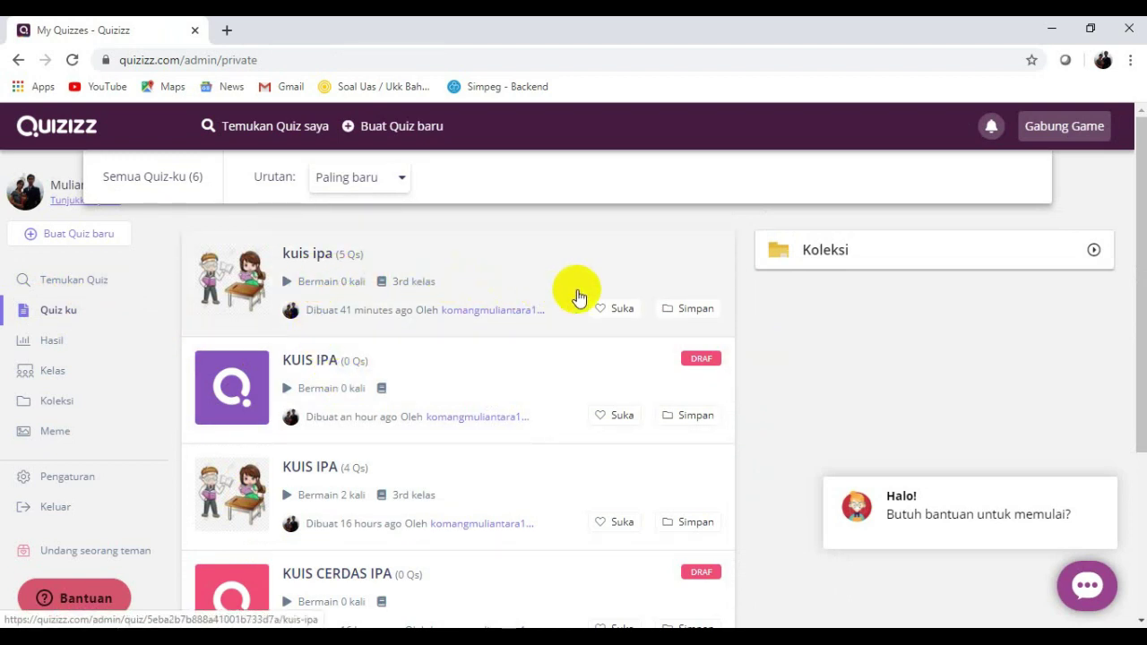
{"action": "left_click", "coordinate": [253, 287]}
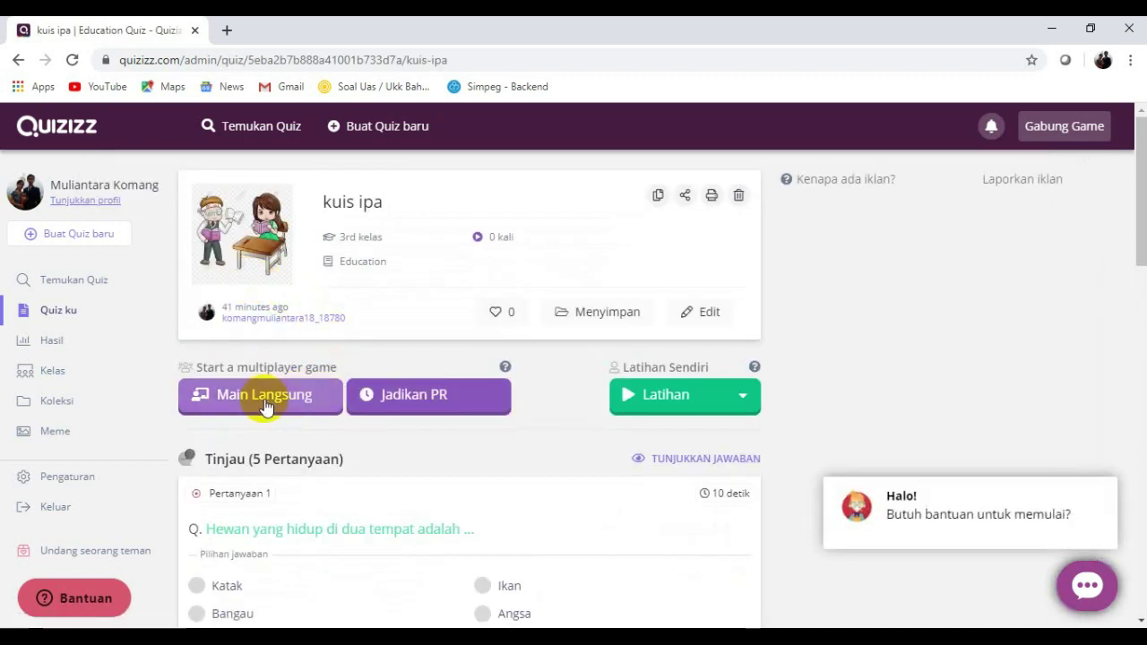
- Look through the questions and answer options of "kuis ipa" on the quiz's overview page
{"action": "scroll", "coordinate": [269, 511], "scroll_direction": "down", "scroll_amount": 3}
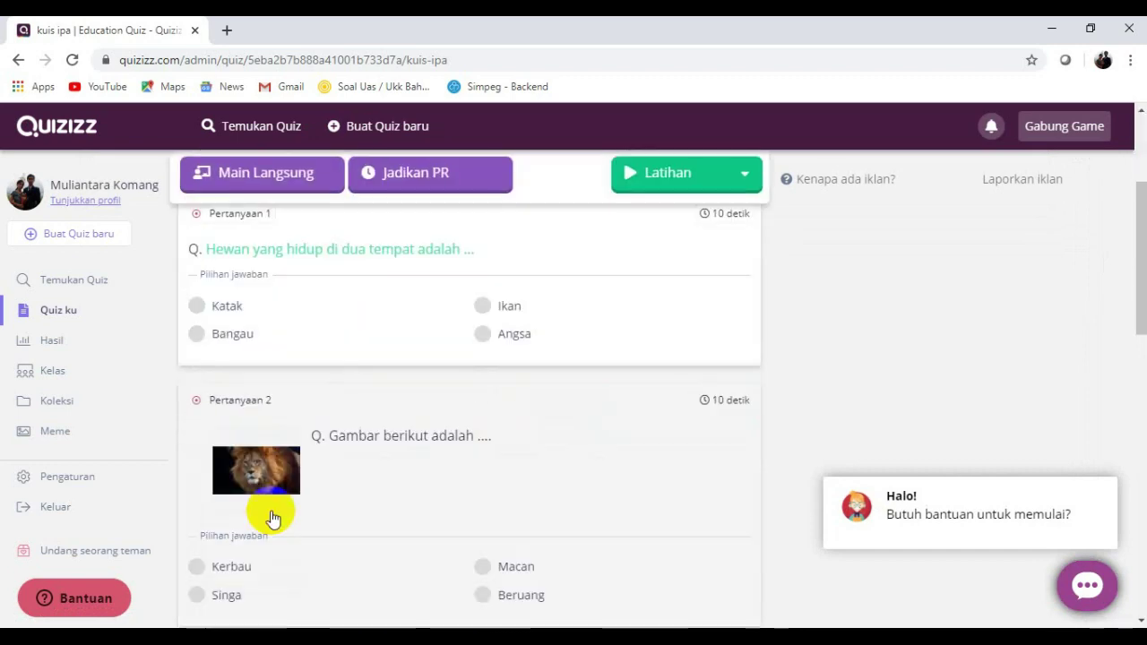
{"action": "scroll", "coordinate": [402, 576], "scroll_direction": "down", "scroll_amount": 3}
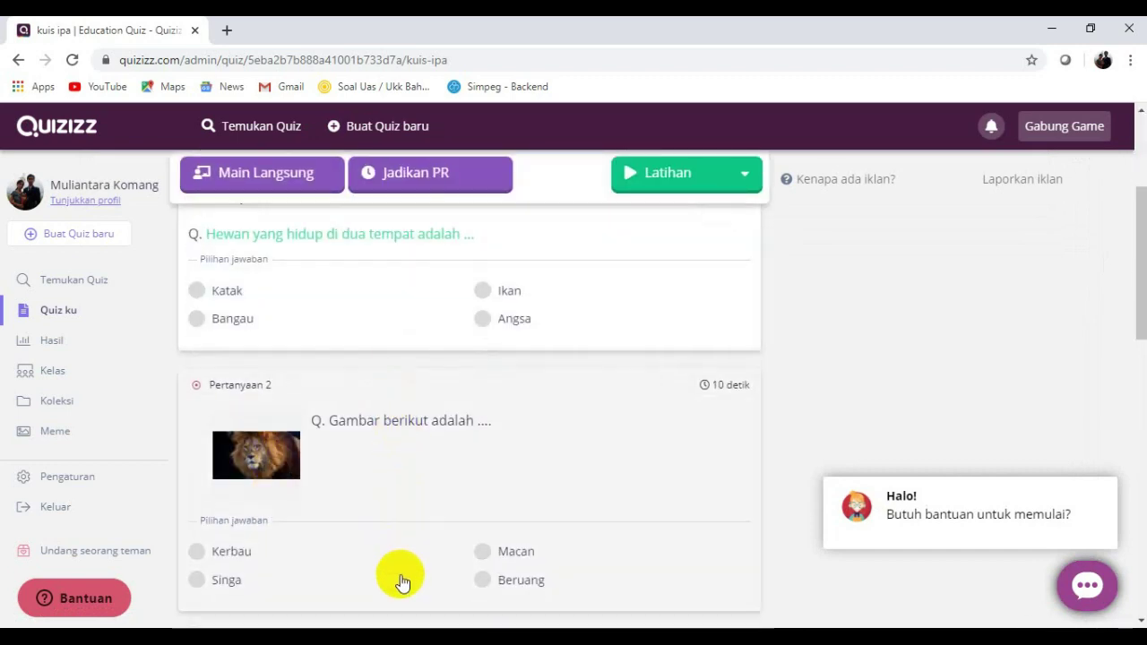
{"action": "scroll", "coordinate": [402, 582], "scroll_direction": "down", "scroll_amount": 1}
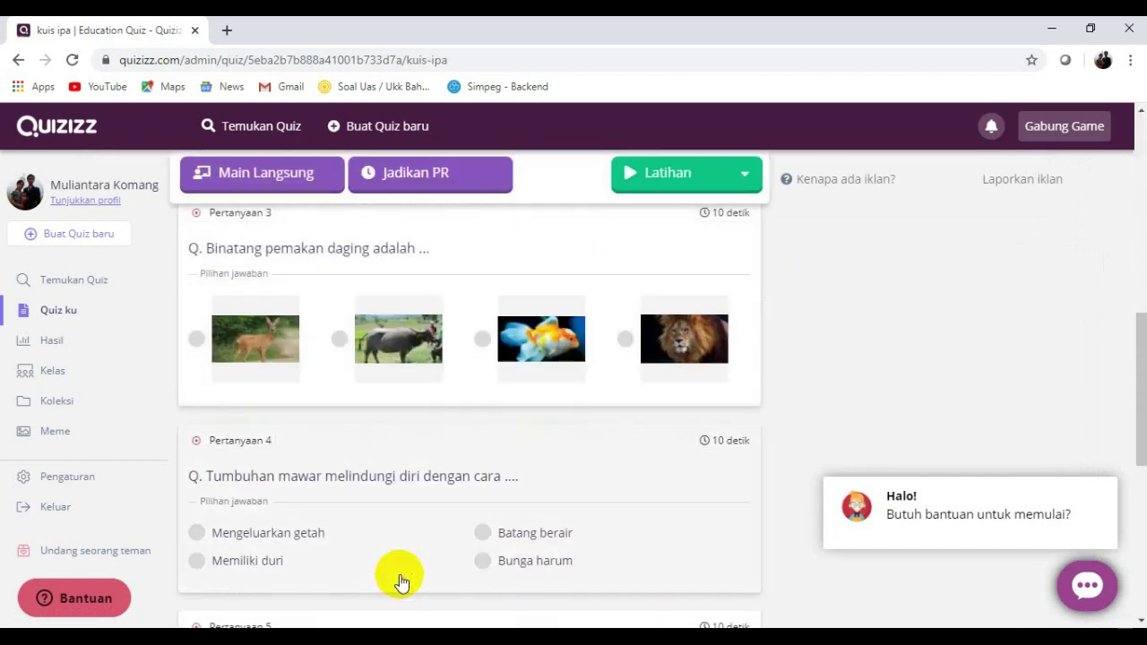
{"action": "scroll", "coordinate": [402, 583], "scroll_direction": "up", "scroll_amount": 3}
{"action": "scroll", "coordinate": [398, 578], "scroll_direction": "up", "scroll_amount": 6}
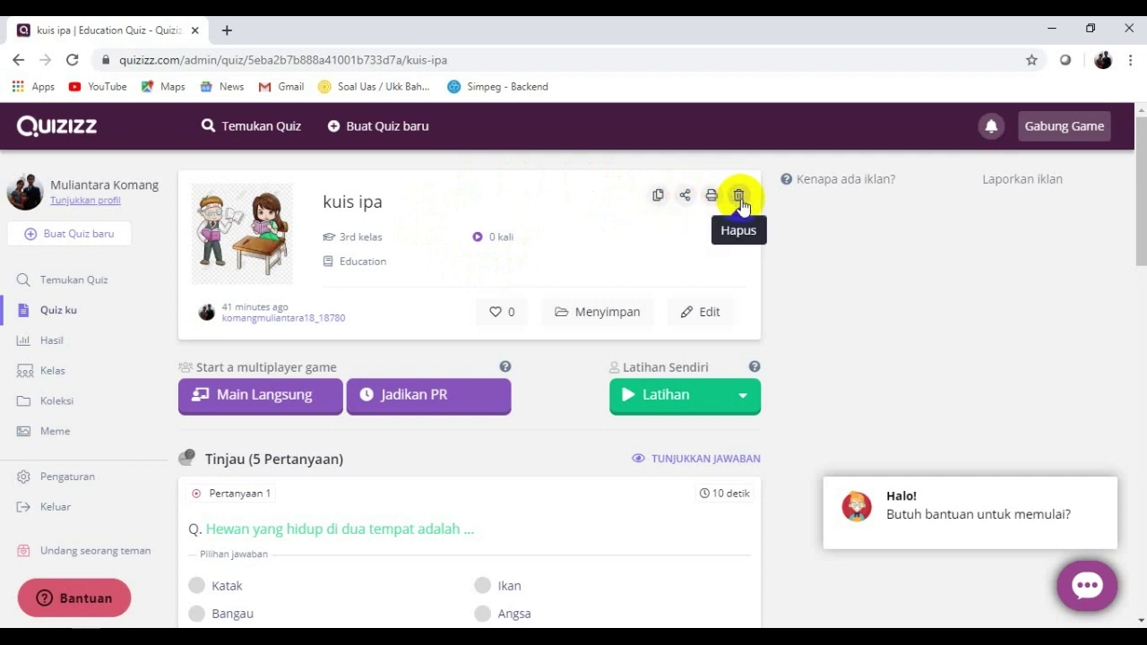
- Start a solo practice game (Latihan) of the quiz "kuis ipa"
{"action": "left_click", "coordinate": [743, 397]}
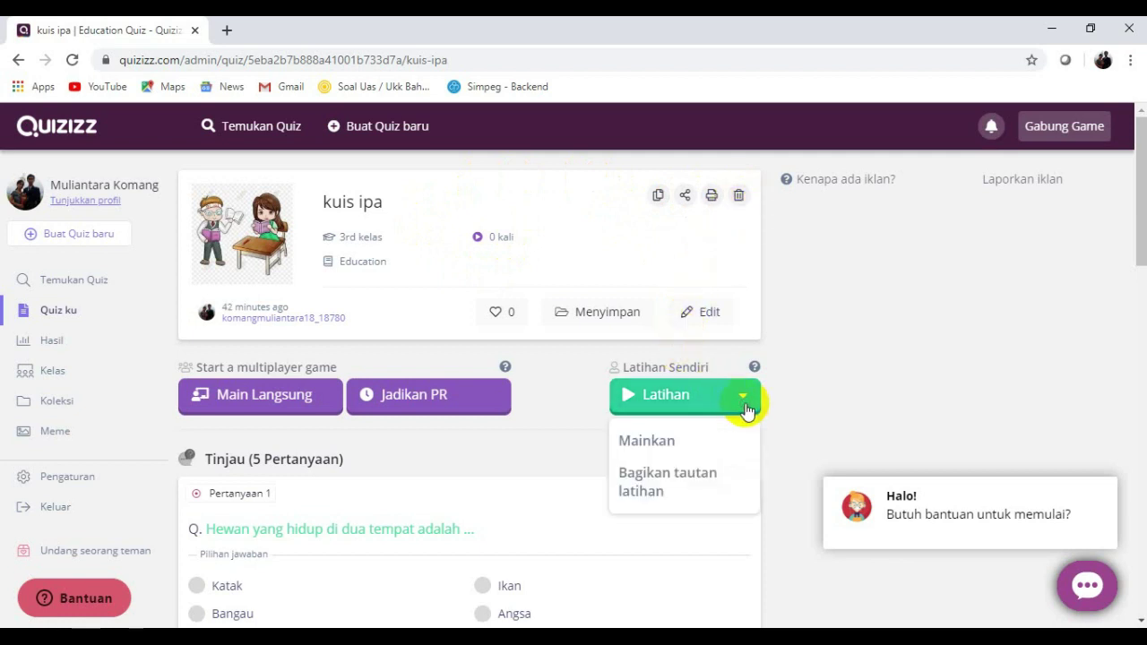
{"action": "left_click", "coordinate": [654, 444]}
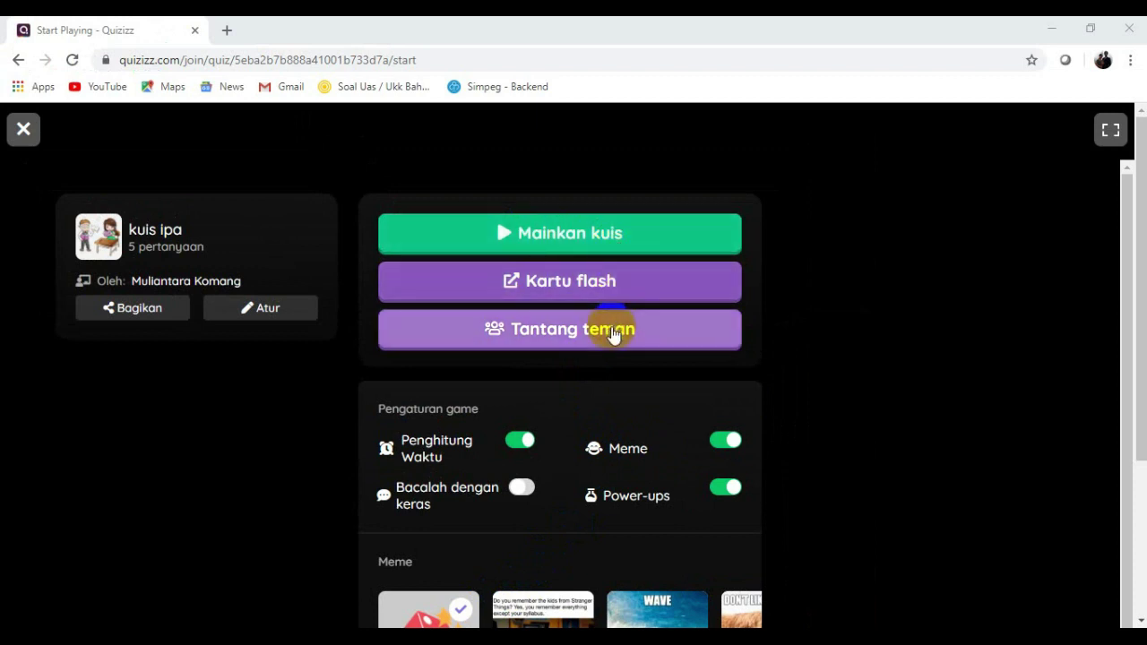
{"action": "left_click", "coordinate": [585, 242]}
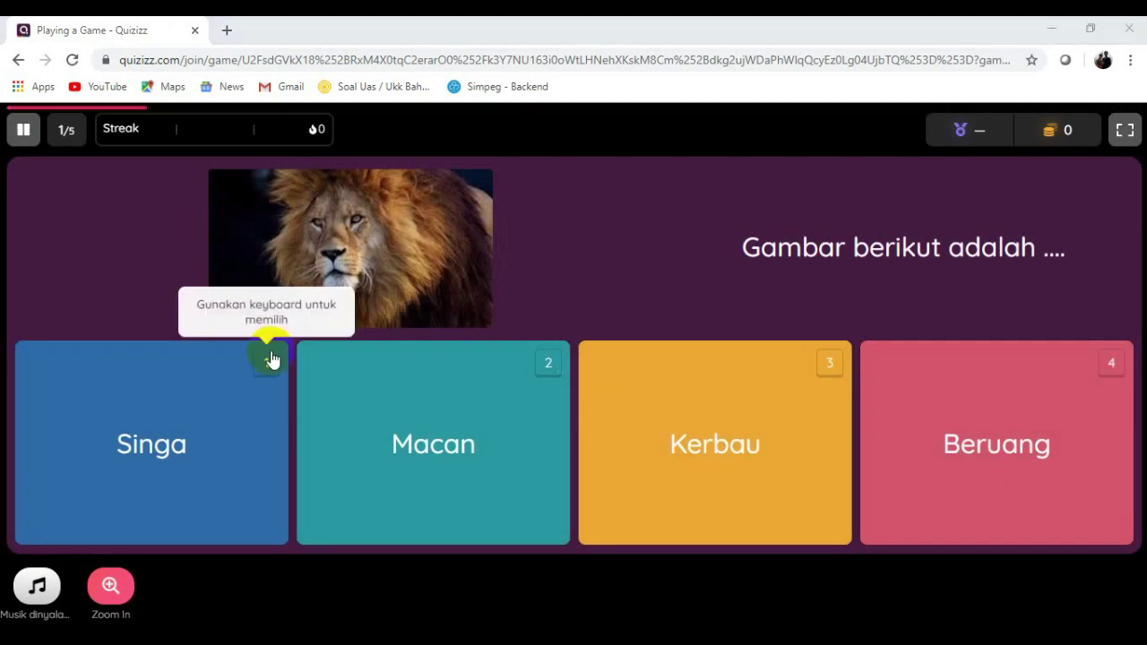
- Answer the five practice questions with Singa, Katak, Memiliki duri, the lion picture and Bertelur
{"action": "left_click", "coordinate": [268, 363]}
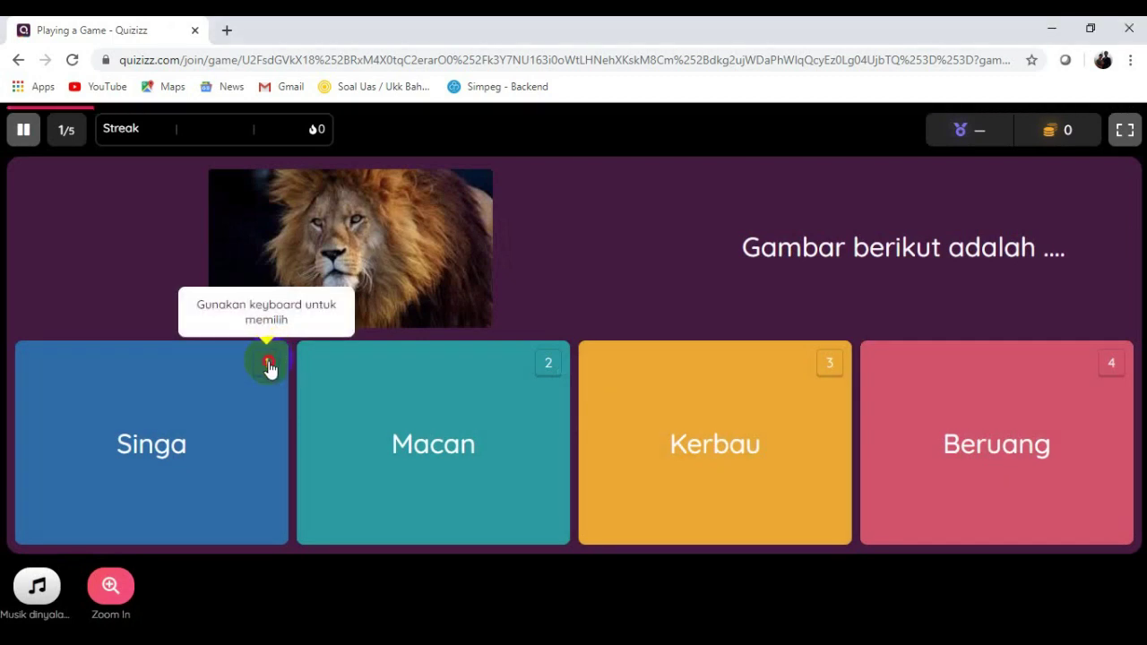
{"action": "left_click", "coordinate": [196, 439]}
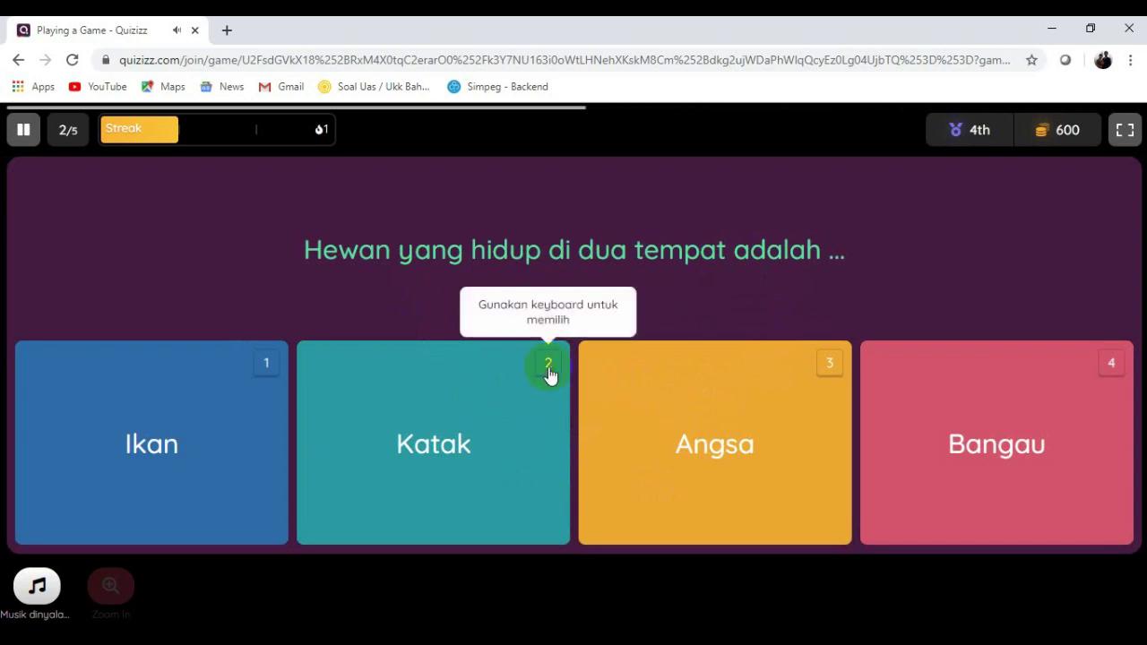
{"action": "left_click", "coordinate": [454, 451]}
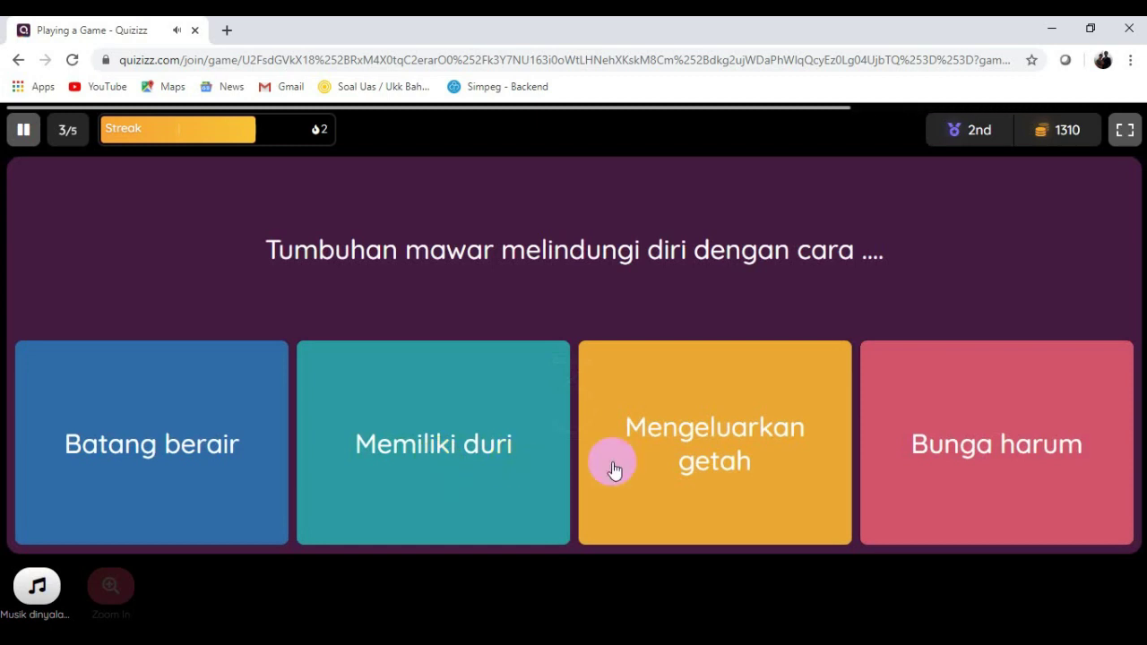
{"action": "left_click", "coordinate": [438, 475]}
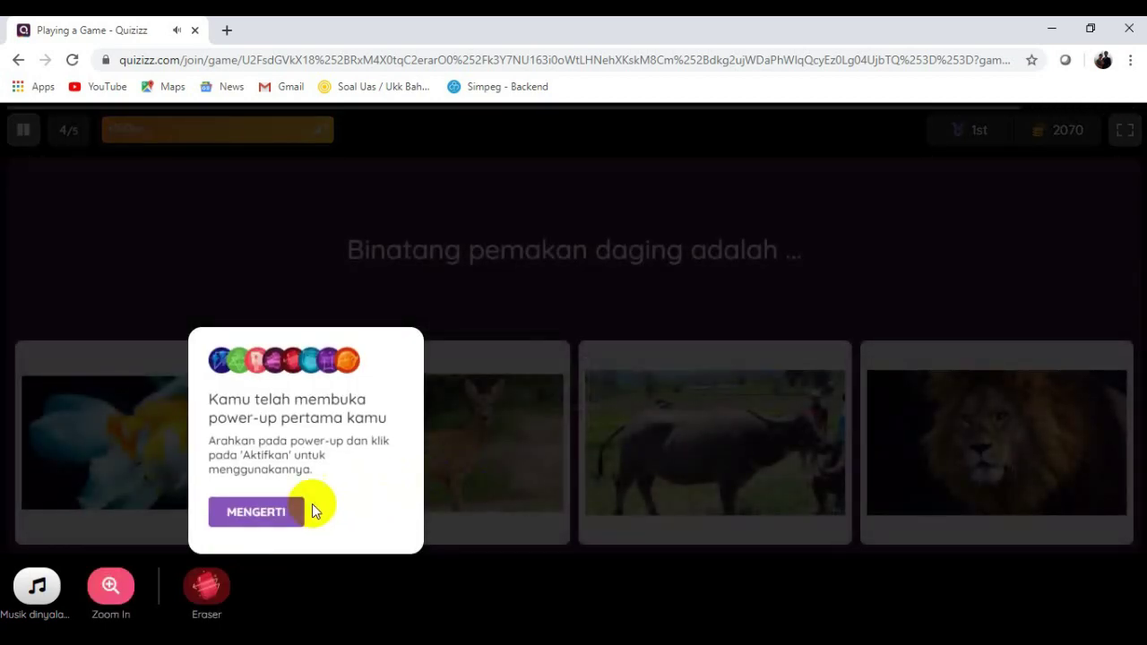
{"action": "left_click", "coordinate": [273, 521]}
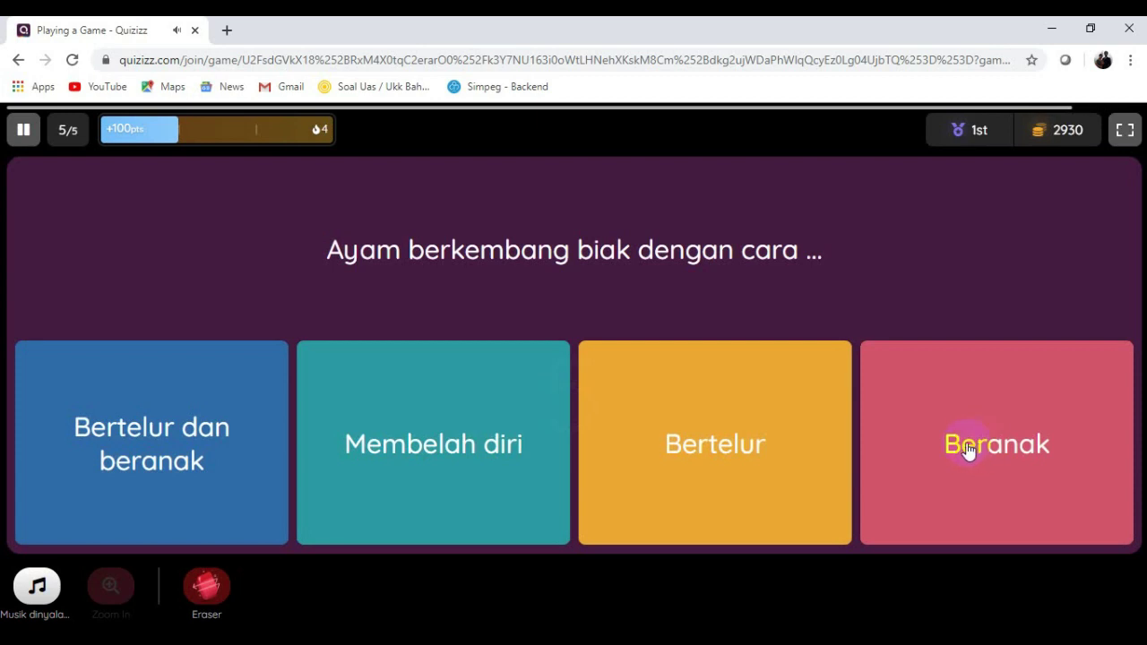
{"action": "left_click", "coordinate": [722, 455]}
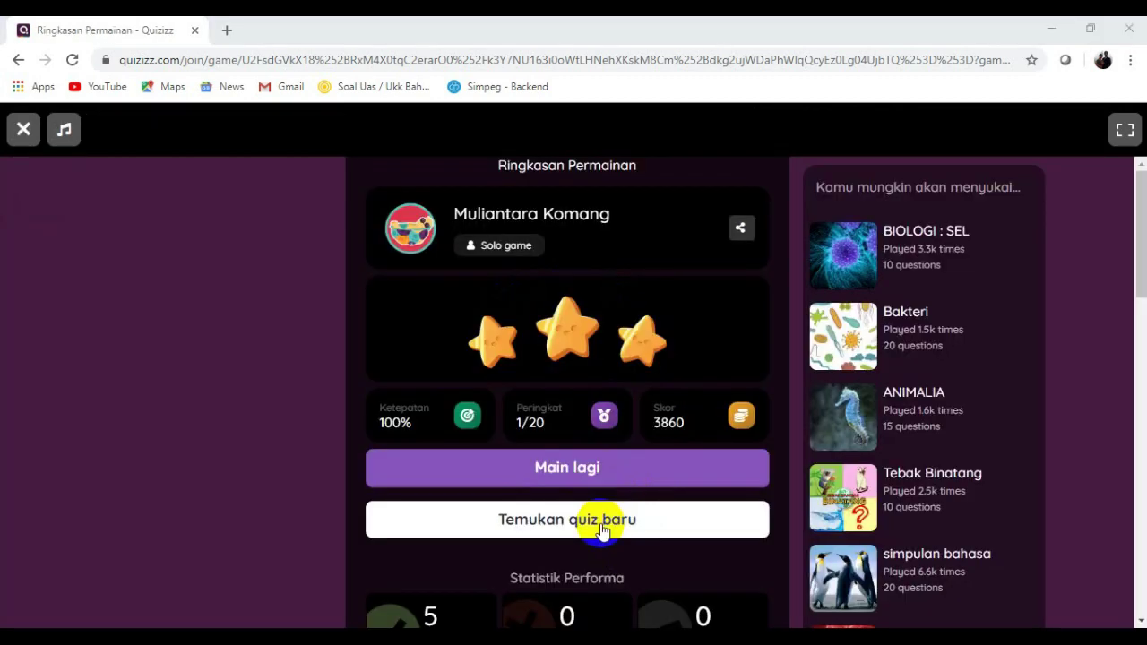
- Return from the practice summary to the quiz "kuis ipa" and set up a live game (Main Langsung) in Klasik mode
{"action": "left_click", "coordinate": [605, 533]}
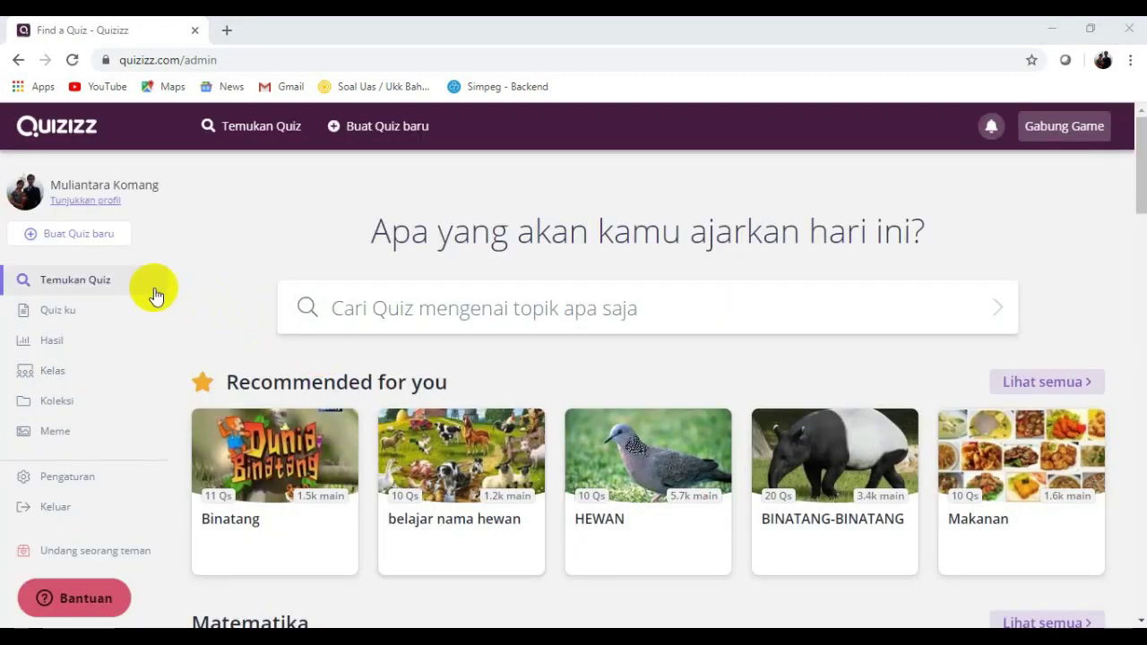
{"action": "left_click", "coordinate": [60, 318]}
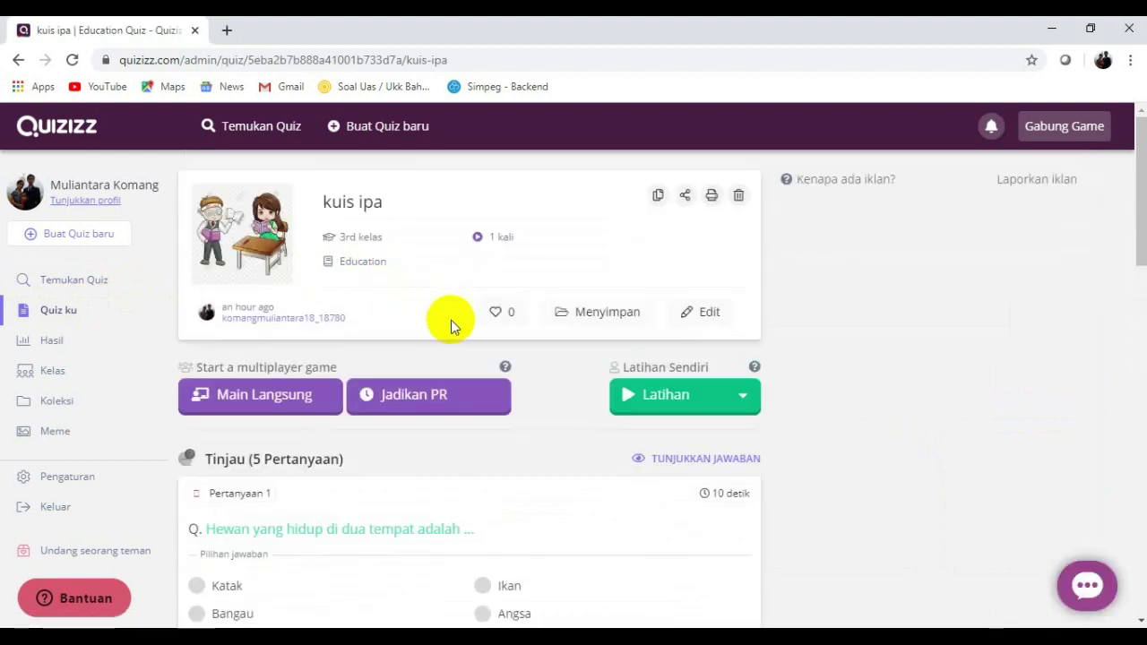
{"action": "left_click", "coordinate": [281, 397]}
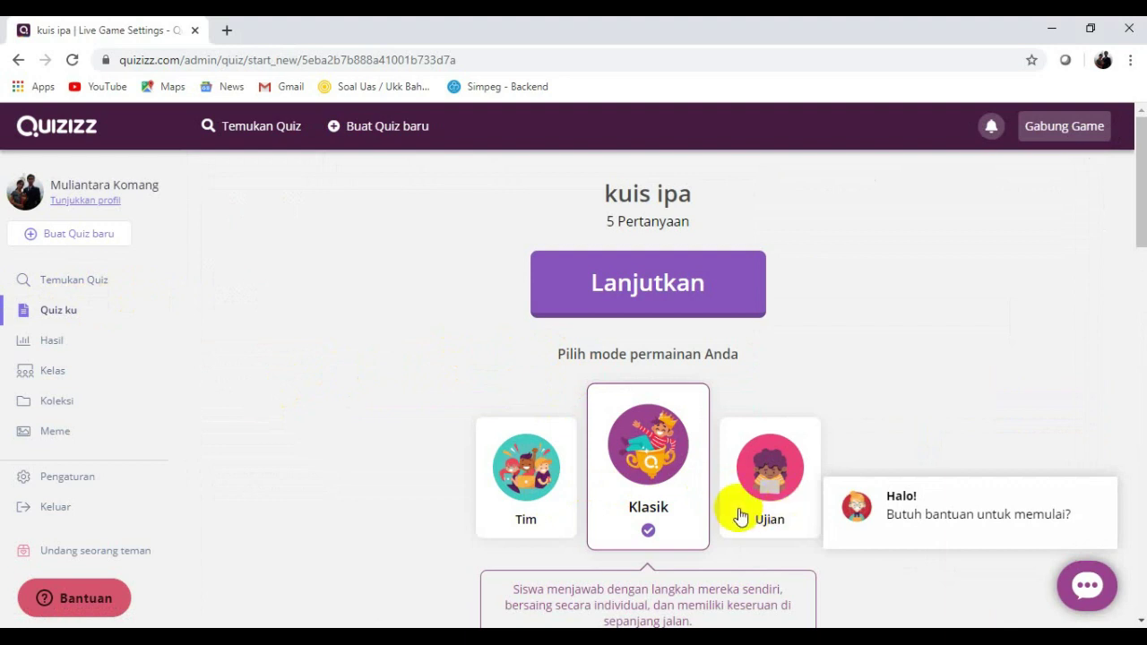
{"action": "scroll", "coordinate": [740, 516], "scroll_direction": "down", "scroll_amount": 1}
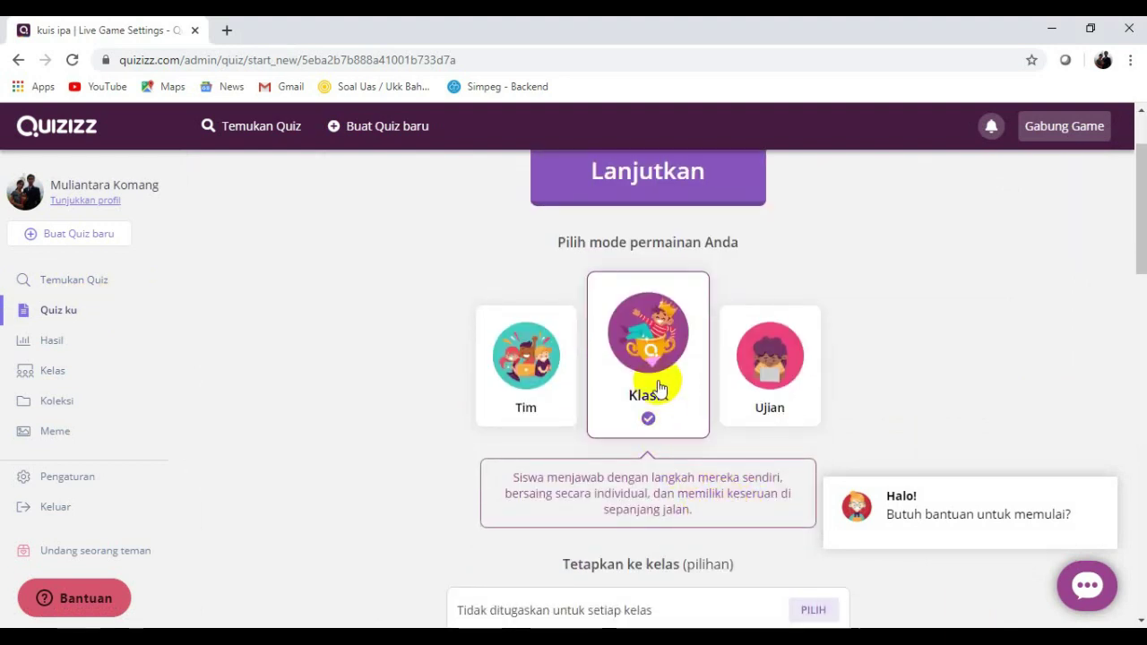
{"action": "scroll", "coordinate": [659, 387], "scroll_direction": "down", "scroll_amount": 1}
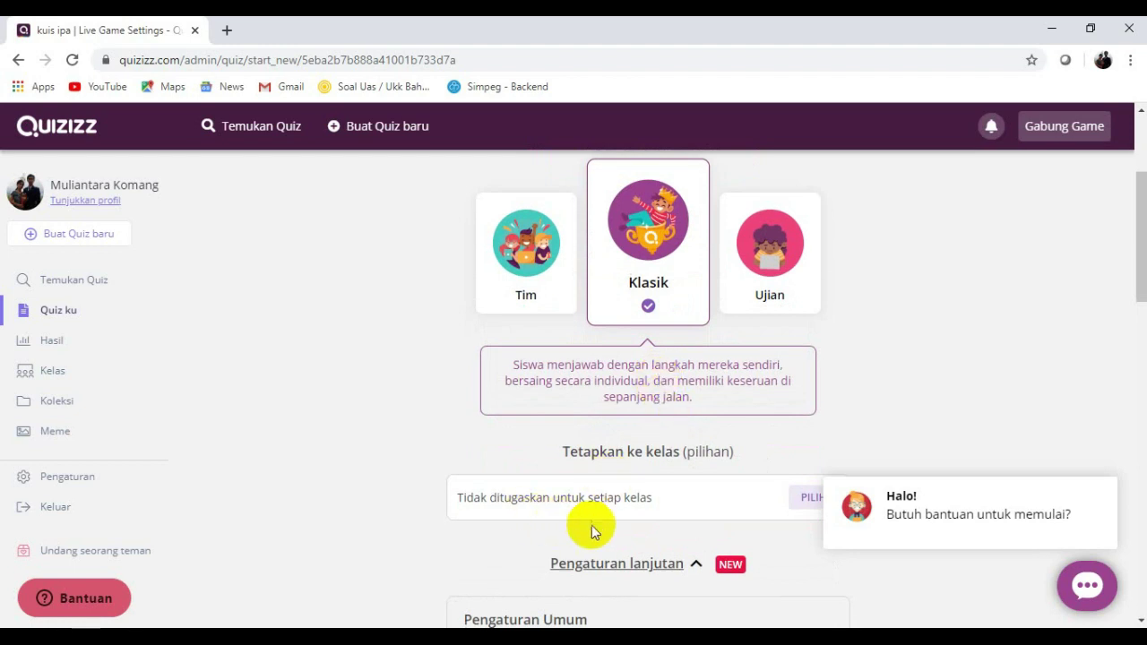
{"action": "scroll", "coordinate": [668, 528], "scroll_direction": "up", "scroll_amount": 2}
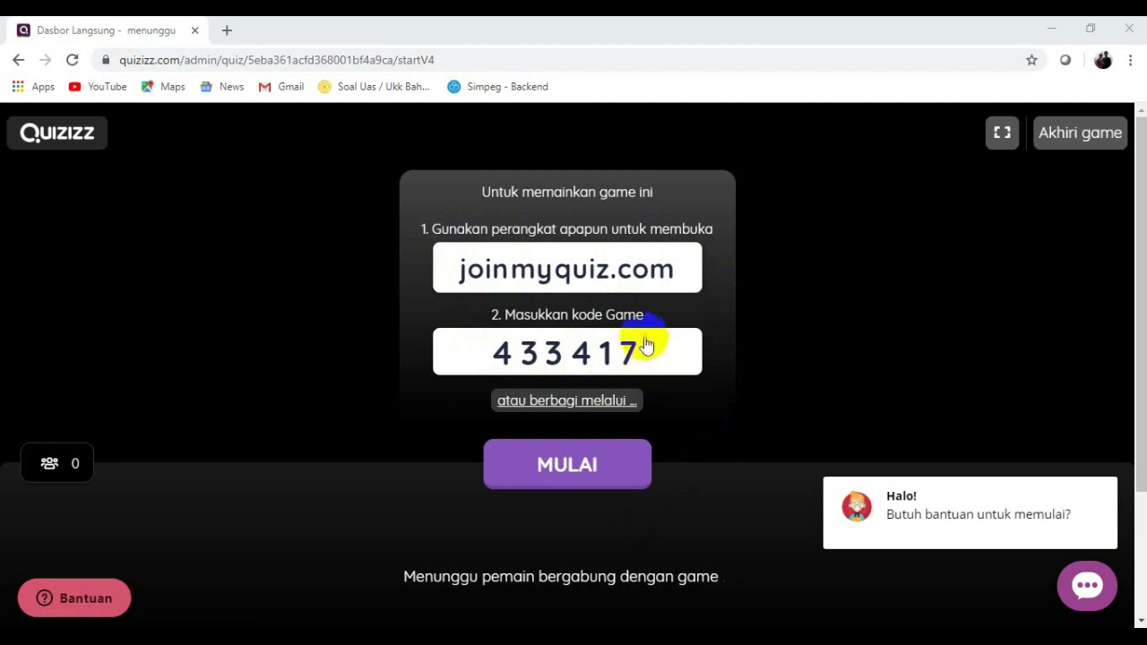
- View the options for sharing the live game's join link and return to the waiting room
{"action": "left_click", "coordinate": [632, 400]}
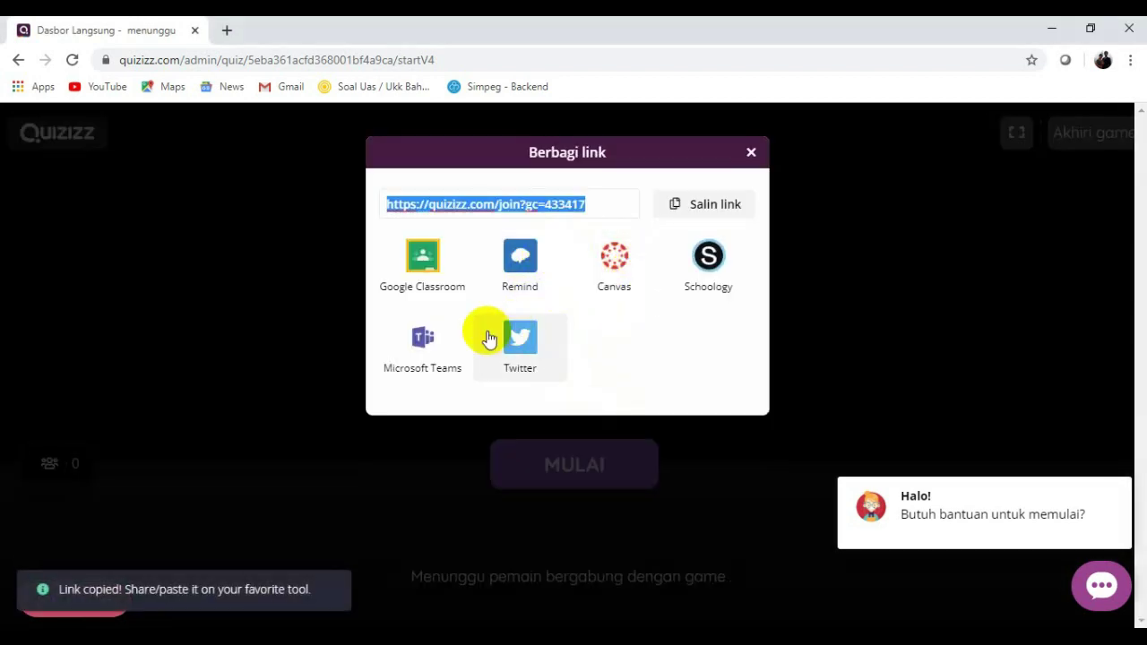
{"action": "left_click", "coordinate": [752, 154]}
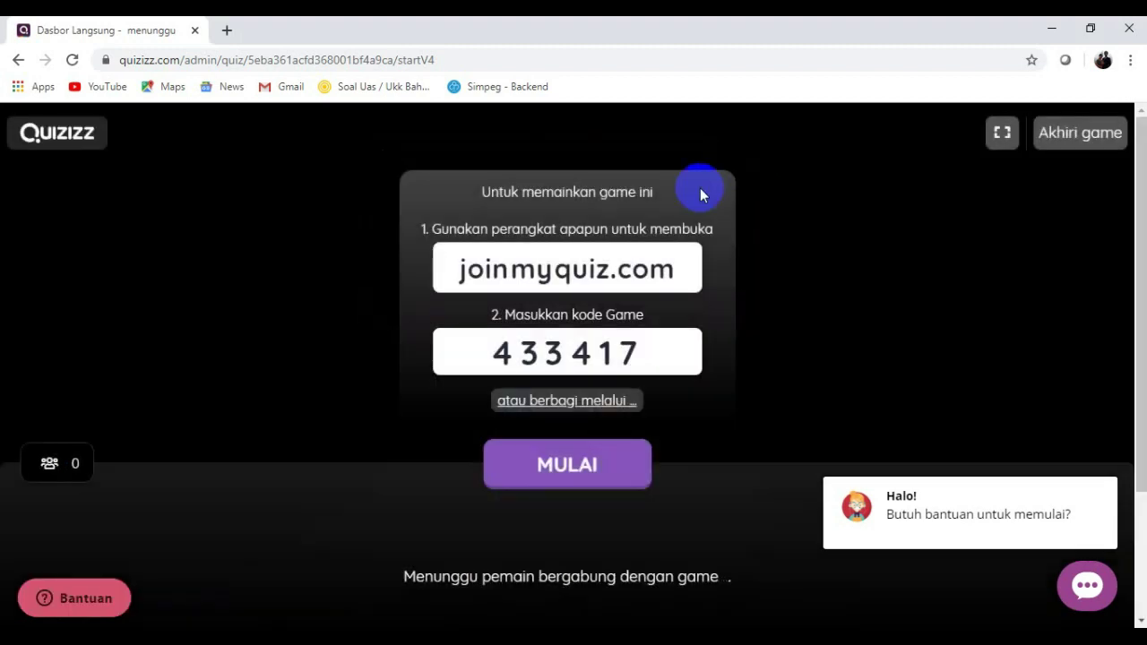
{"action": "left_click", "coordinate": [583, 353]}
- Start the live game with the two joined players
{"action": "left_click", "coordinate": [566, 475]}
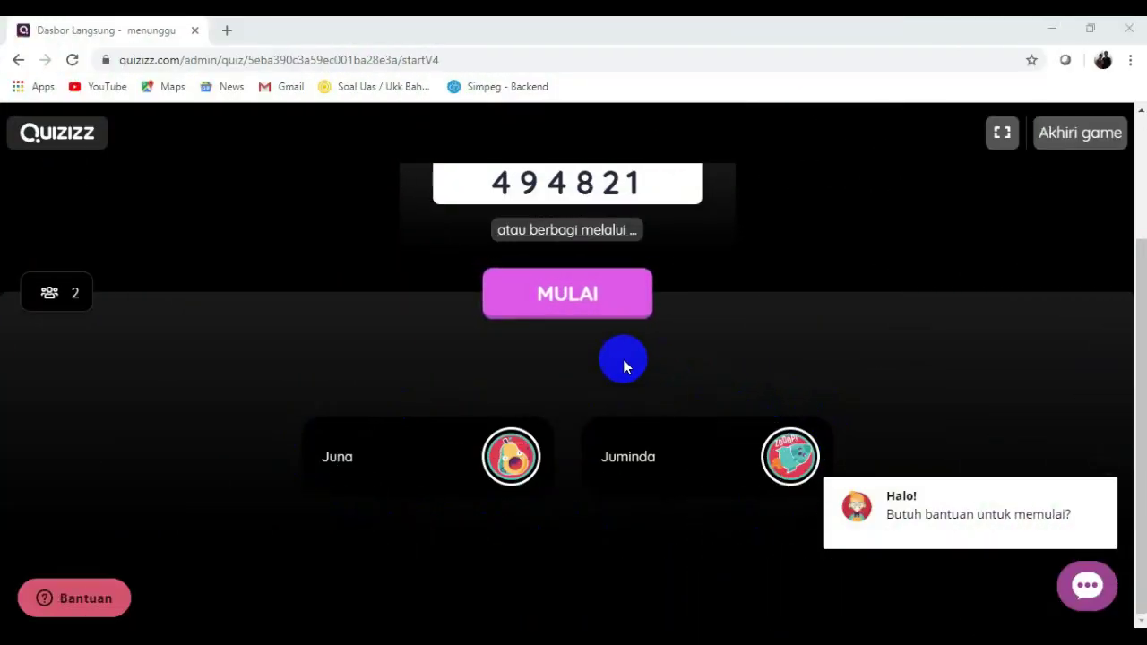
{"action": "left_click", "coordinate": [592, 312]}
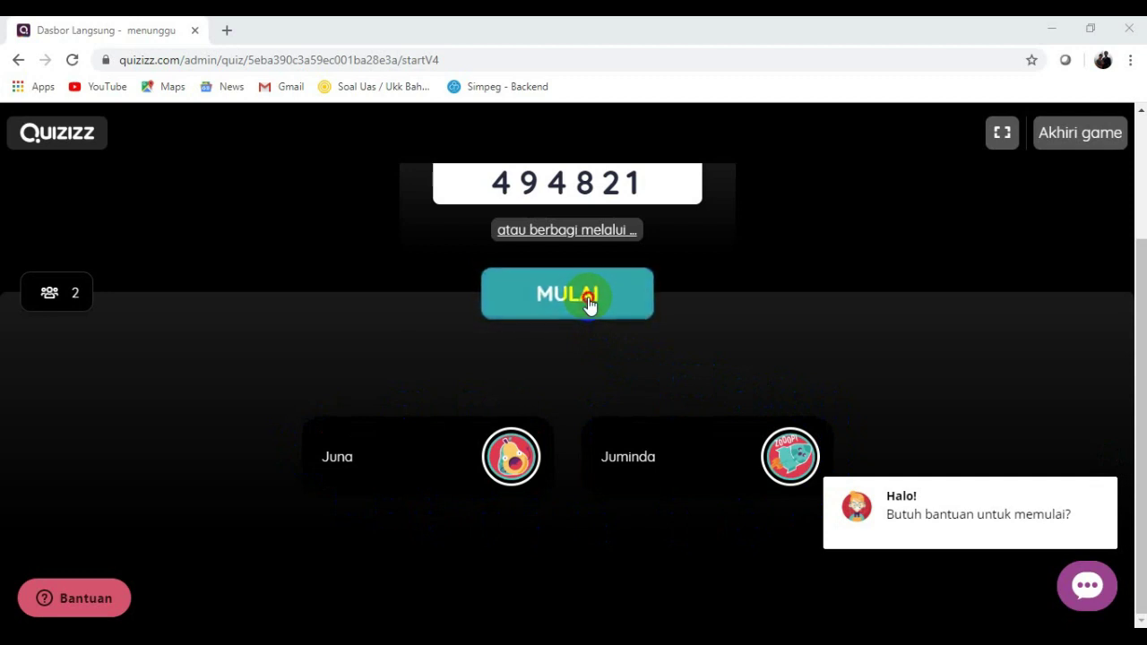
{"action": "left_click", "coordinate": [588, 303]}
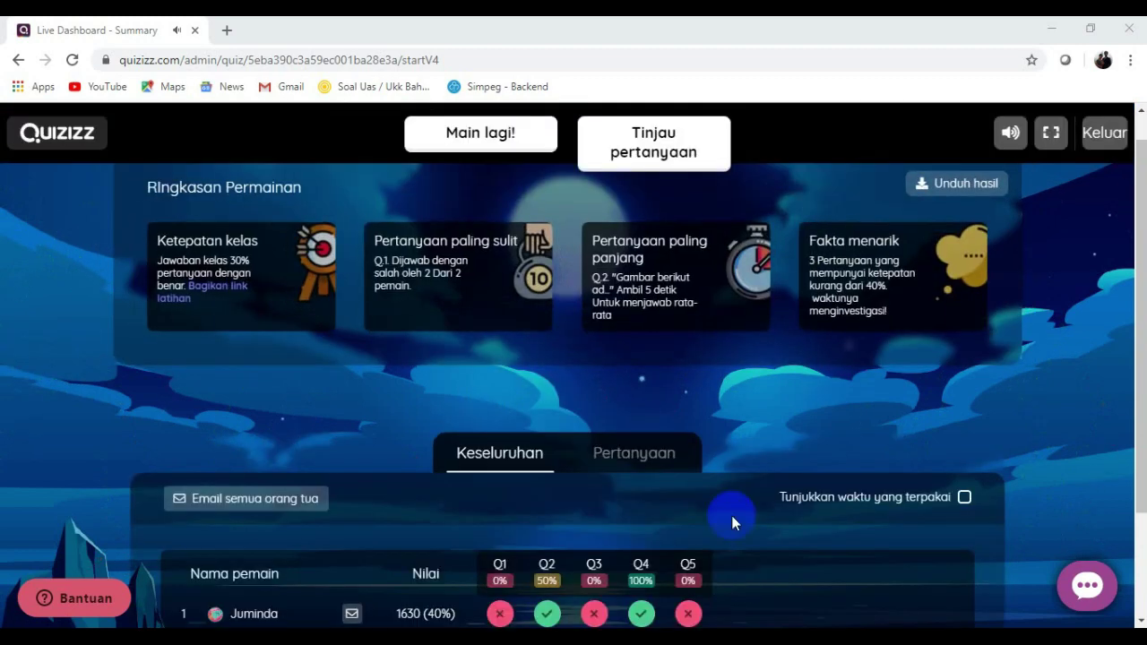
- Leave the live game summary, go to the reports (Hasil) and show the options of the two-player "kuis ipa" report
{"action": "left_click", "coordinate": [1101, 134]}
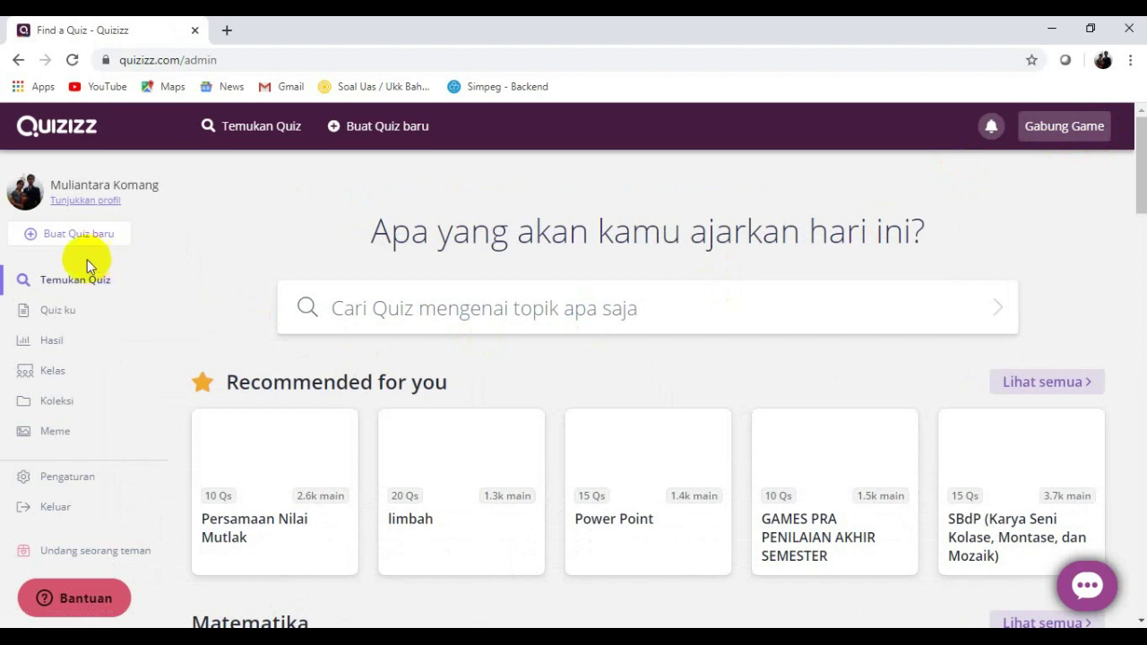
{"action": "left_click", "coordinate": [53, 347]}
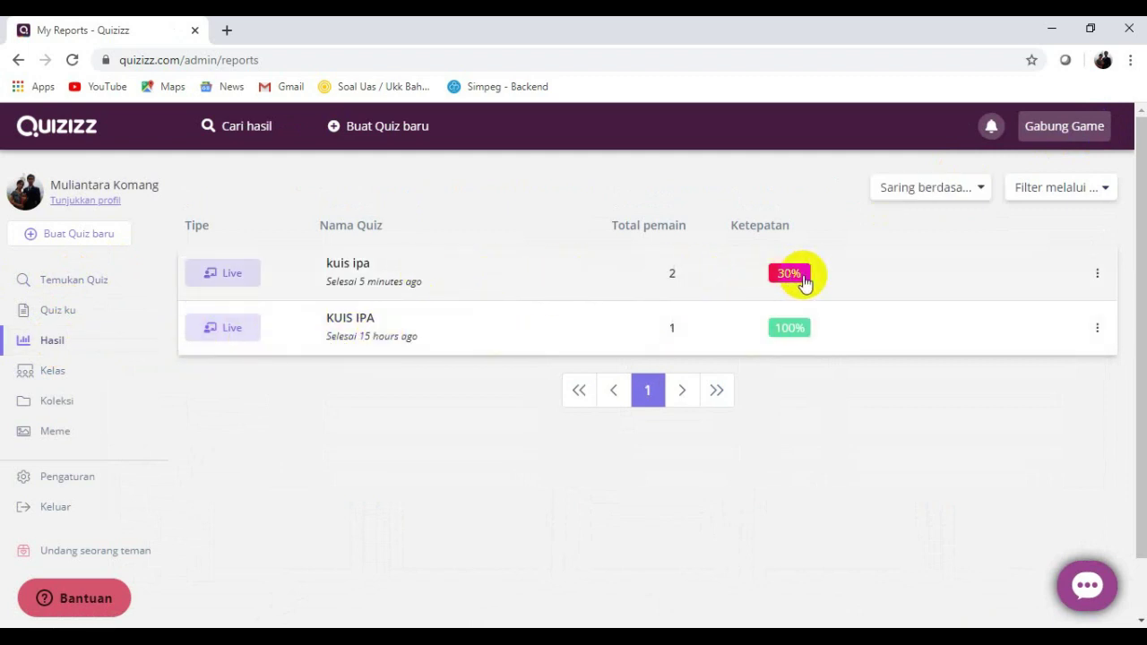
{"action": "left_click", "coordinate": [1099, 274]}
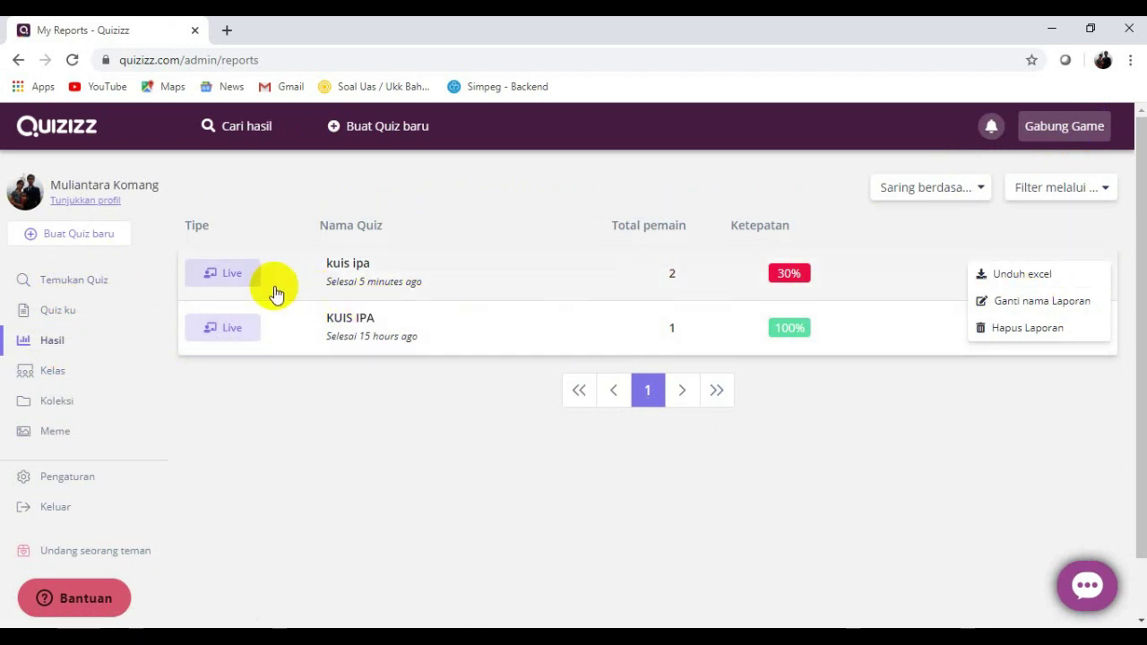
- Reopen the quiz "kuis ipa" from the list of own quizzes and host a new live game in Klasik mode
{"action": "left_click", "coordinate": [47, 319]}
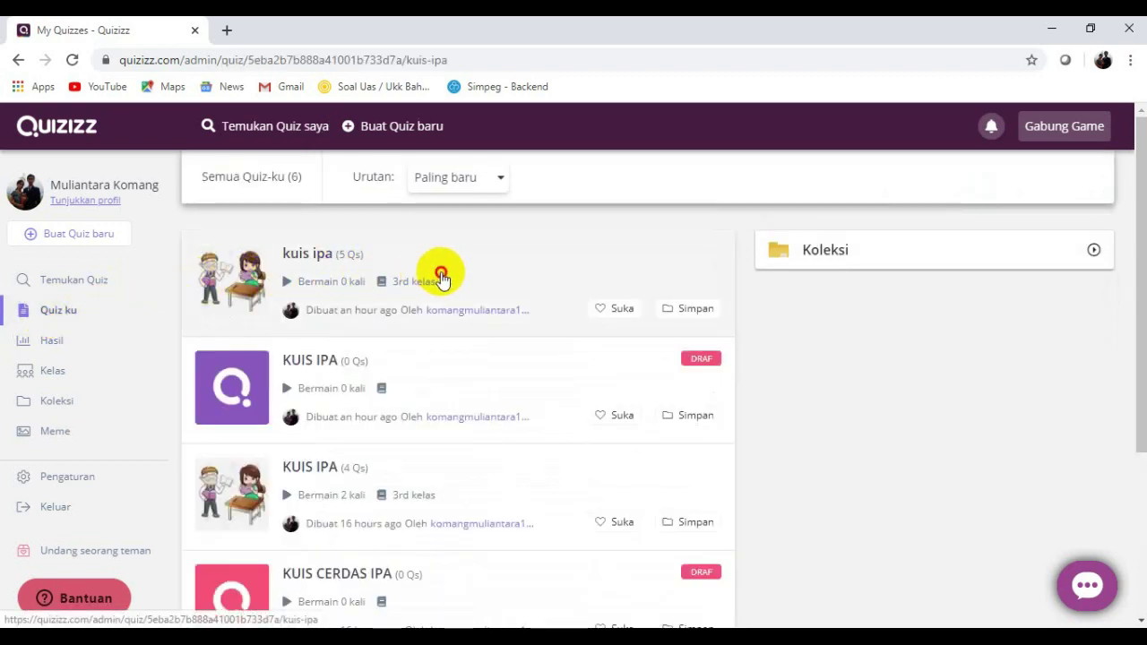
{"action": "left_click", "coordinate": [441, 278]}
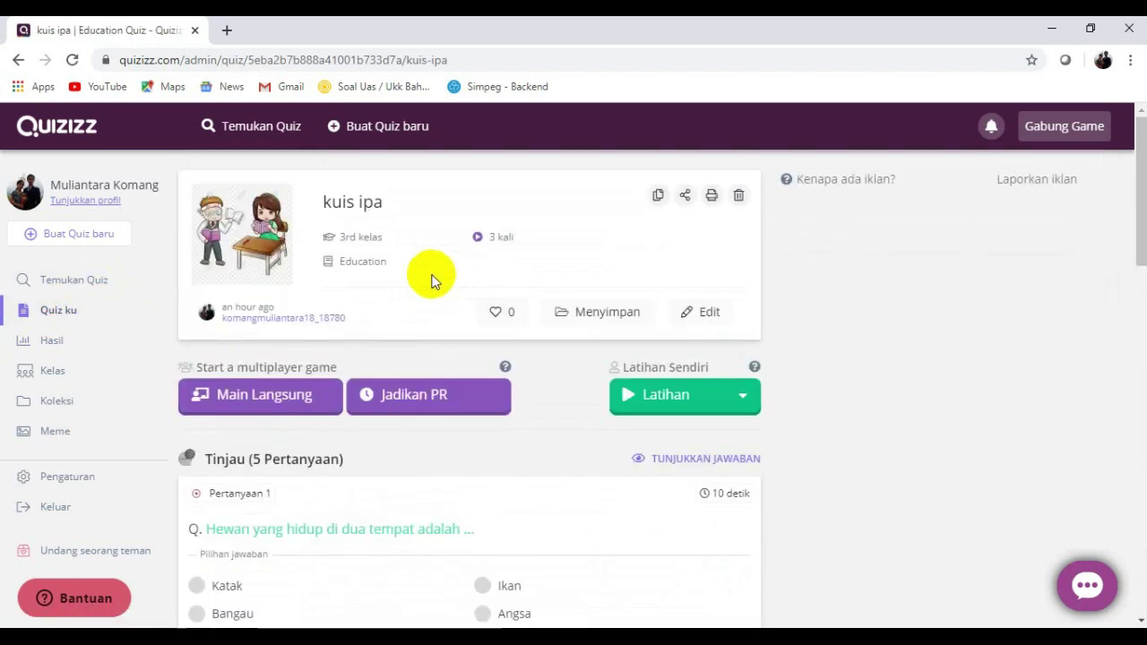
{"action": "left_click", "coordinate": [289, 405]}
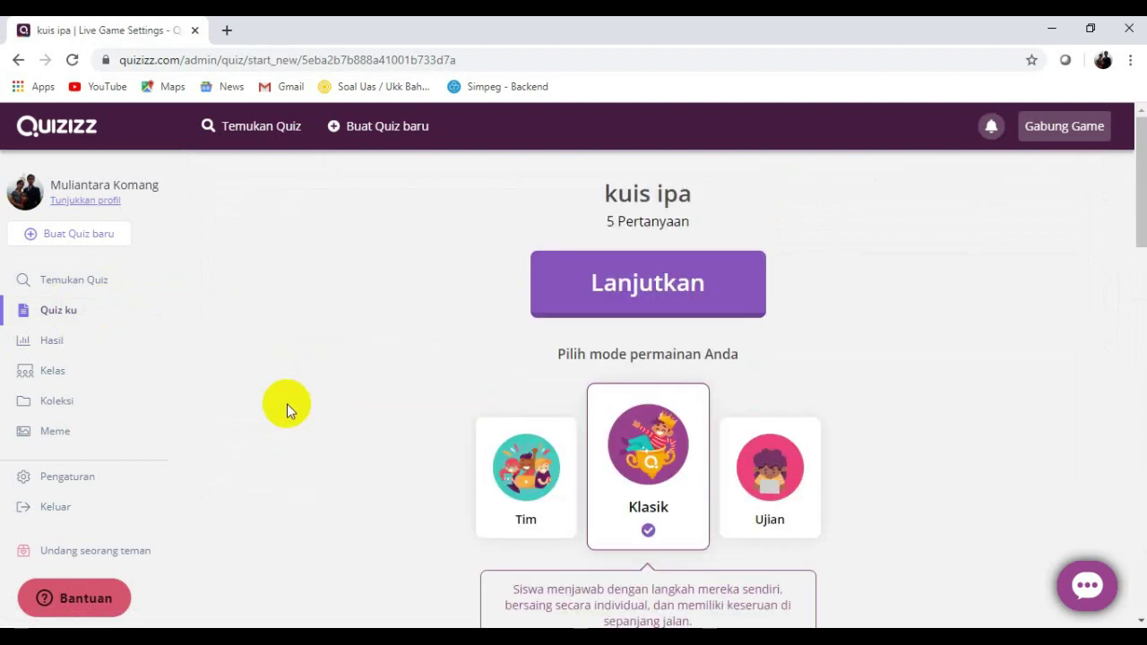
{"action": "left_click", "coordinate": [670, 296]}
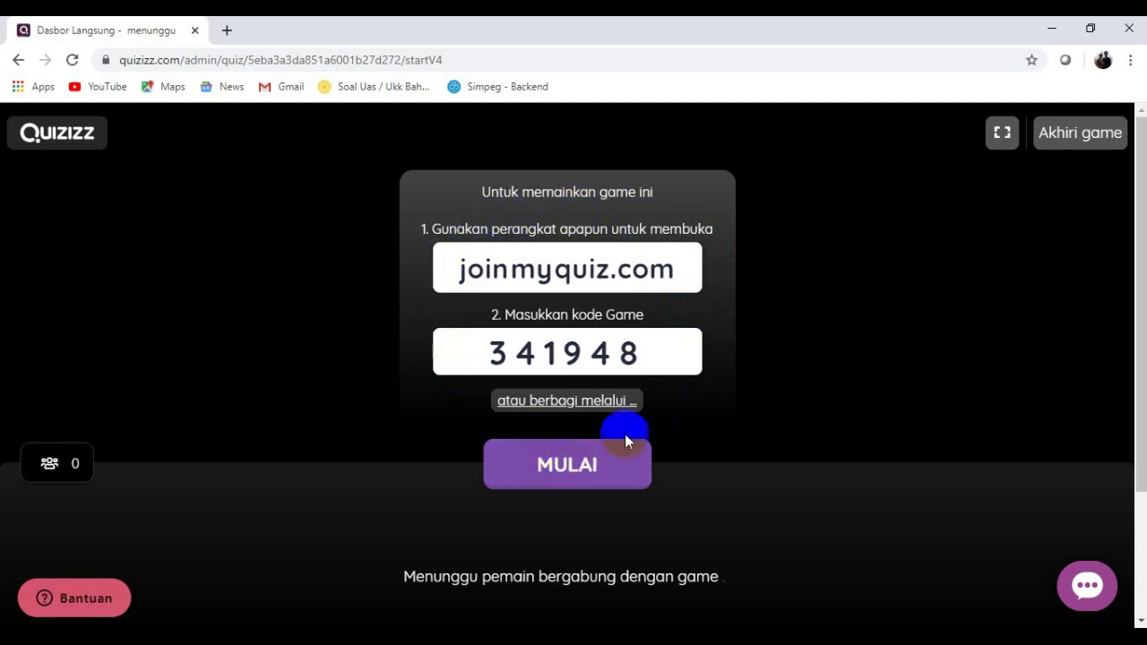
- End the newly hosted live game without starting it
{"action": "left_click", "coordinate": [1057, 133]}
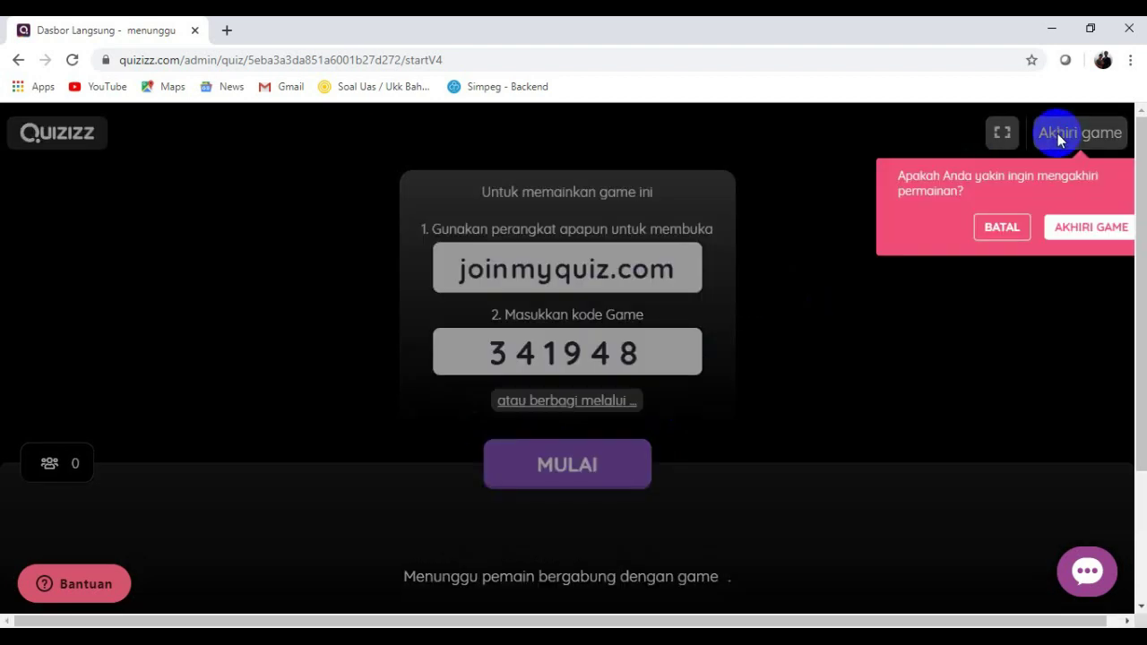
{"action": "left_click", "coordinate": [1080, 235]}
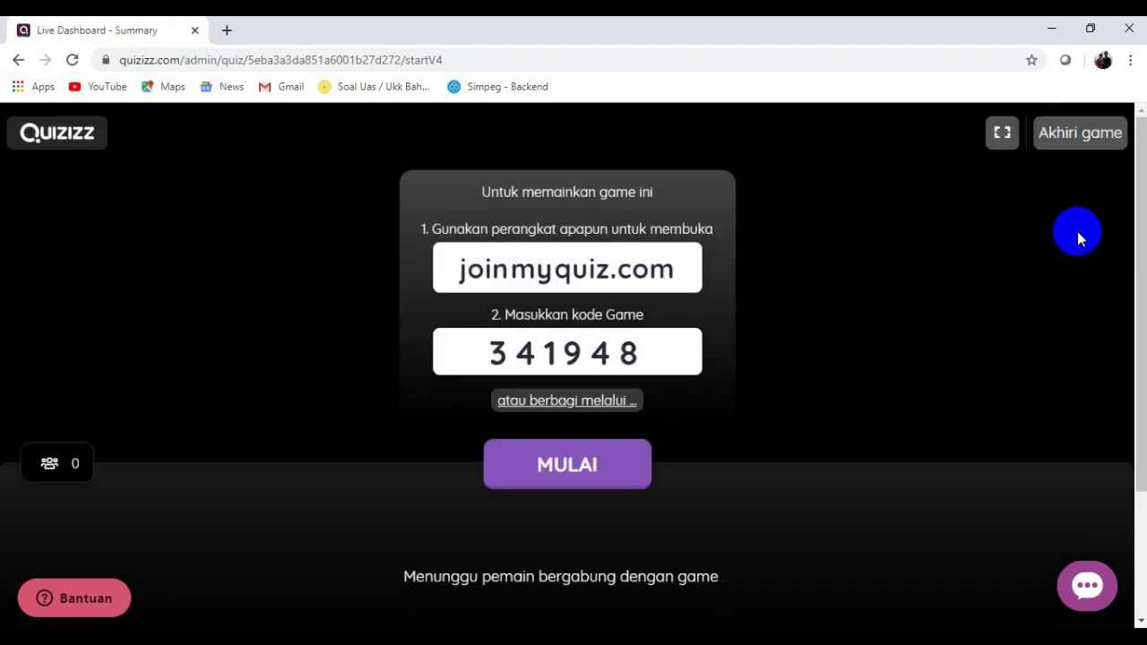